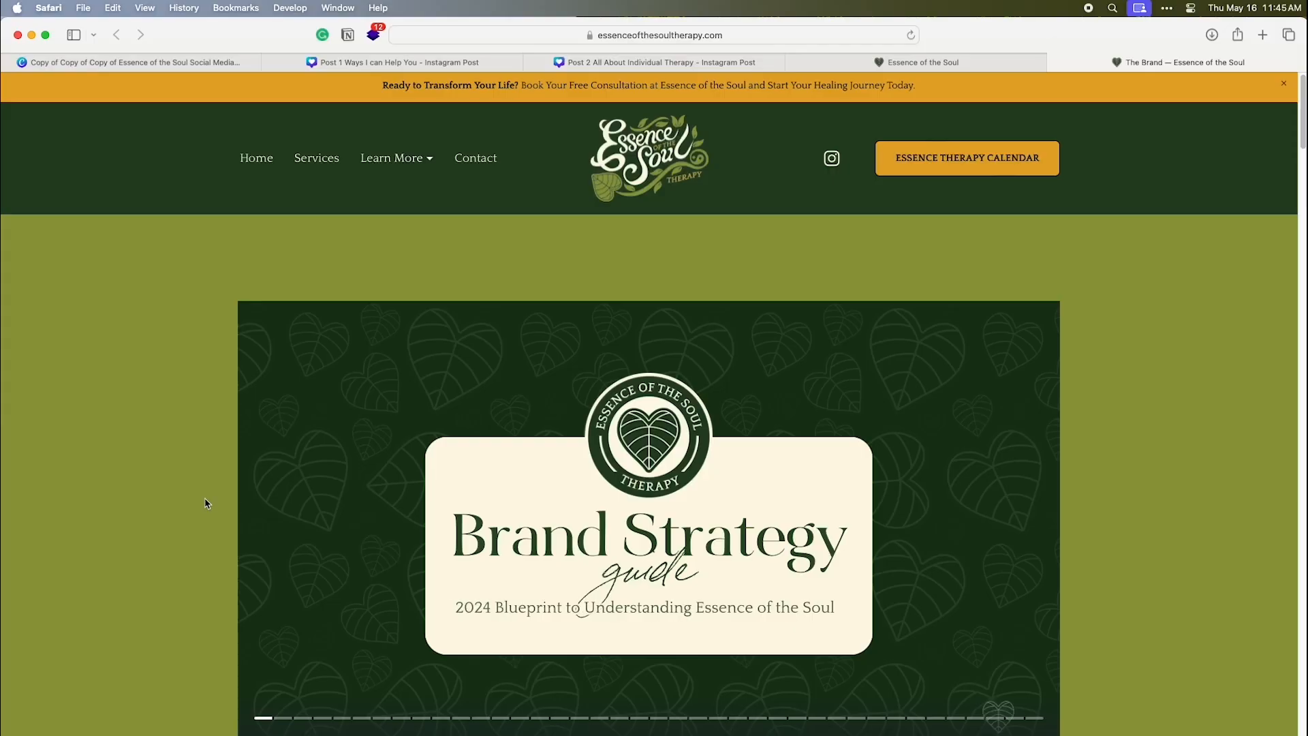
Step: Page through the opening slides of the Brand Strategy guide on the Essence of the Soul brand page
scroll(201, 505, "down", 3)
scroll(197, 505, "down", 2)
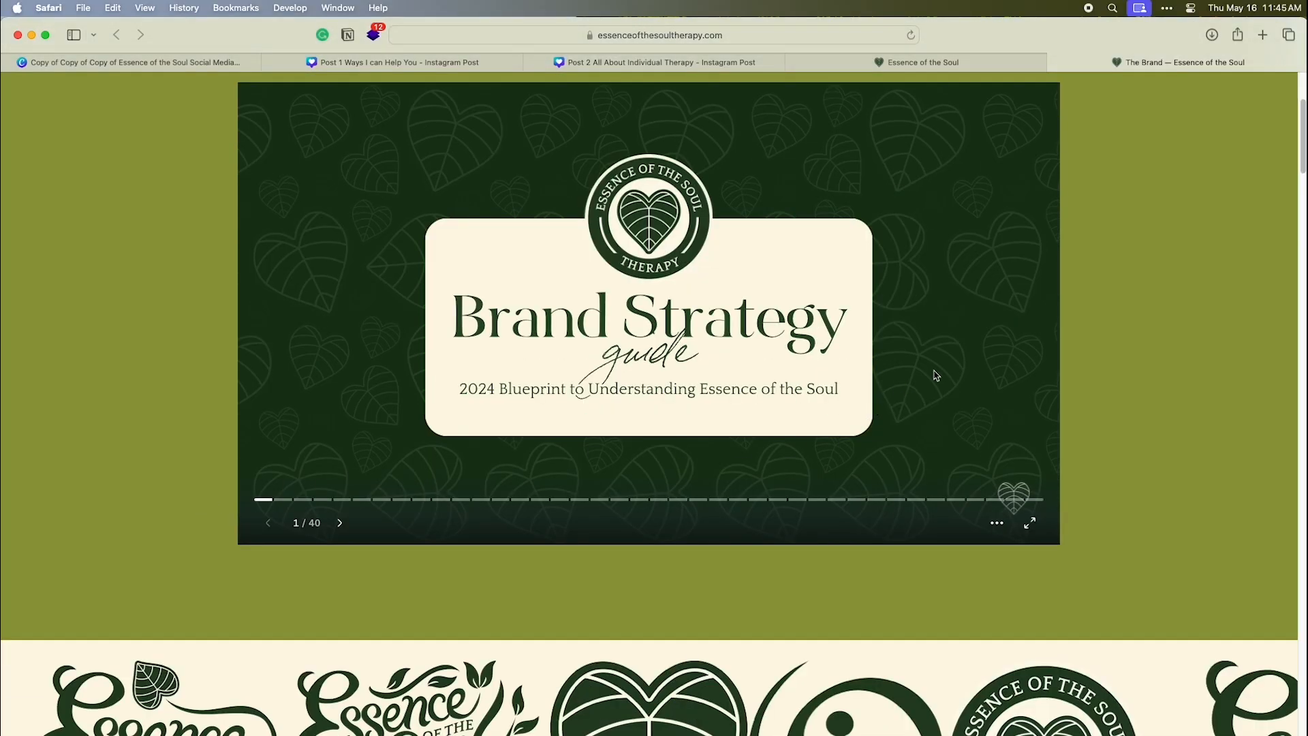
left_click(993, 306)
left_click(994, 309)
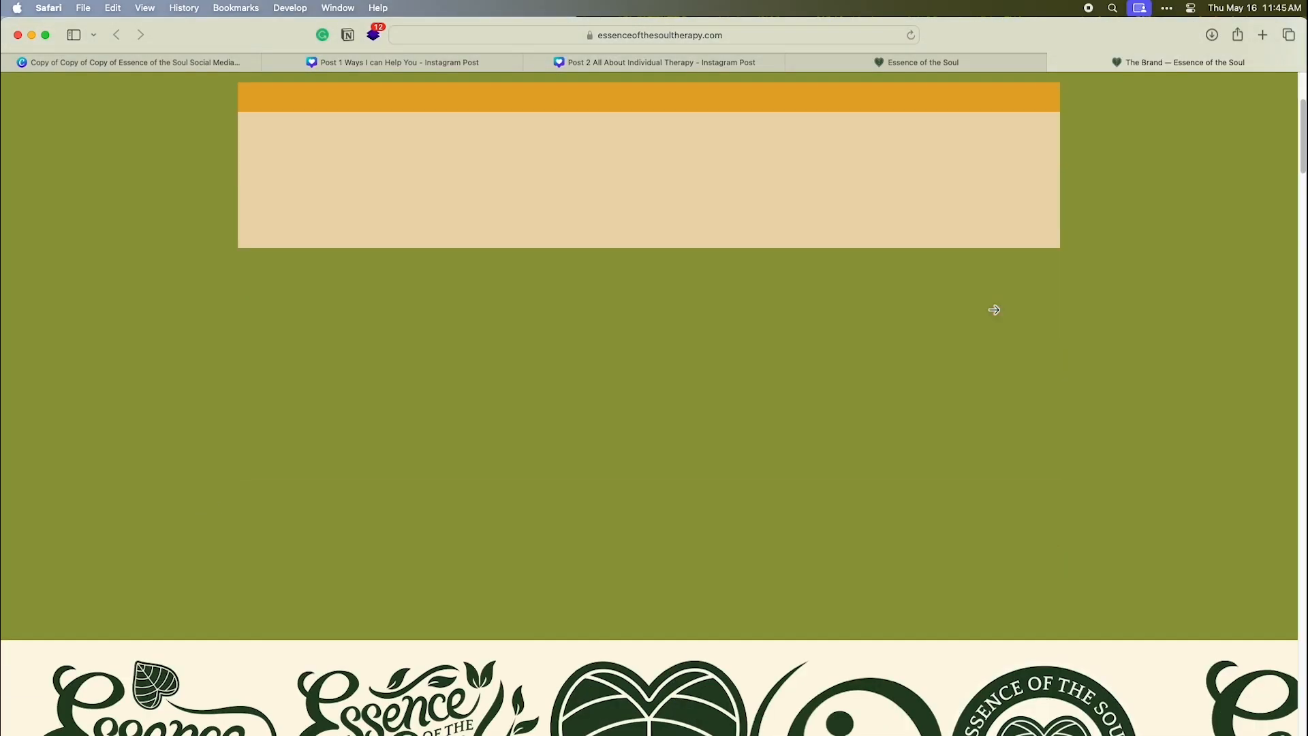
left_click(995, 310)
scroll(868, 456, "down", 7)
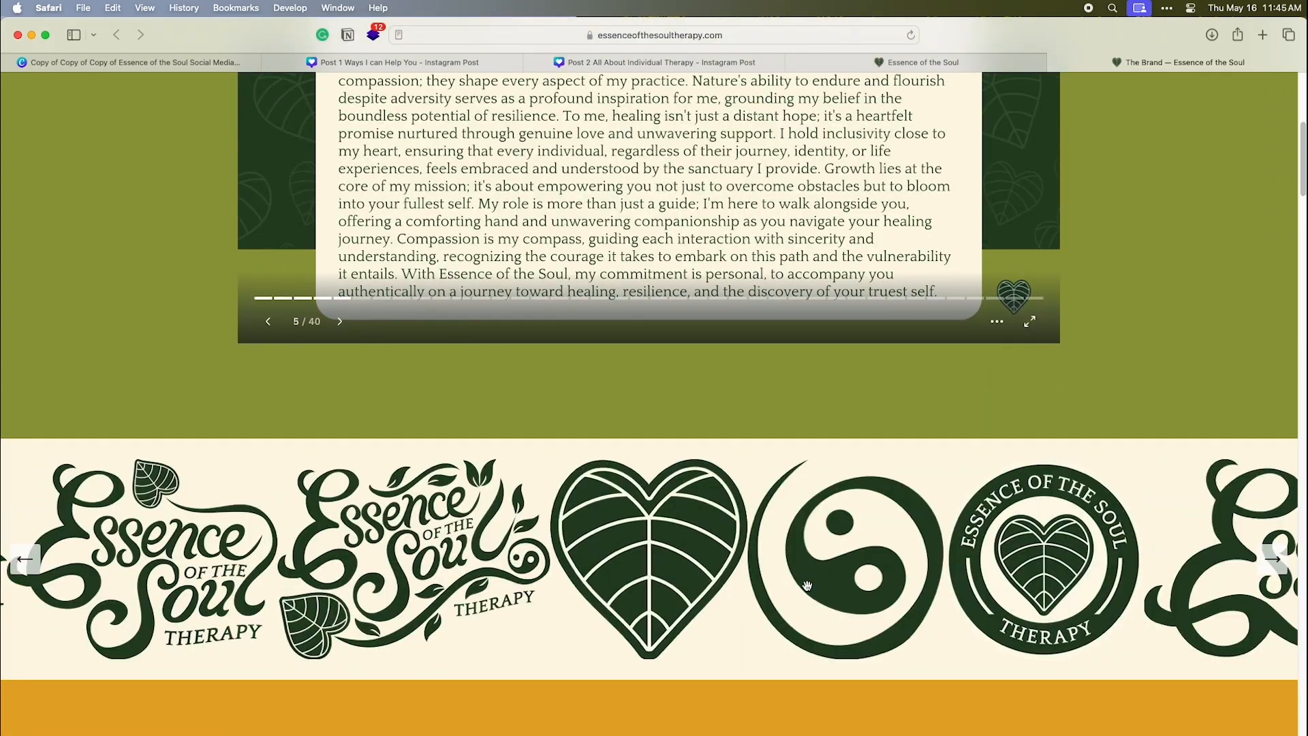
Step: Review the brand symbols and logo slides in The Brand Elements presentation on the brand page
scroll(1060, 464, "down", 5)
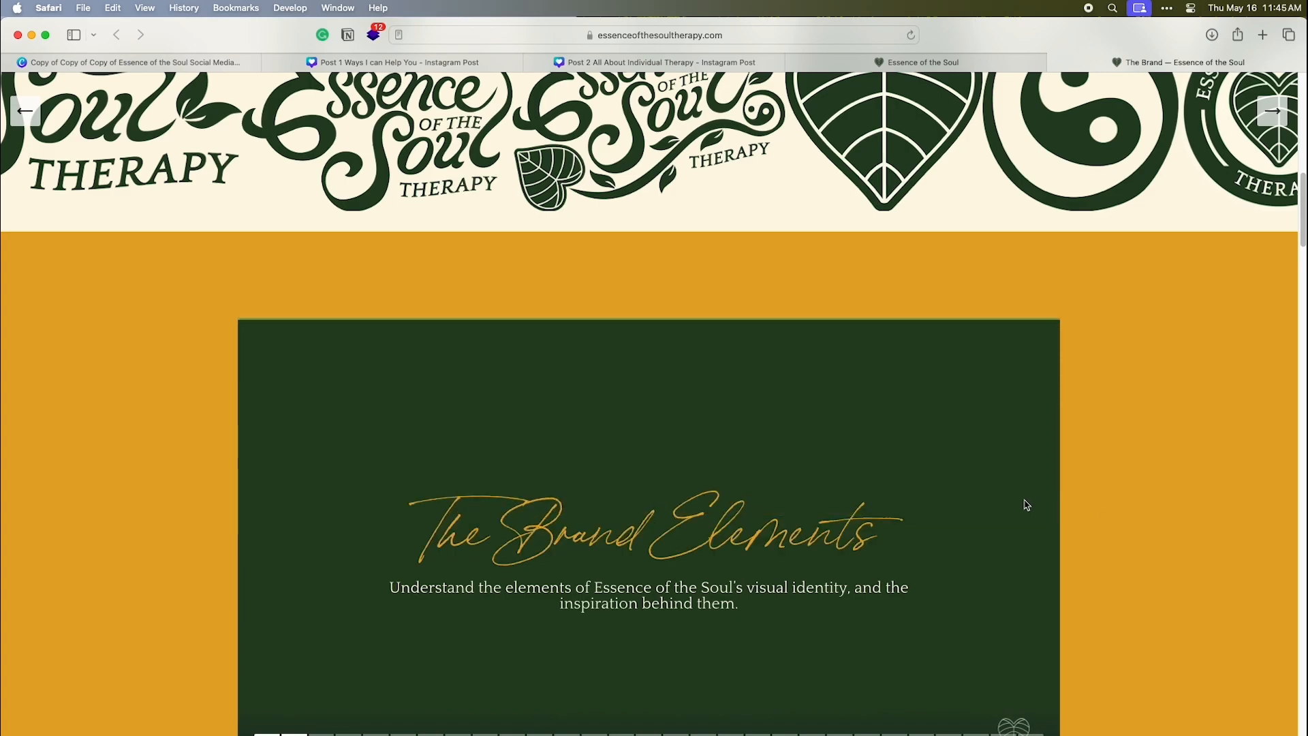
left_click(1009, 501)
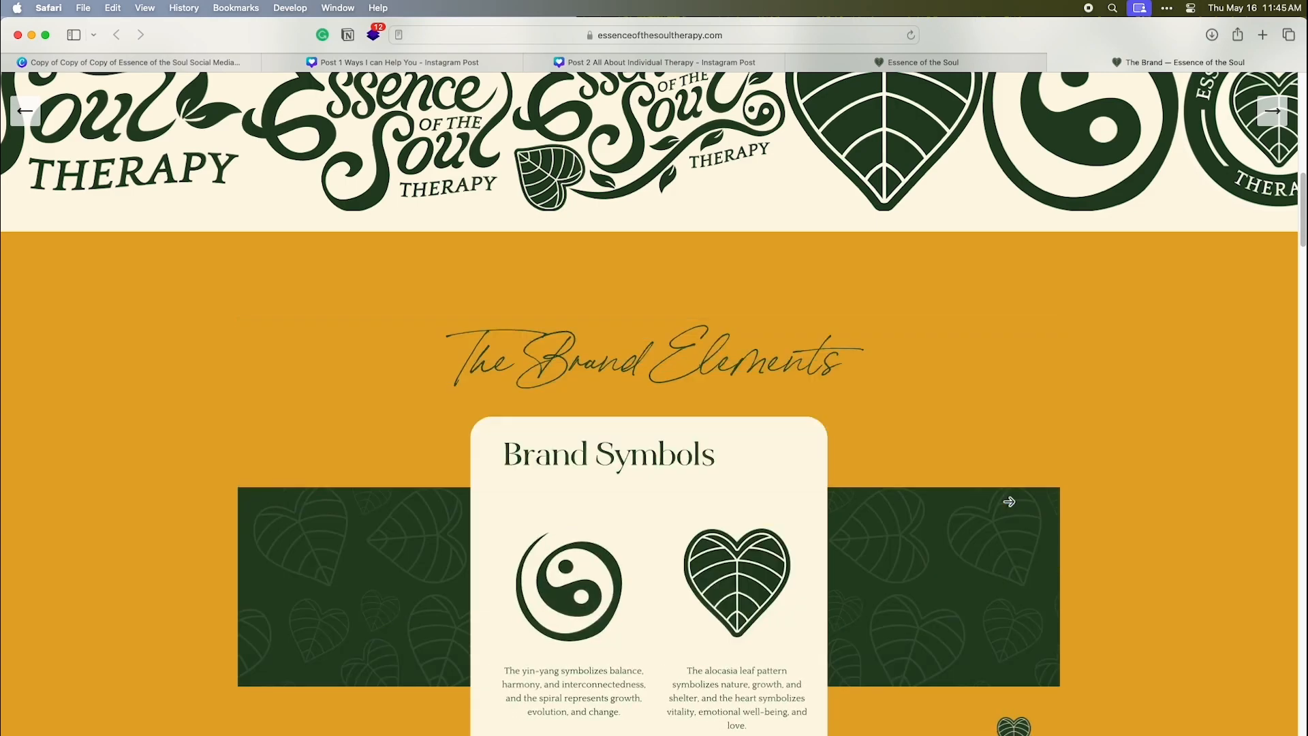
left_click(1010, 502)
left_click(1010, 502)
scroll(1023, 465, "down", 3)
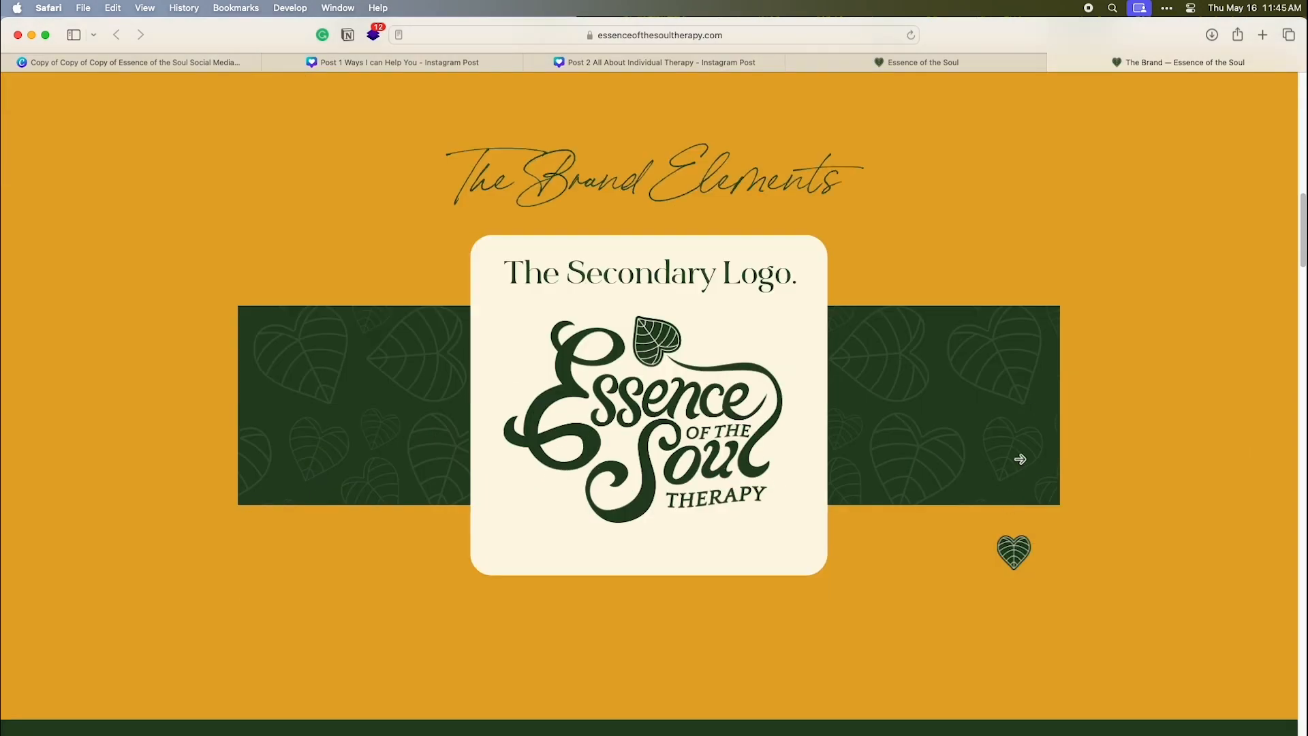
left_click(1020, 456)
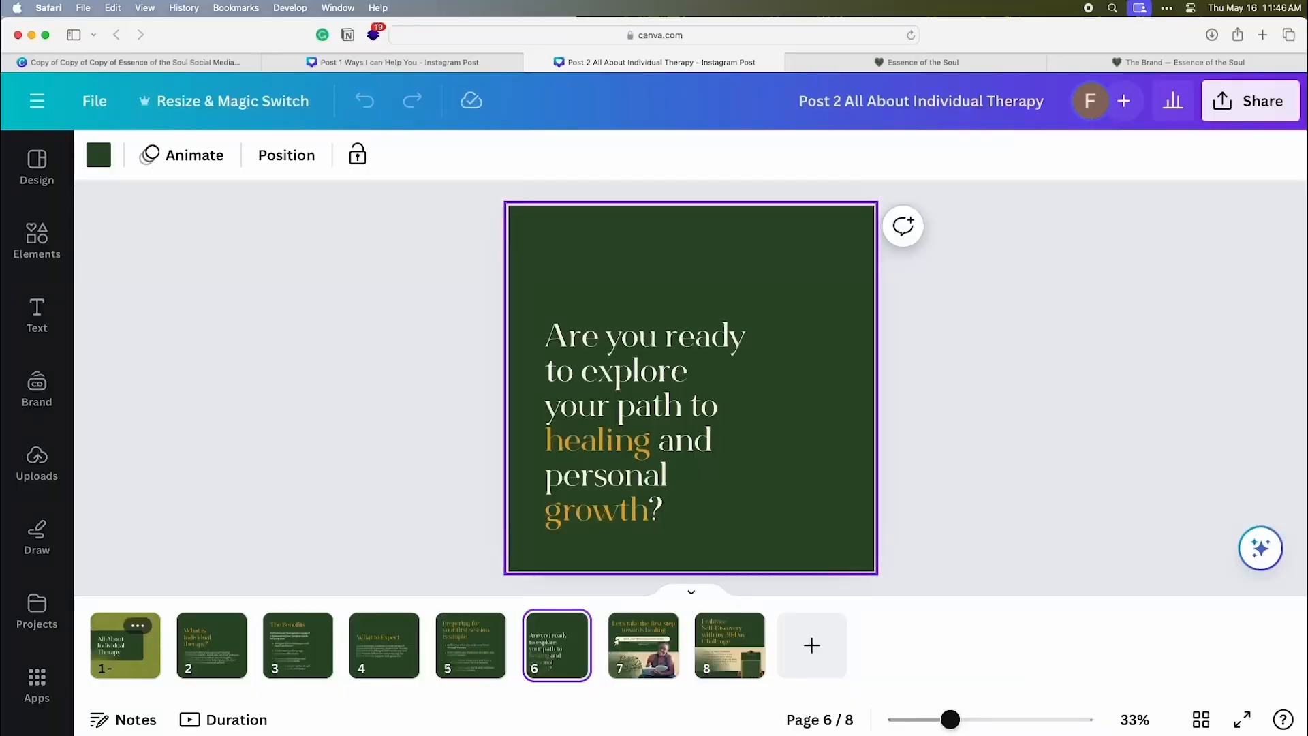
Step: View page 7 of the Post 2 design, and browse all pages of the Essence of the Soul social media template as a grid
left_click(642, 645)
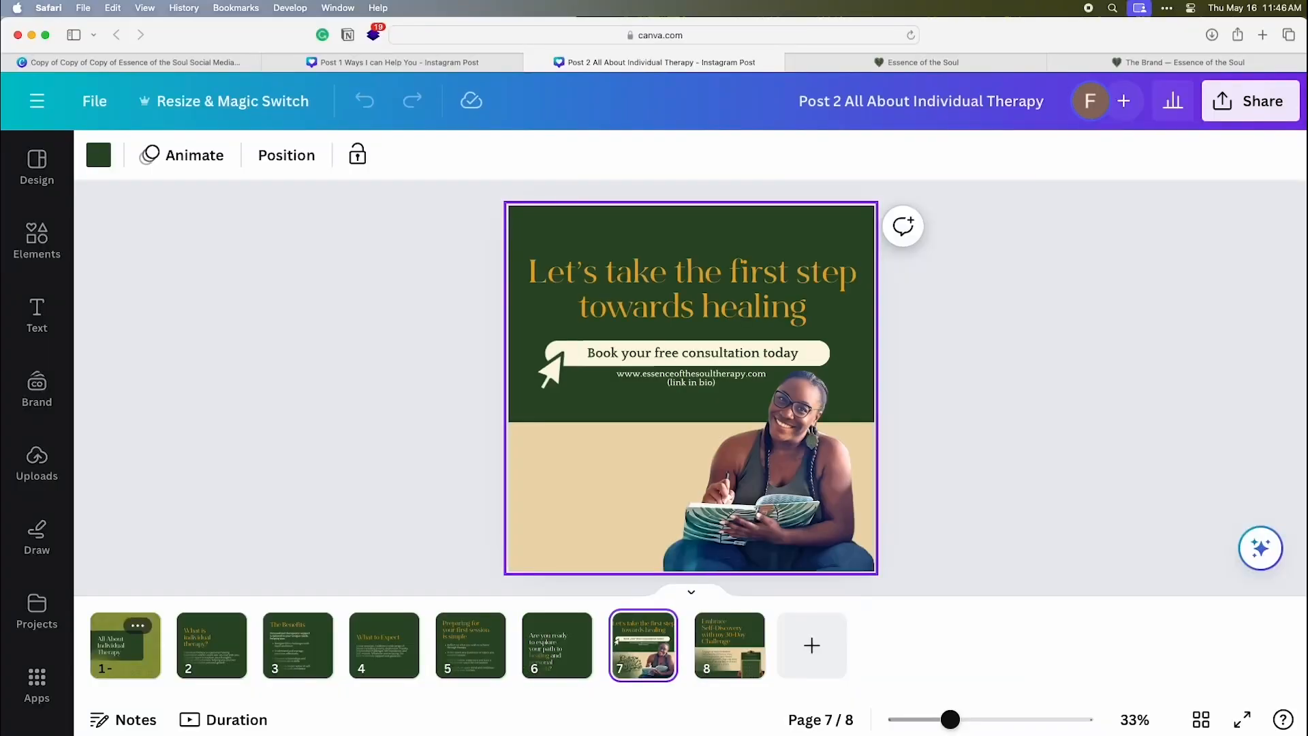
left_click(169, 63)
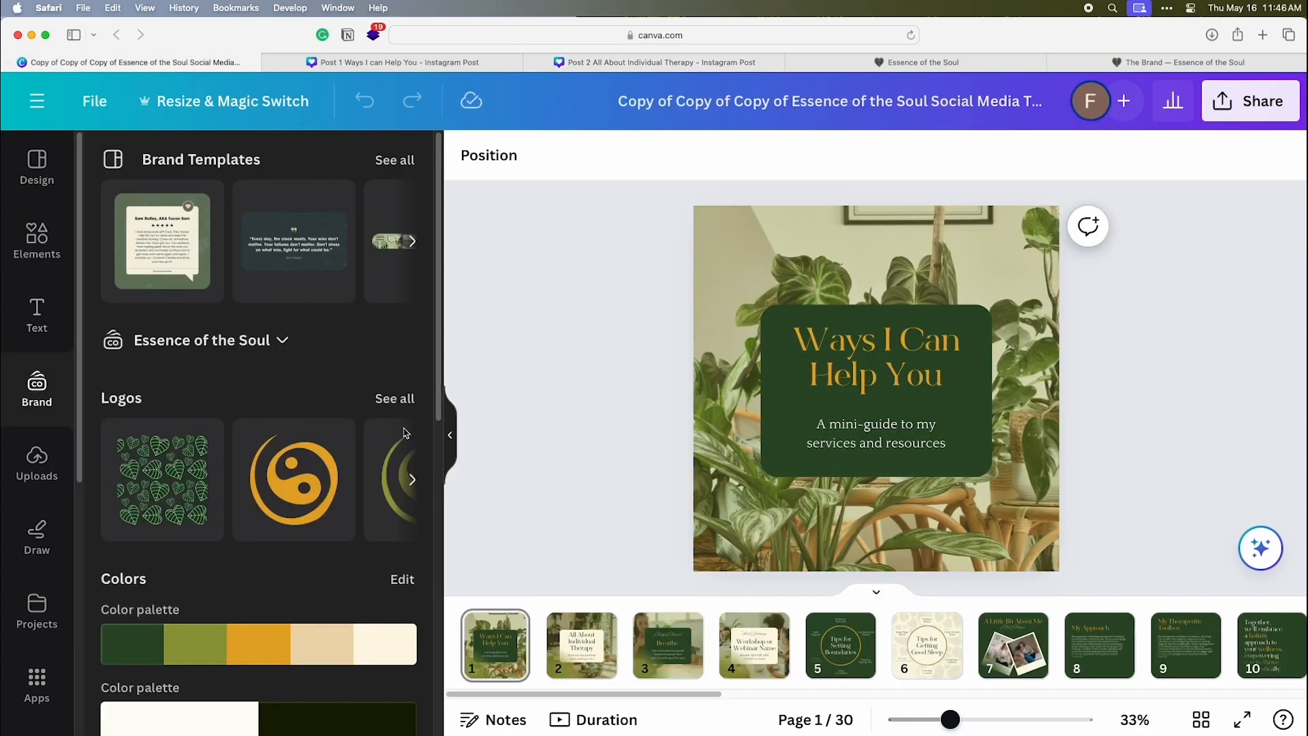
left_click(451, 436)
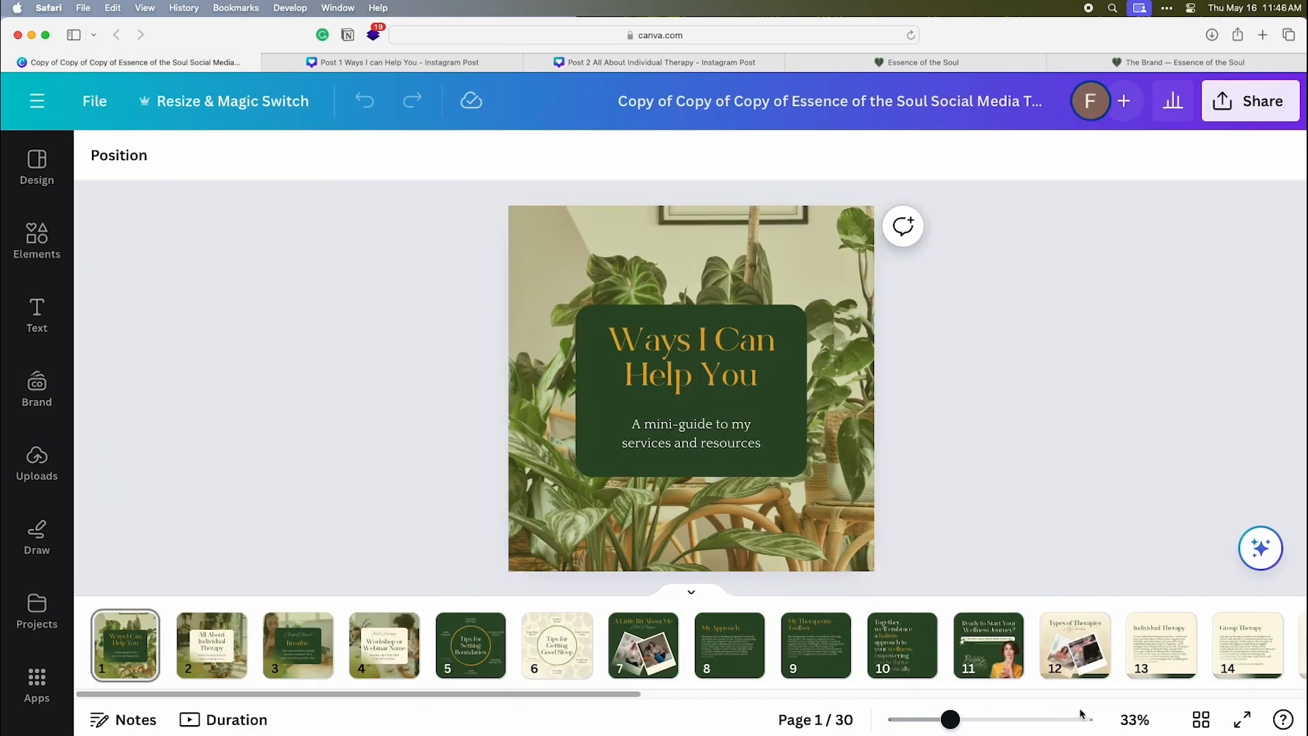
left_click(1201, 720)
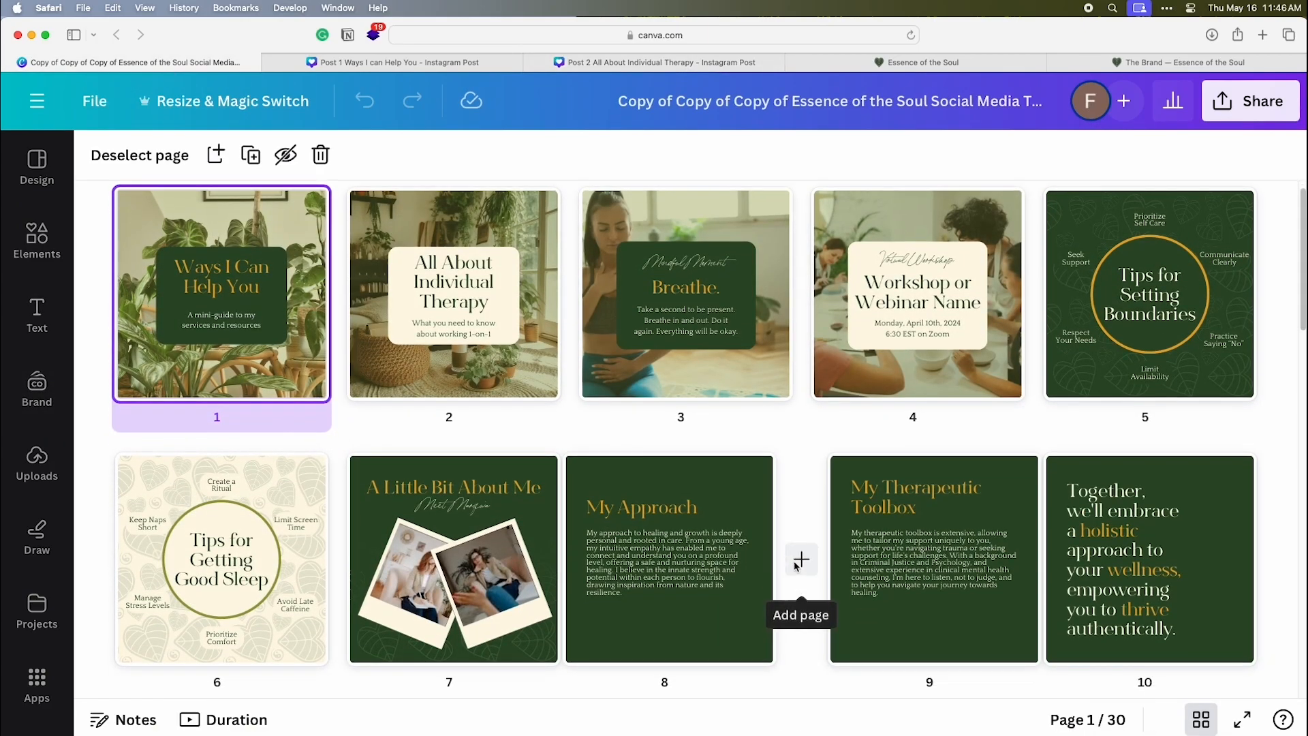
scroll(621, 527, "down", 3)
scroll(606, 523, "down", 6)
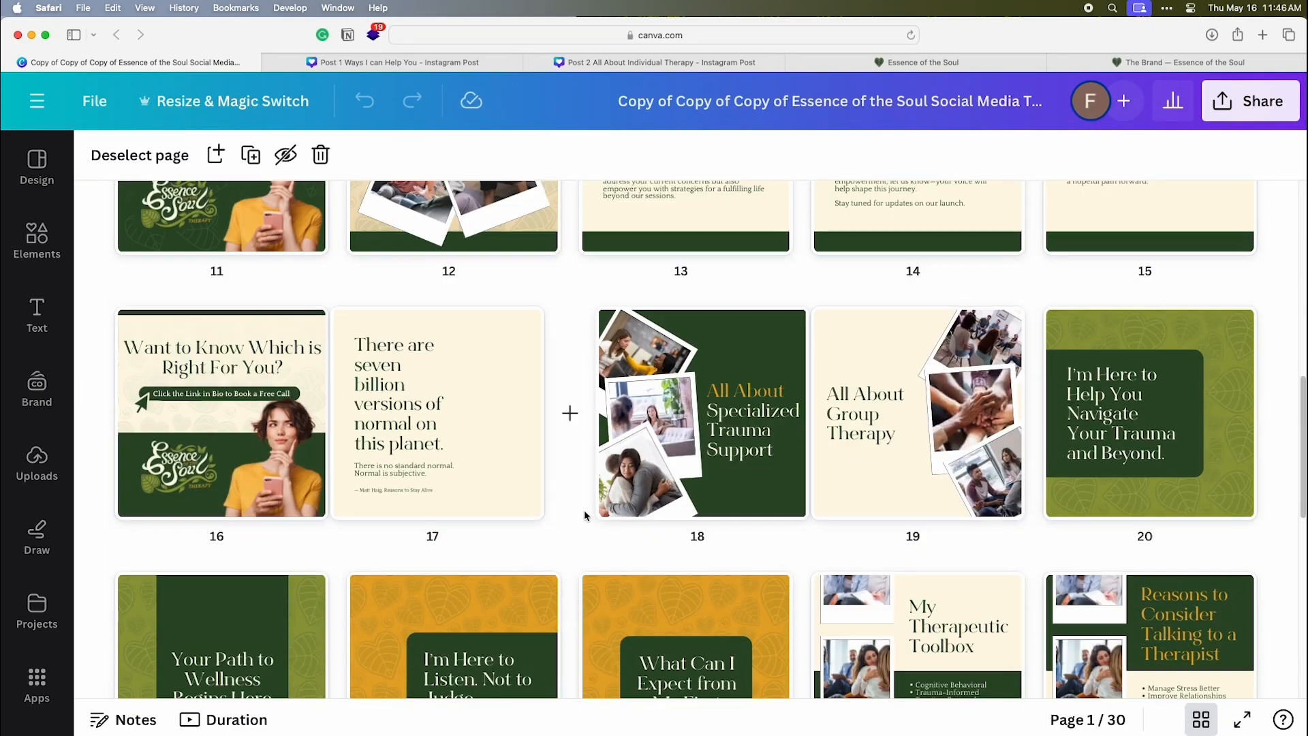
scroll(398, 494, "down", 4)
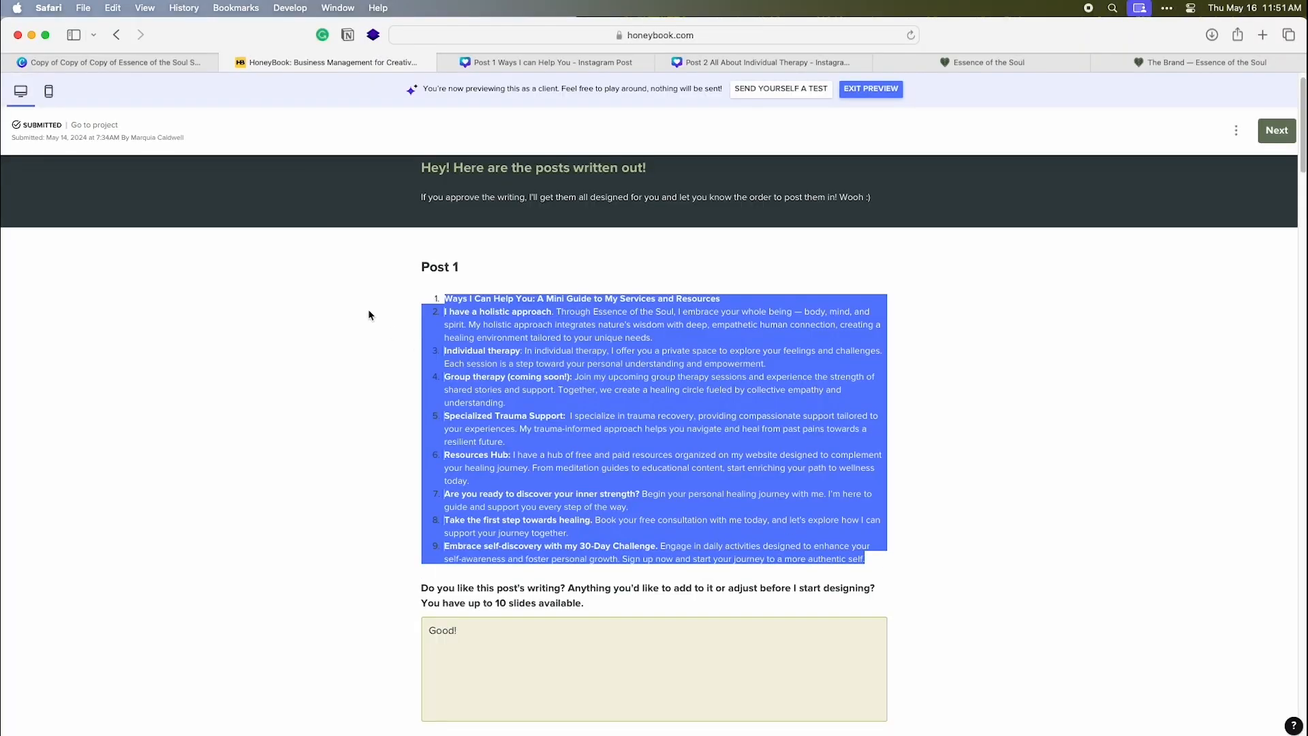
Step: Read the approved post copy in HoneyBook, highlighting the text of Post 1 and Post 6
left_click_drag(369, 315, 1012, 573)
left_click(954, 584)
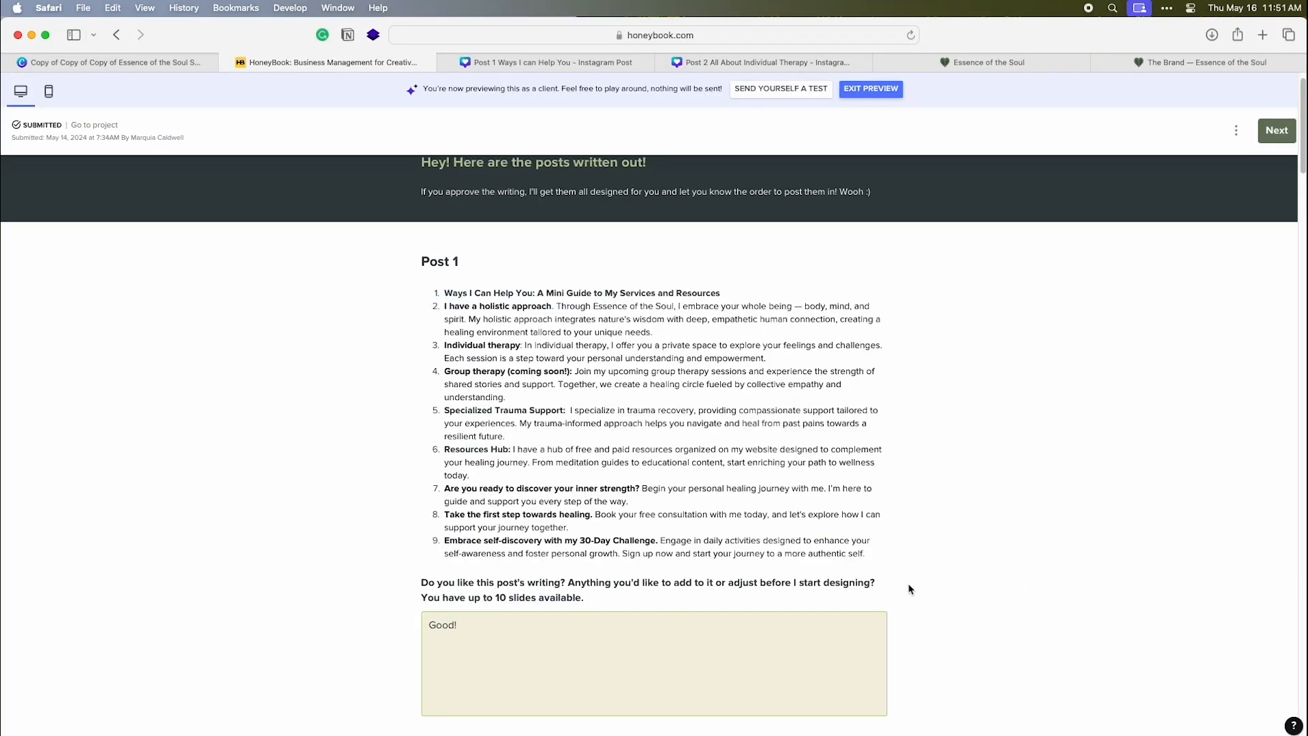
scroll(891, 585, "down", 15)
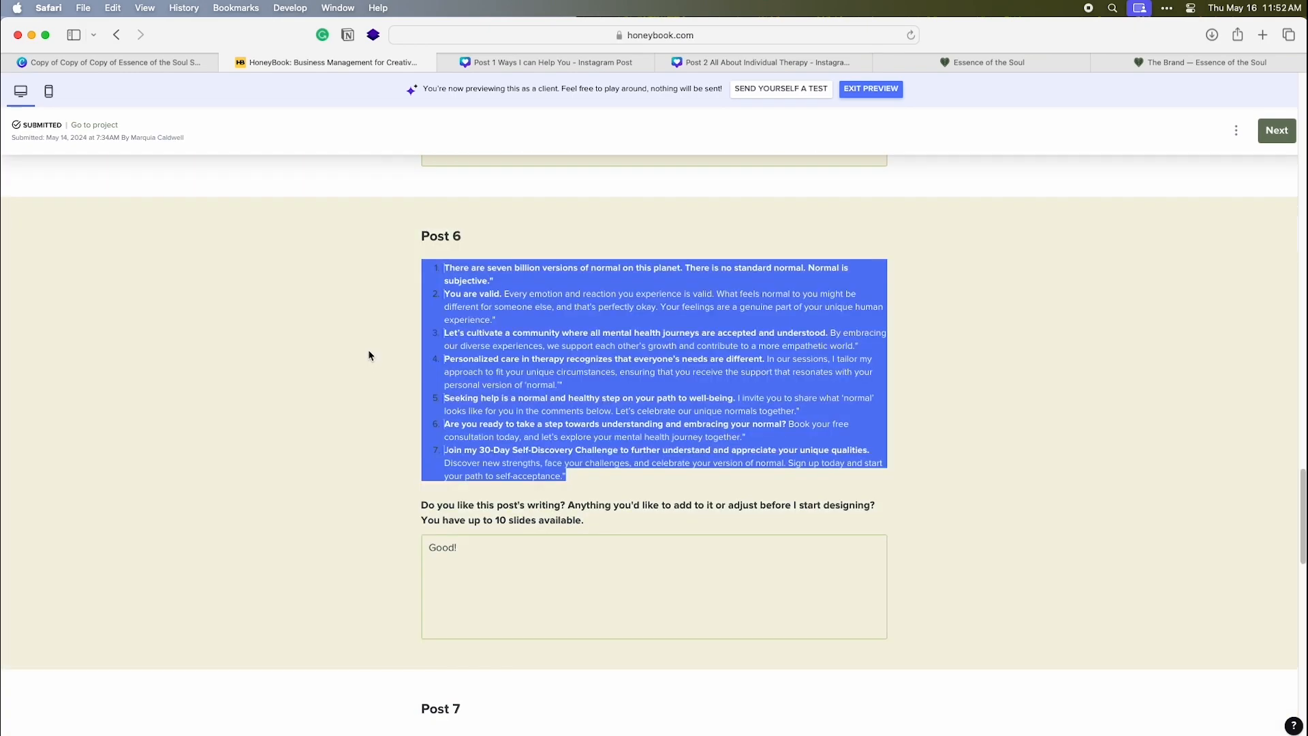
left_click(368, 355)
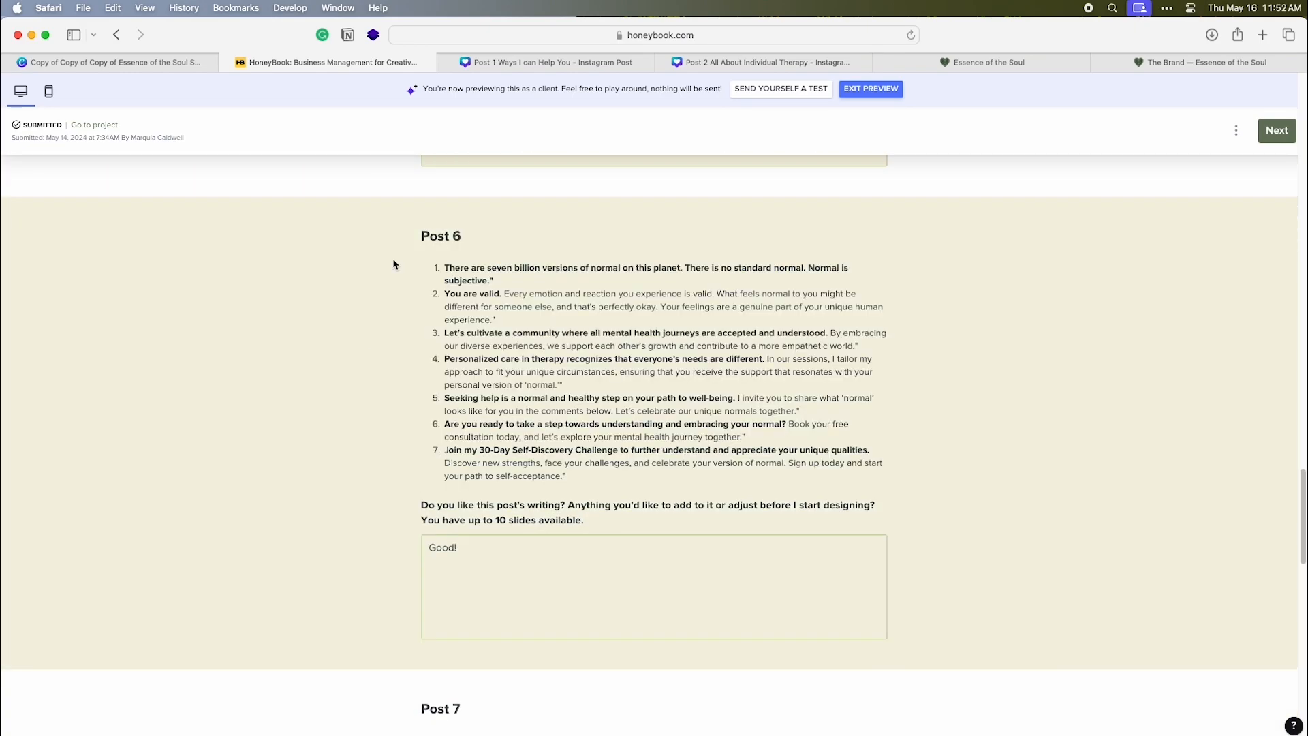
left_click_drag(395, 264, 586, 482)
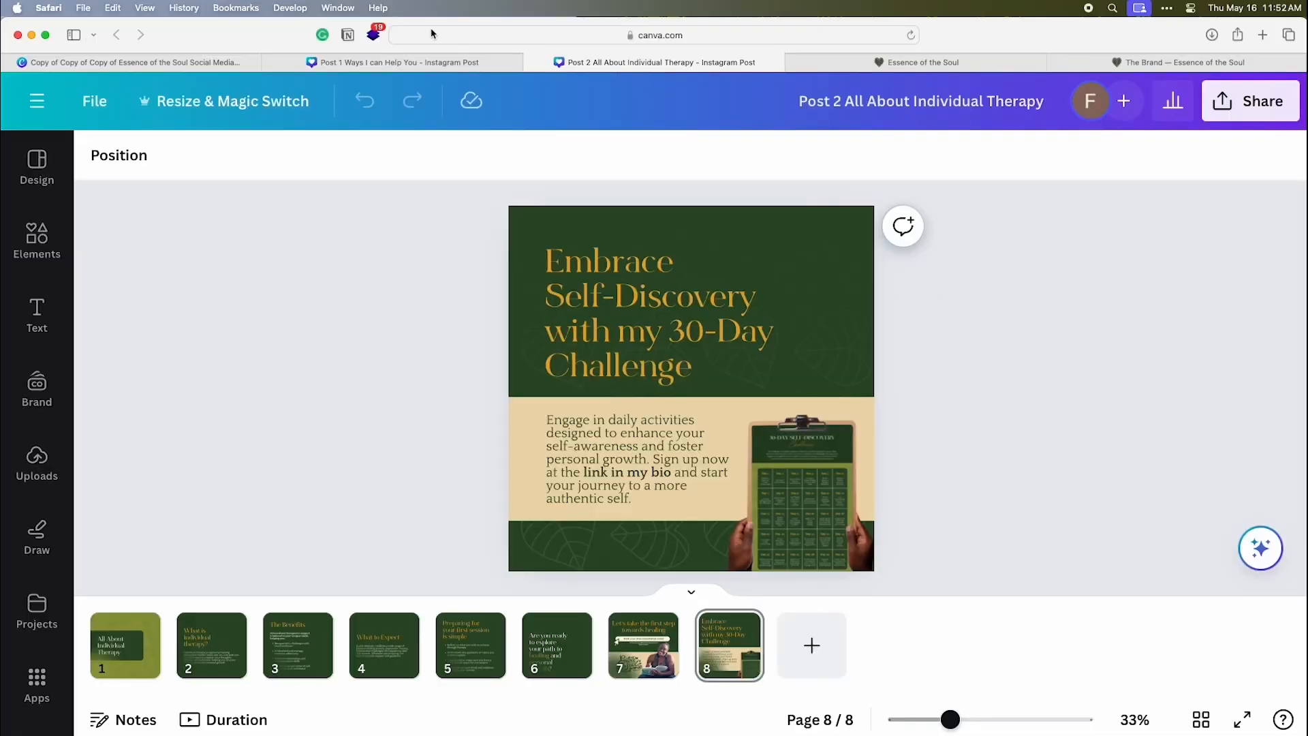
Step: Compare the Post 1 Ways I Can Help You design in Canva with its written copy in HoneyBook
key("ctrl+shift+Tab")
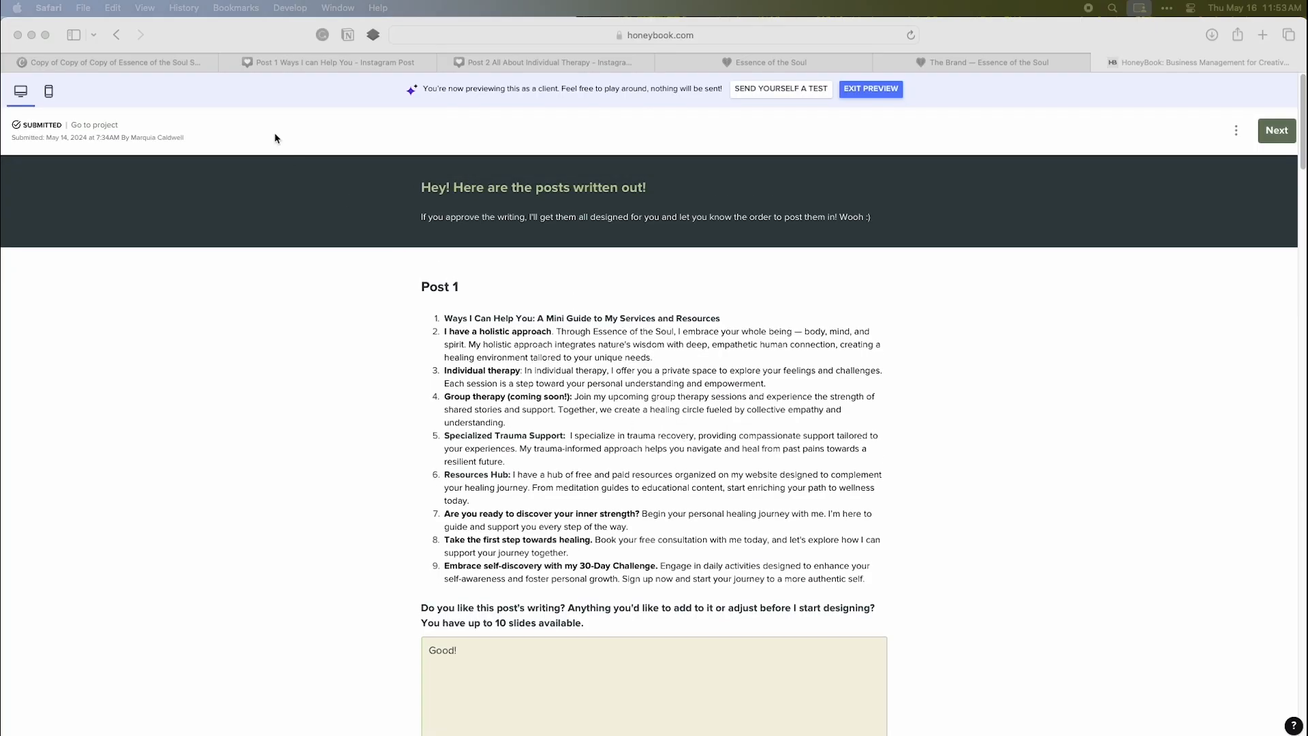
left_click(149, 62)
left_click(334, 62)
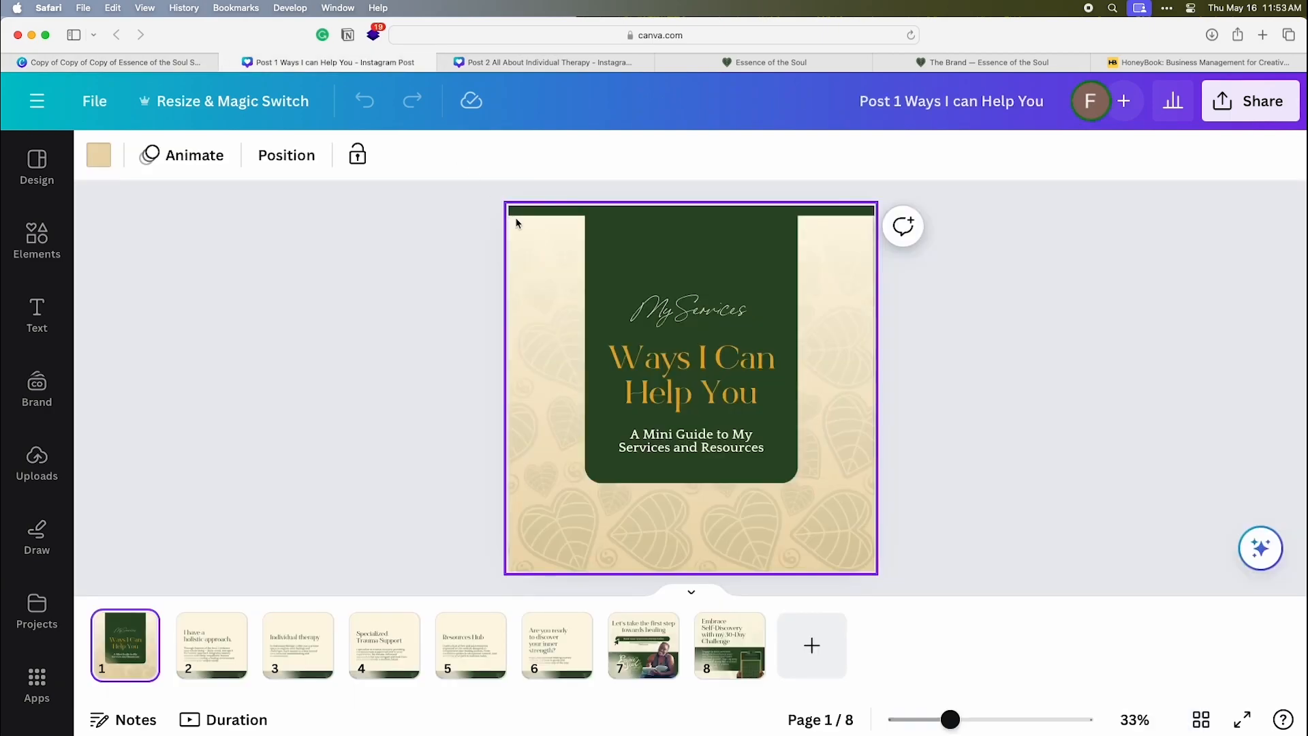
left_click(1202, 63)
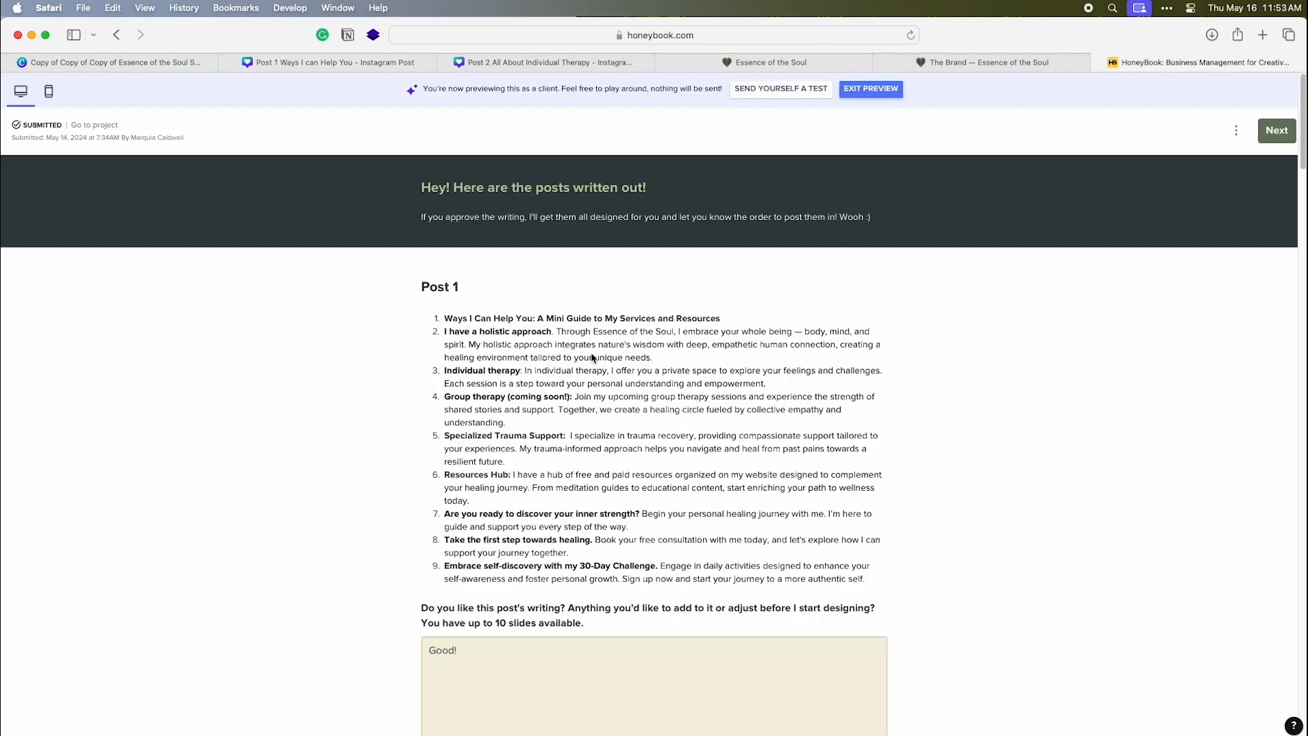
Step: Compare the cover page of the Post 2 All About Individual Therapy design with the Post 2 copy in HoneyBook
scroll(472, 439, "down", 10)
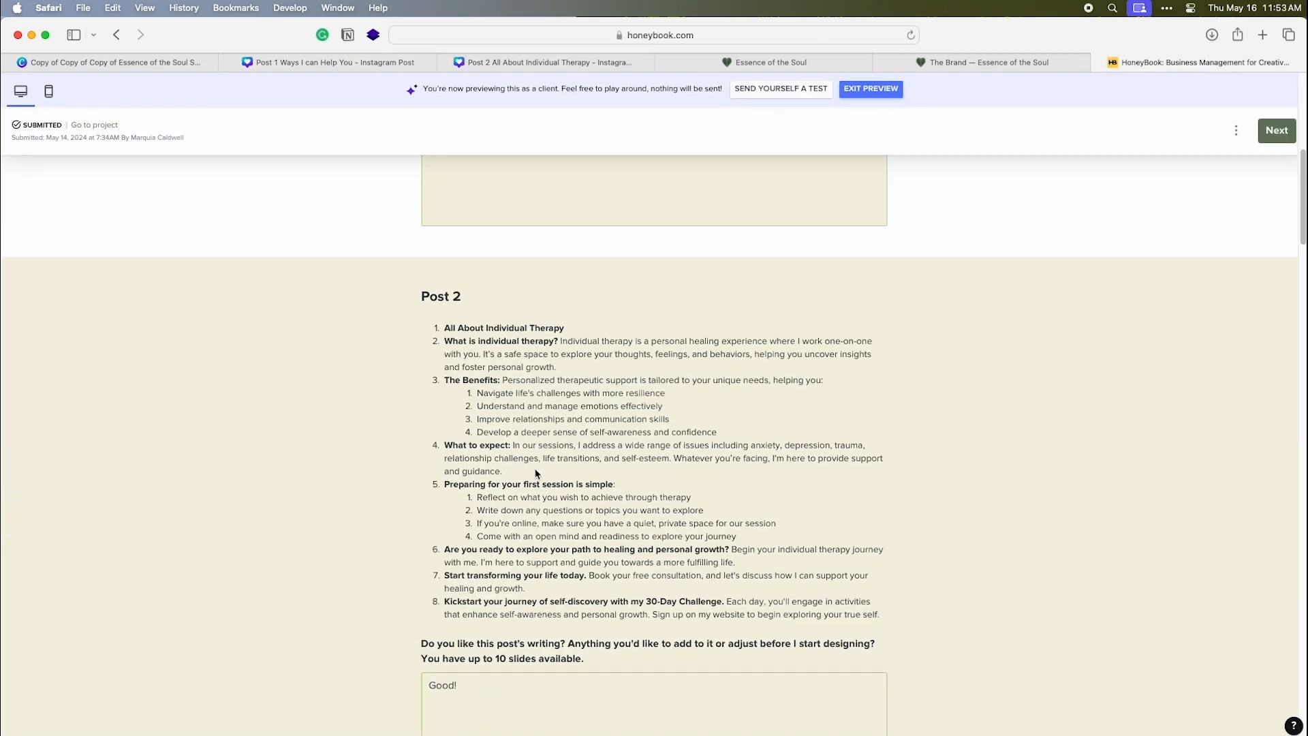
left_click(513, 63)
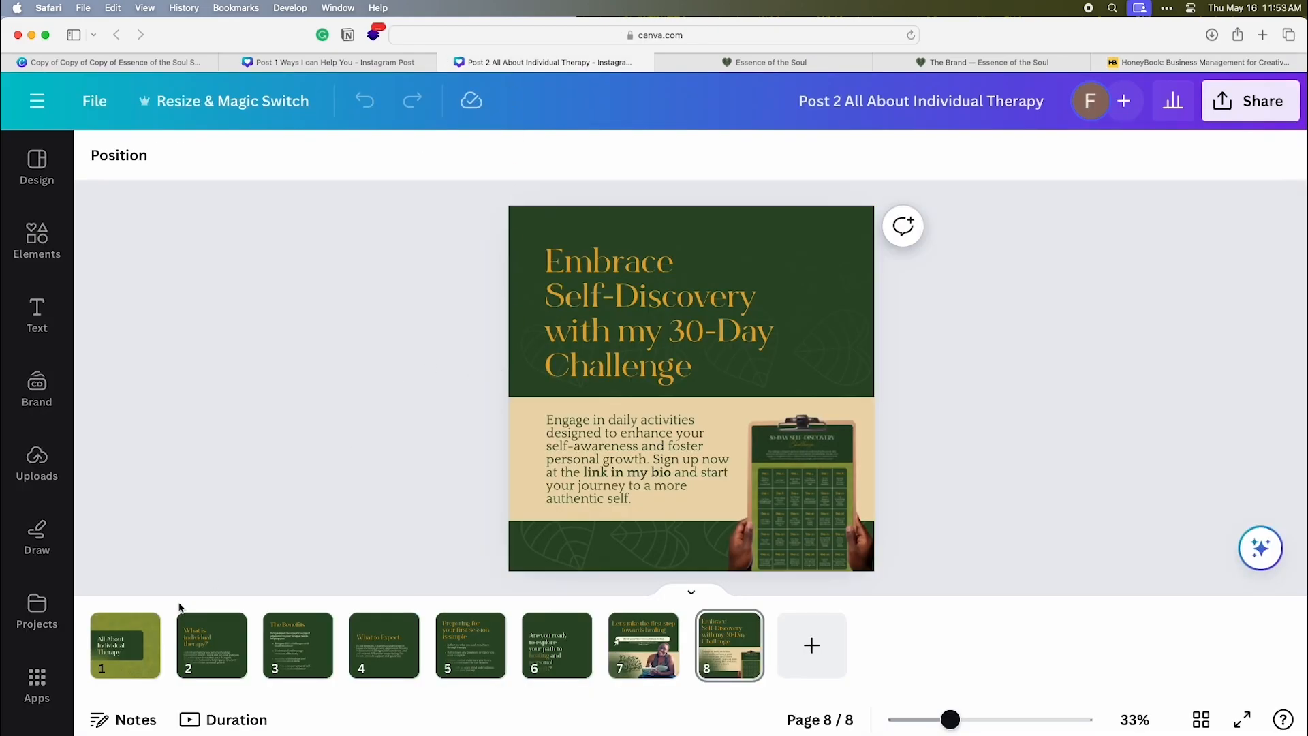
left_click(124, 634)
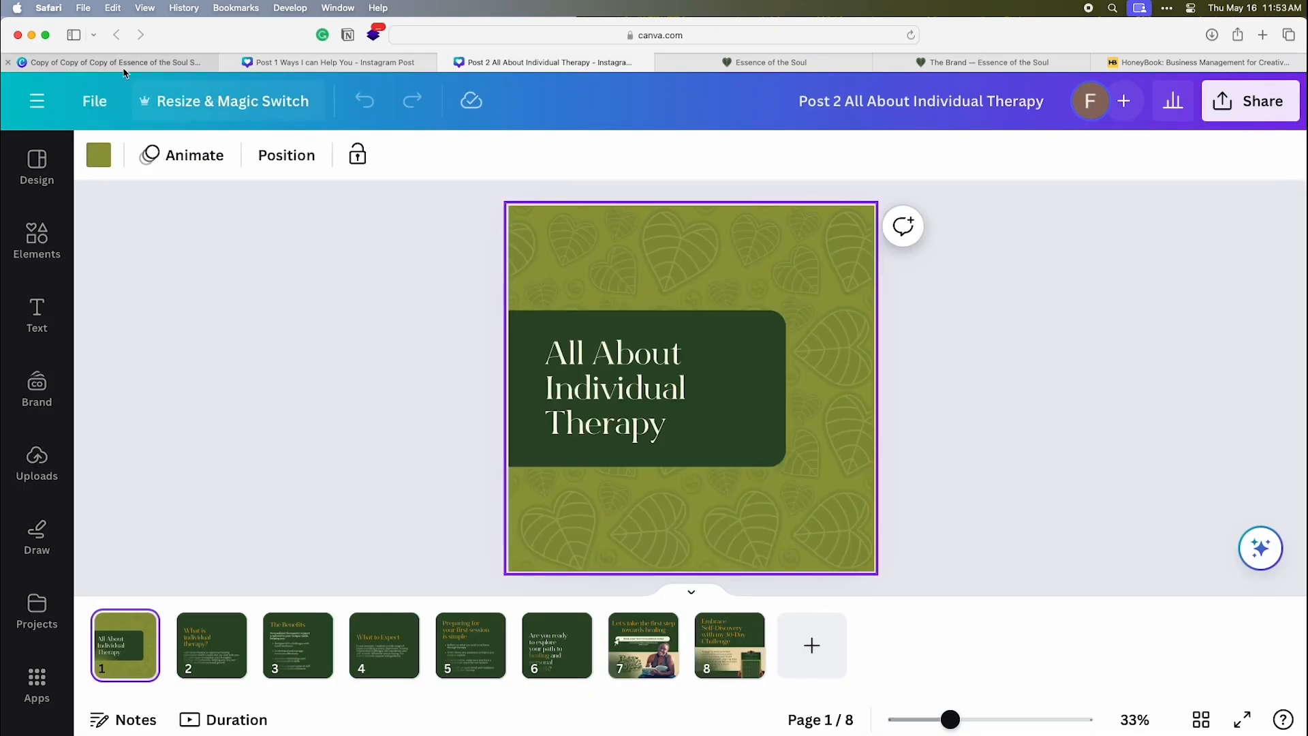
left_click(1159, 62)
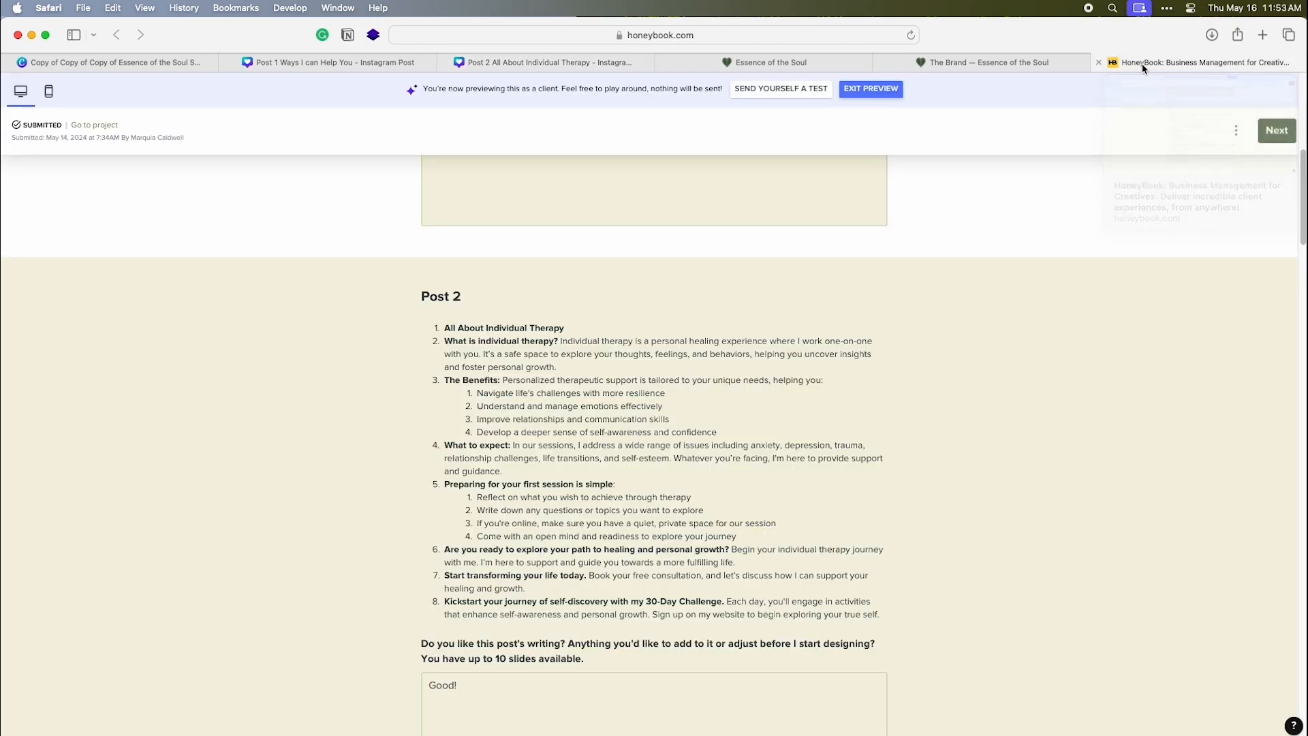
scroll(489, 384, "down", 8)
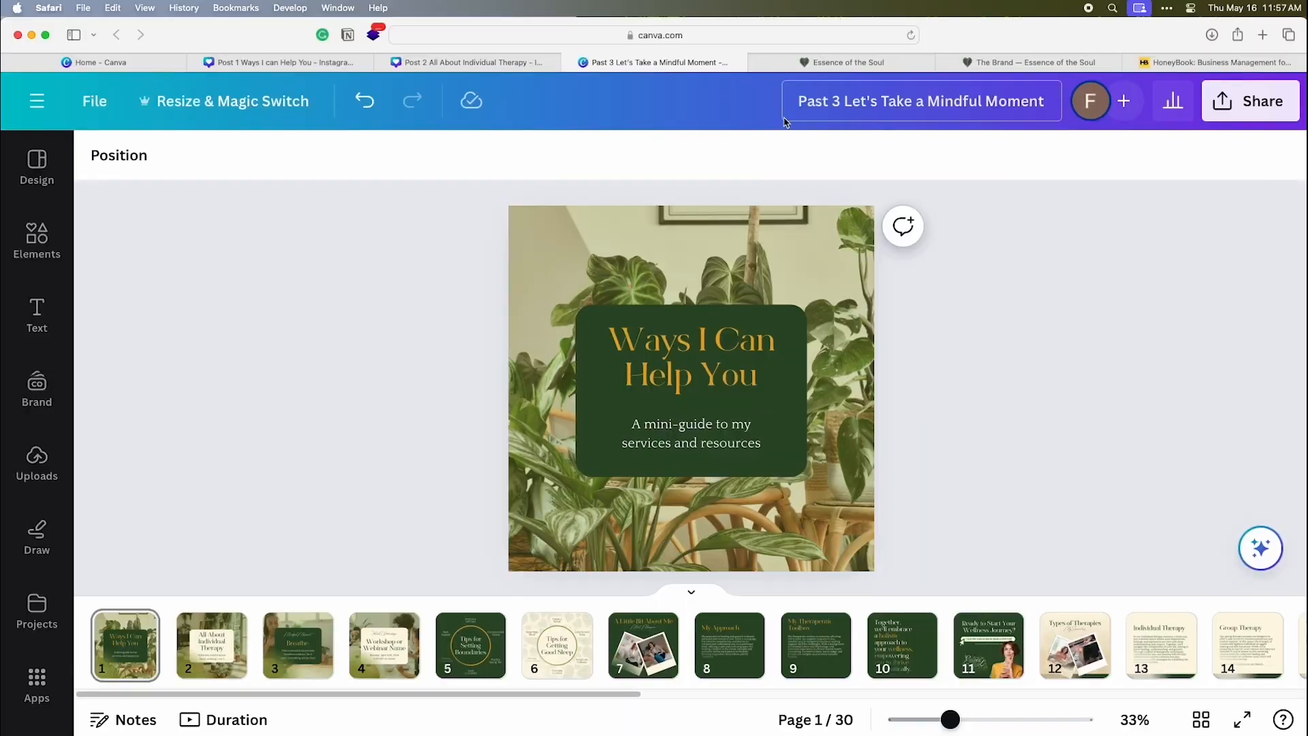
Step: Check the Post 1 and Post 2 covers, and find the IG Feed Layout slide in the brand page's presentation
left_click(286, 62)
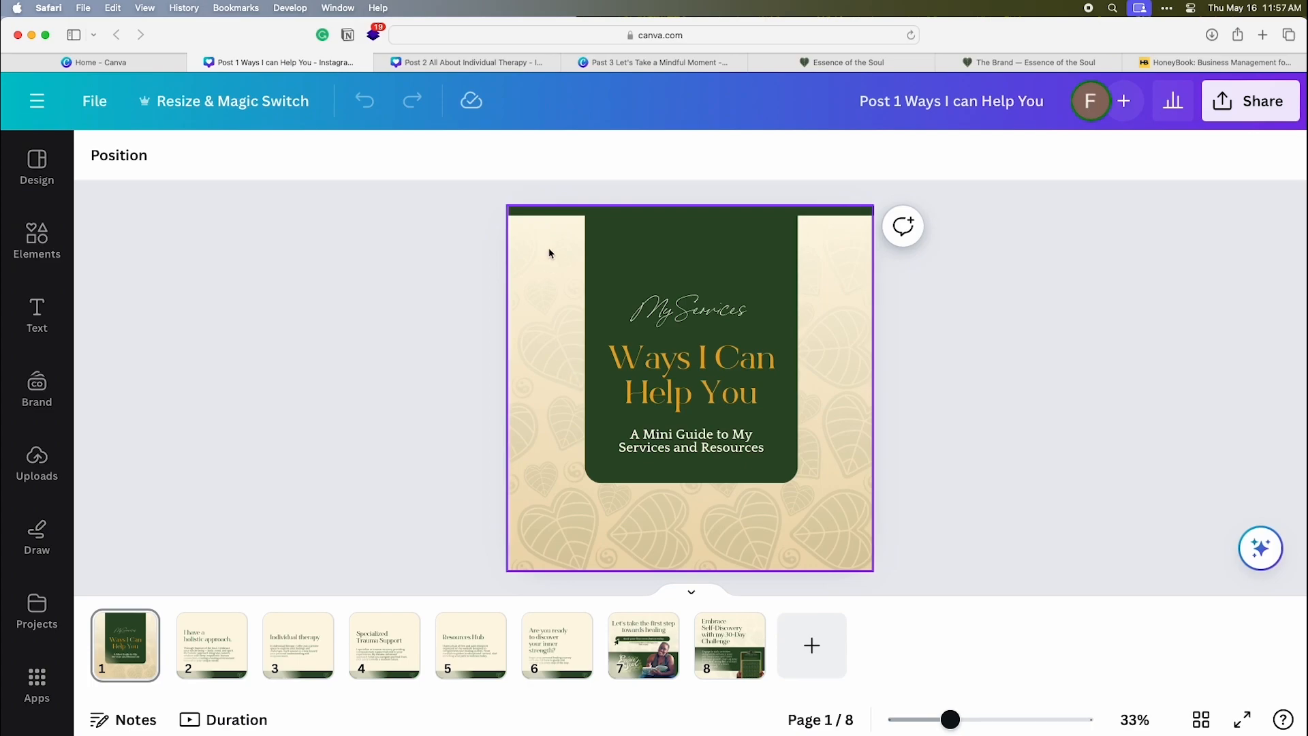
left_click(432, 62)
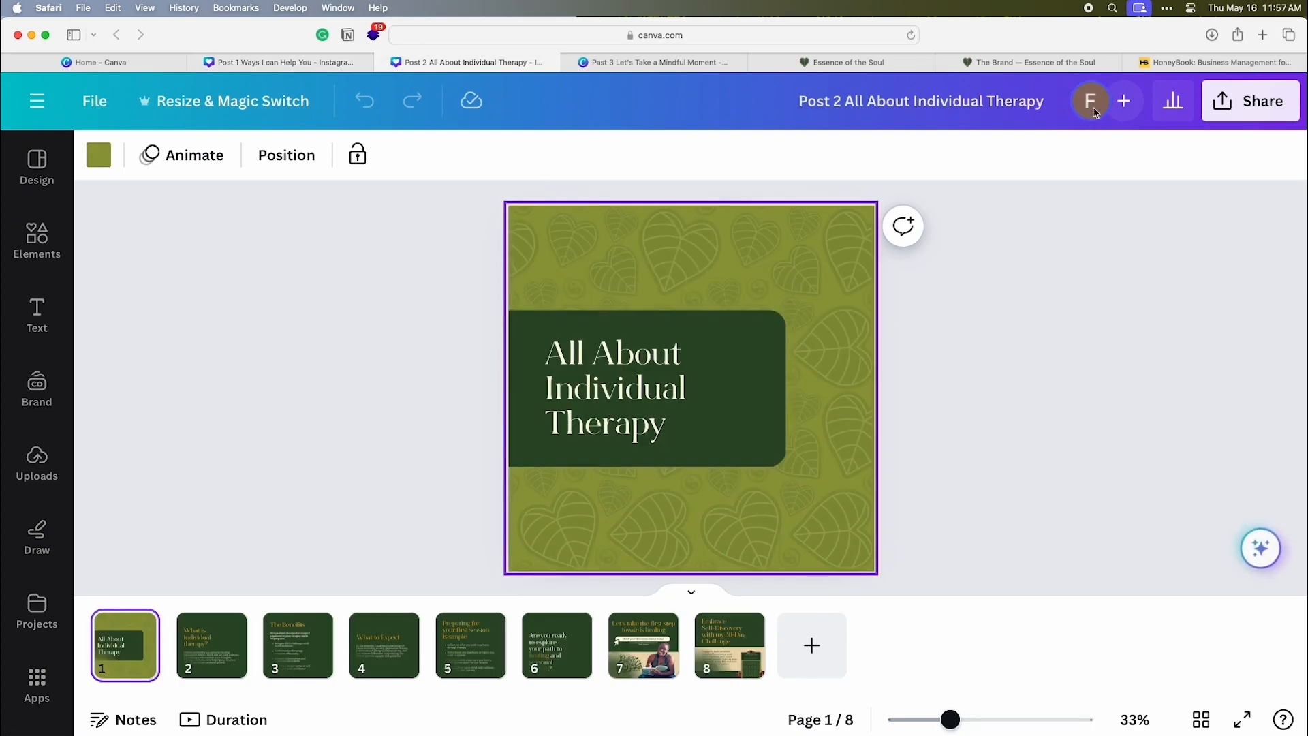
left_click(886, 62)
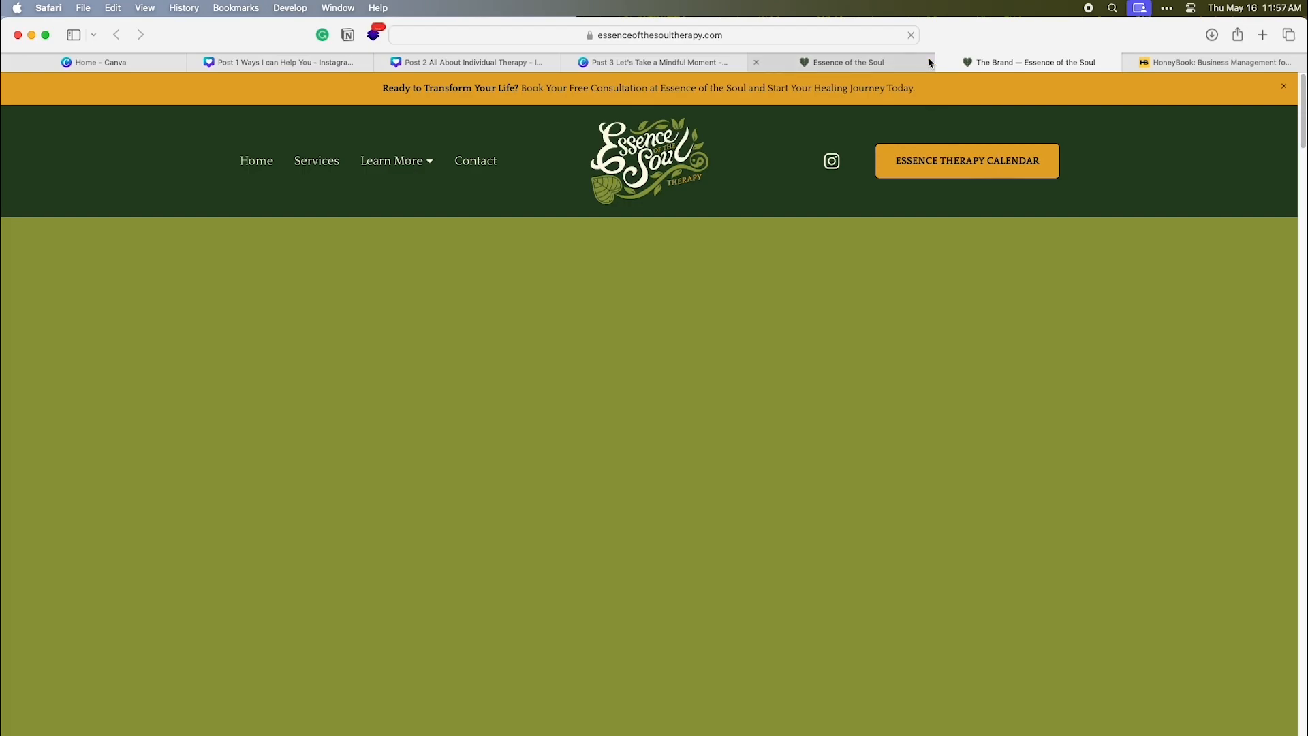
scroll(1078, 369, "down", 5)
scroll(1077, 371, "down", 10)
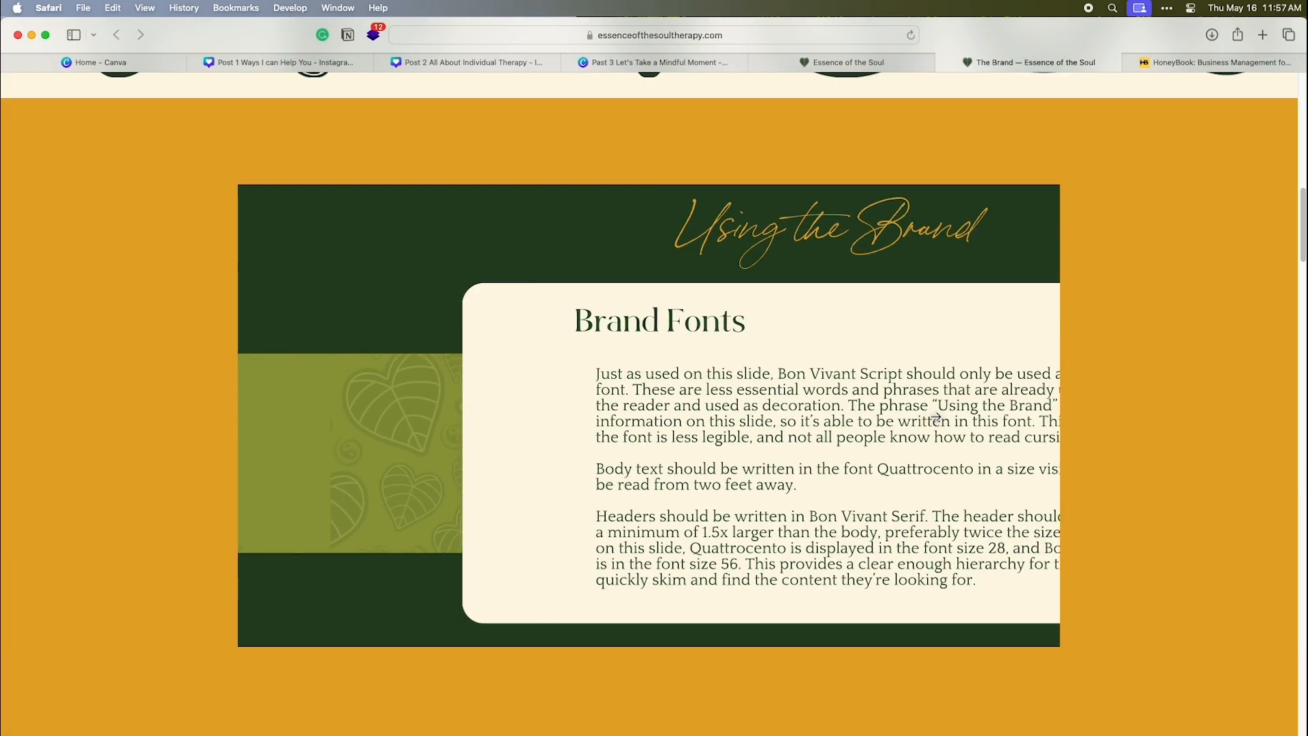
left_click(936, 417)
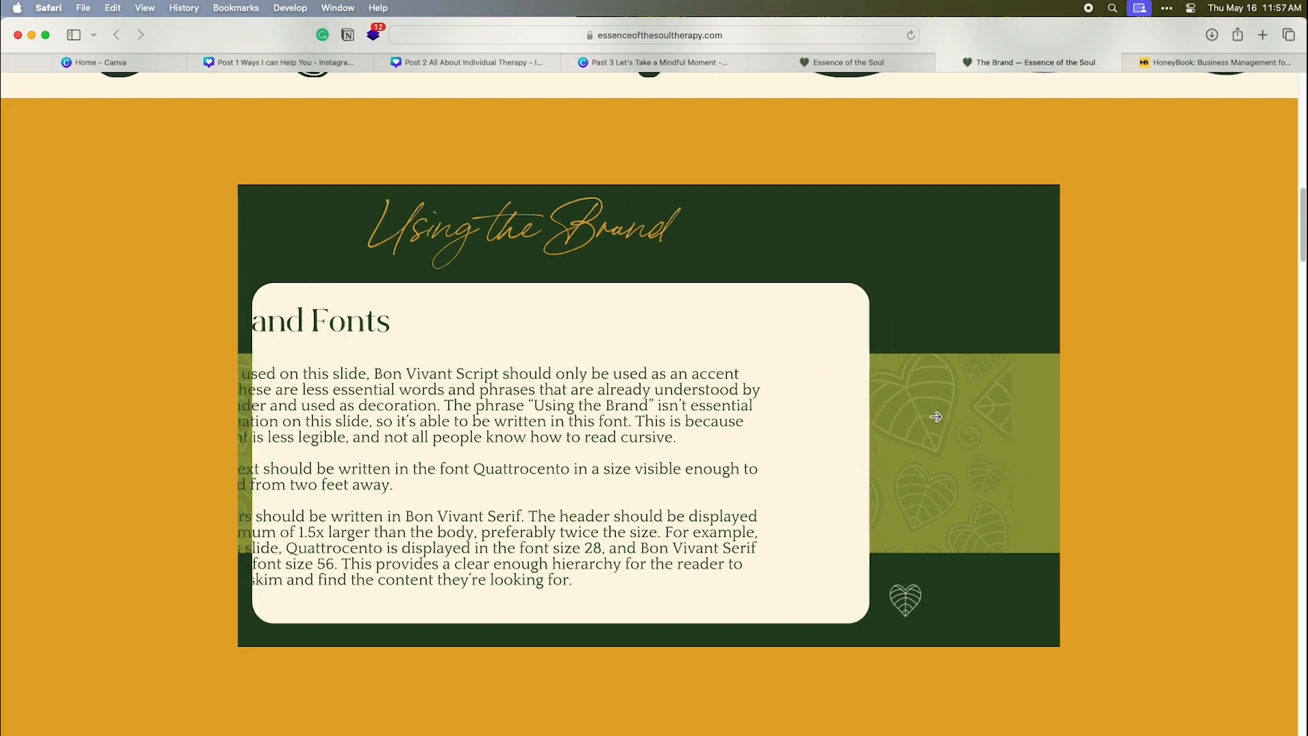
left_click(286, 409)
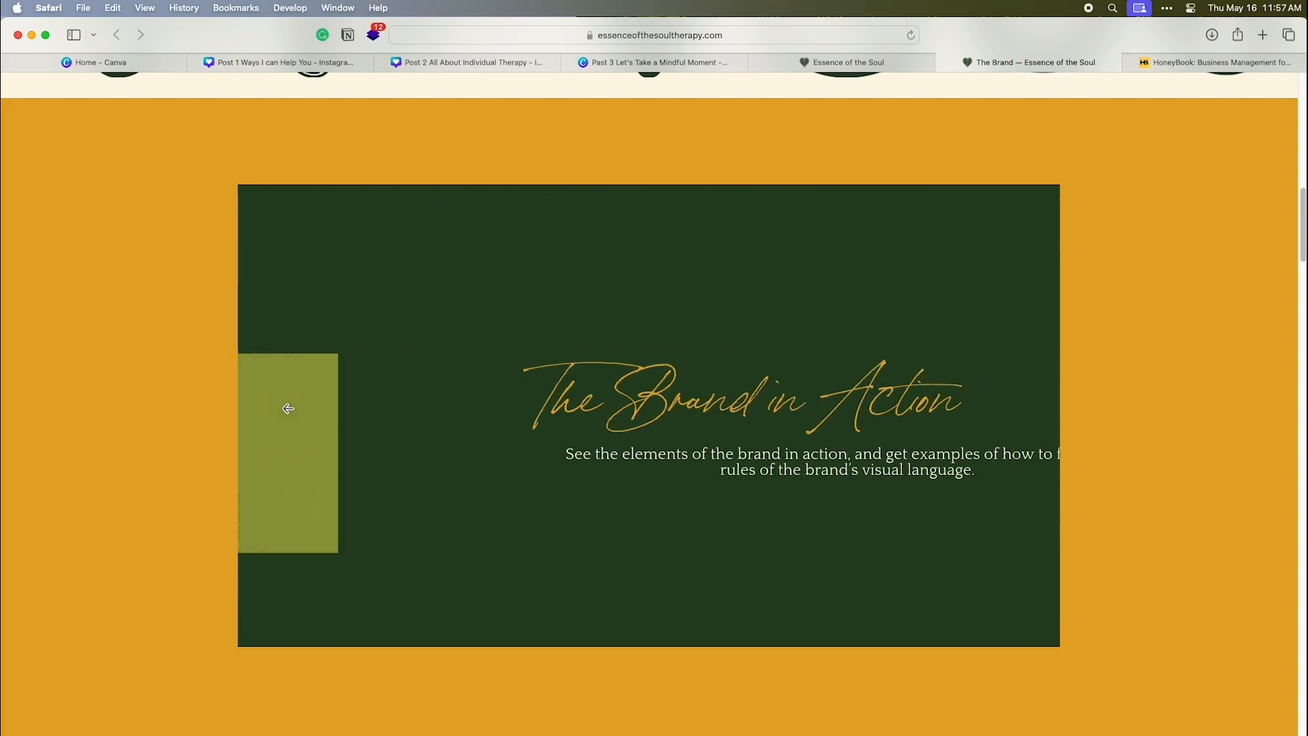
left_click(436, 394)
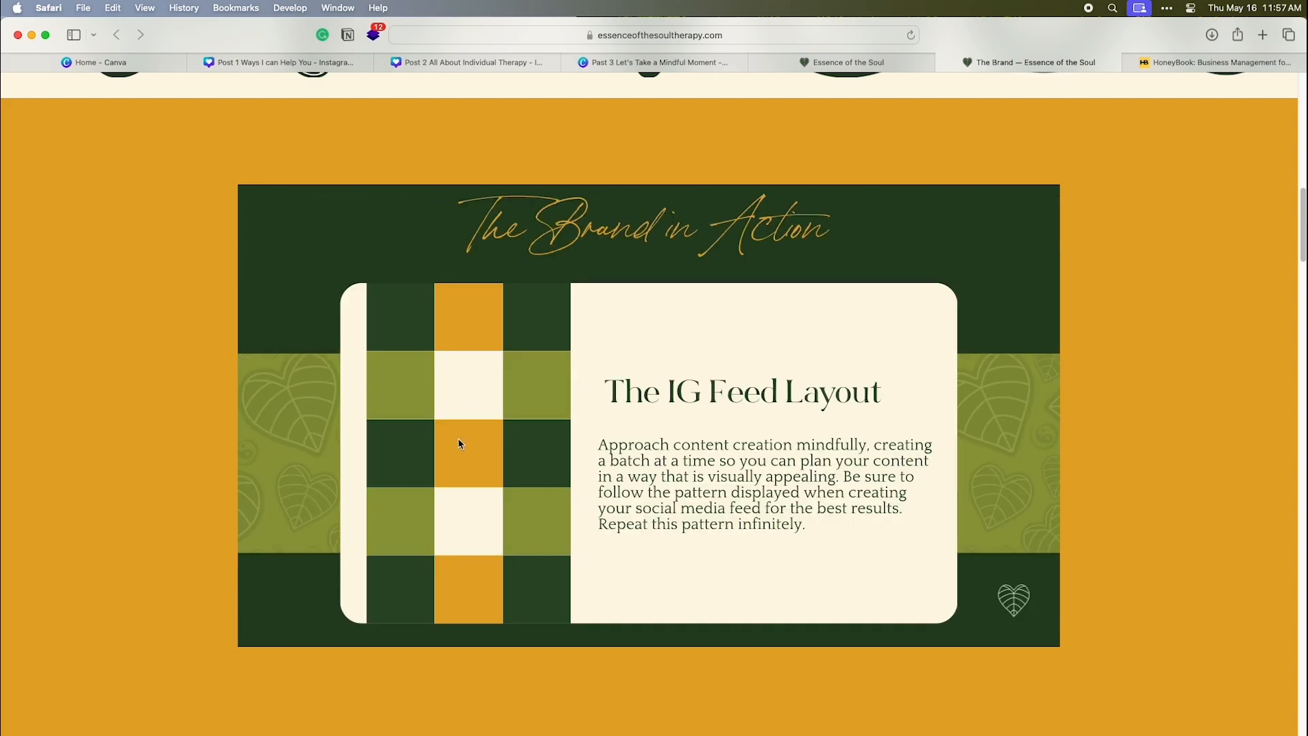
Step: Compare the background colours of the Post 1 and Post 2 covers with the IG Feed Layout pattern
left_click(259, 65)
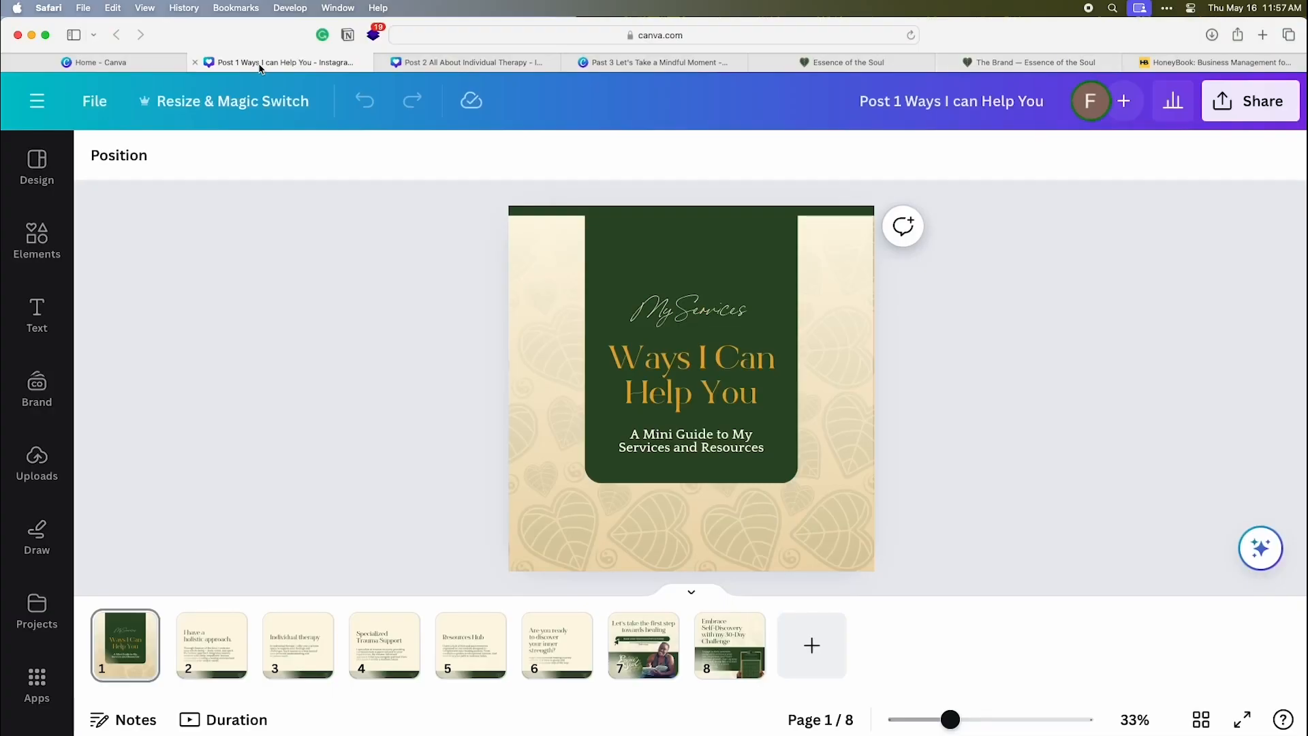
left_click(470, 62)
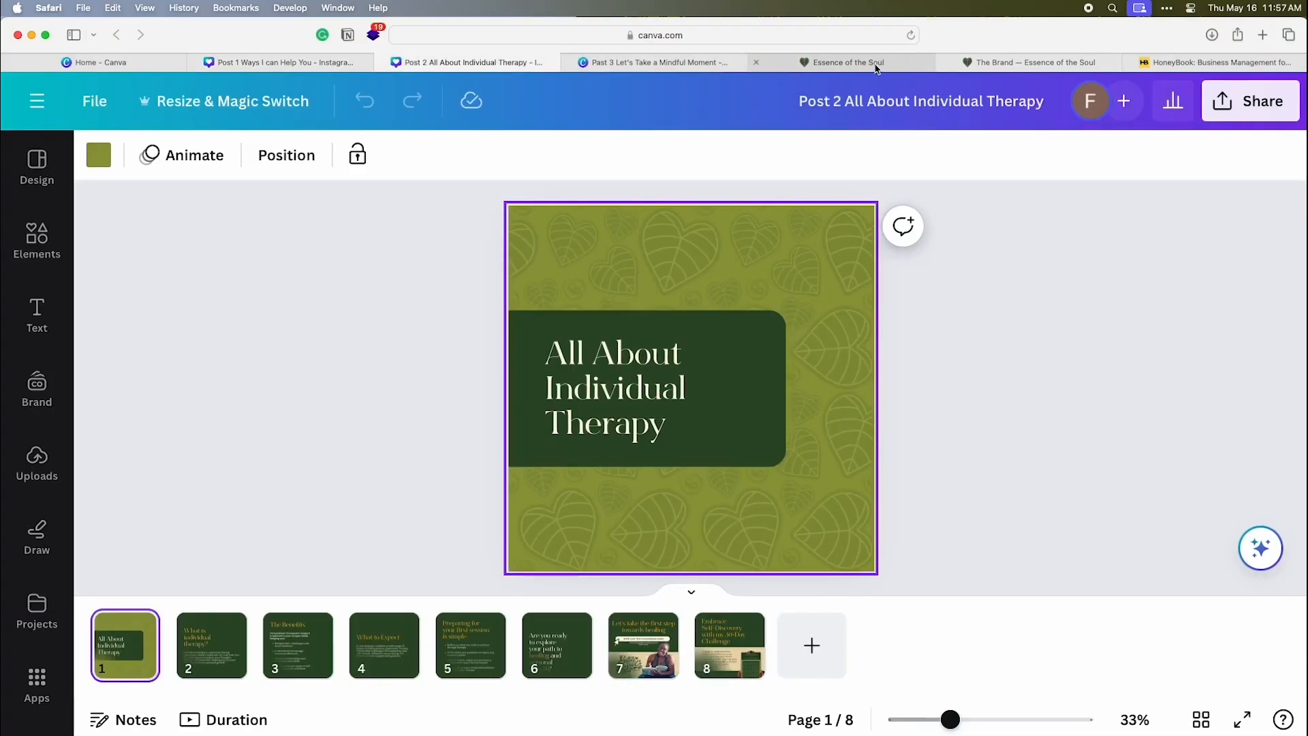
left_click(930, 65)
left_click(939, 64)
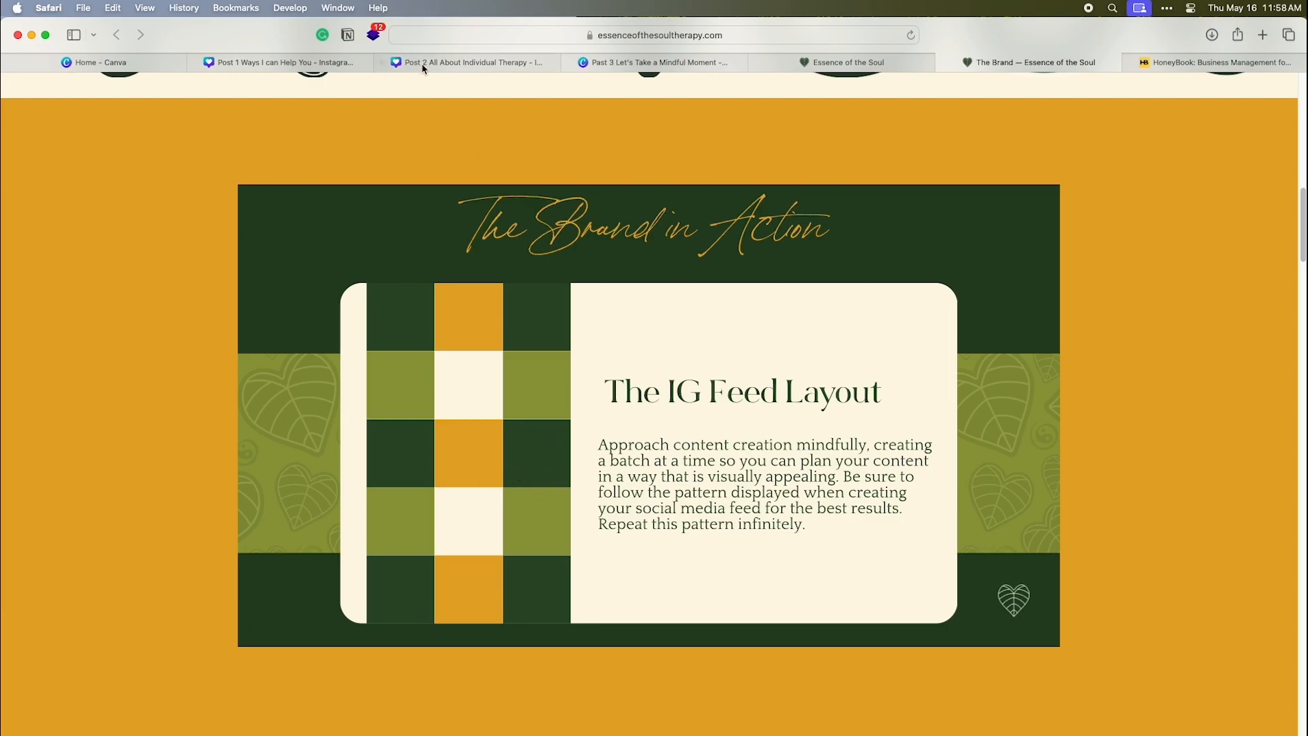
Step: Open the Post 3 design and shuffle the brand colour palette on its cover until it has a dark green background and cream box
left_click(702, 62)
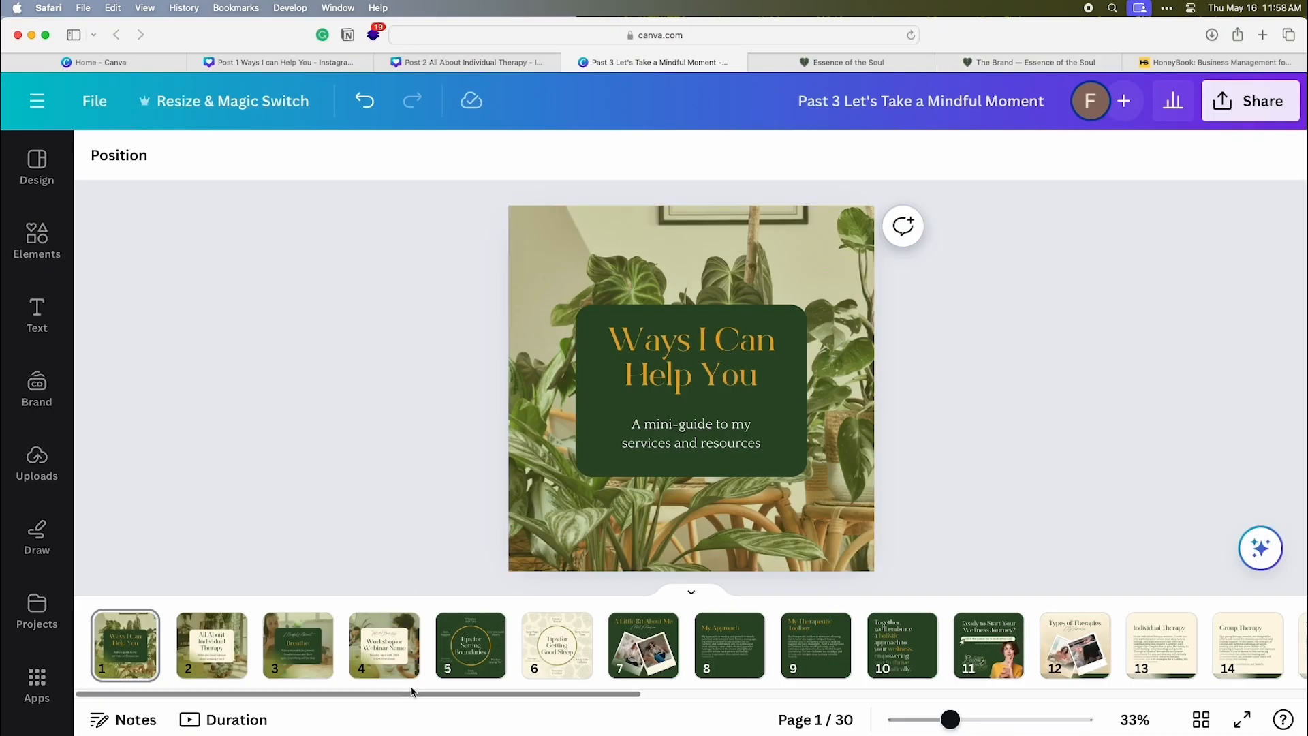
left_click(38, 391)
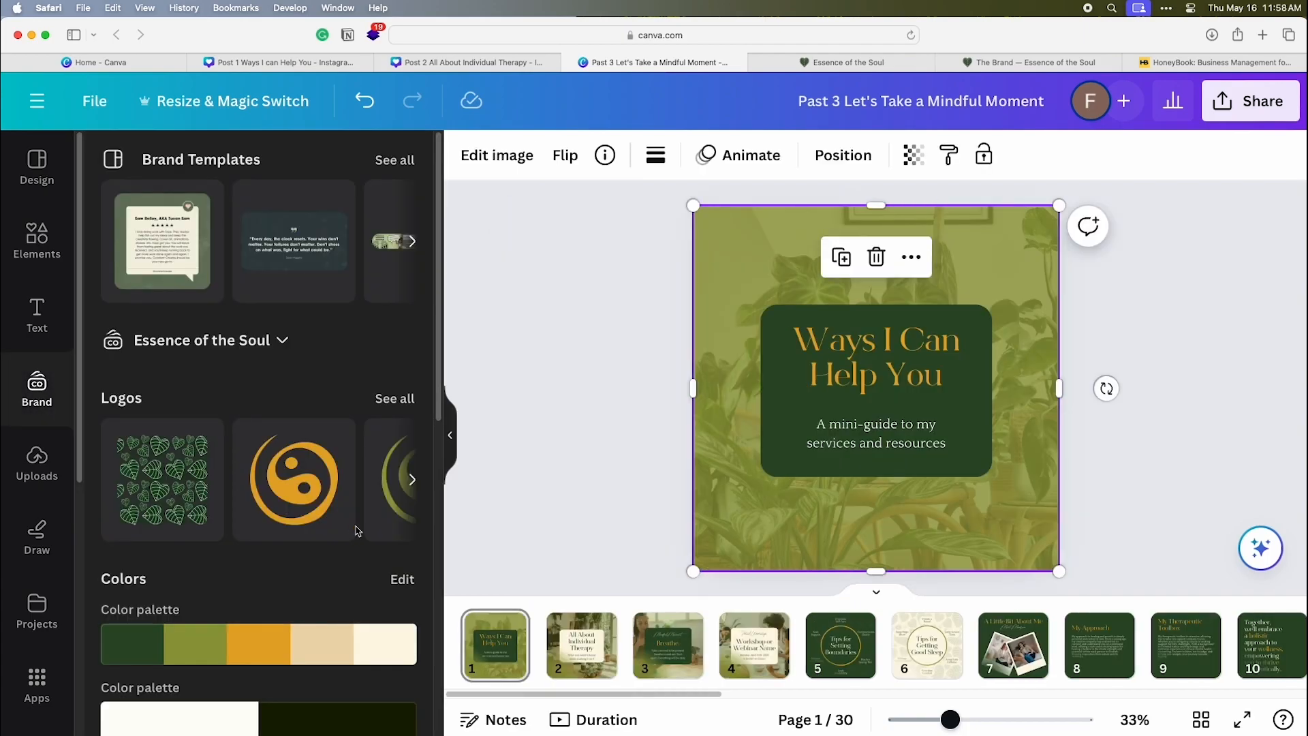
left_click(260, 645)
left_click(260, 645)
left_click(260, 645)
left_click(260, 645)
left_click(259, 645)
left_click(450, 435)
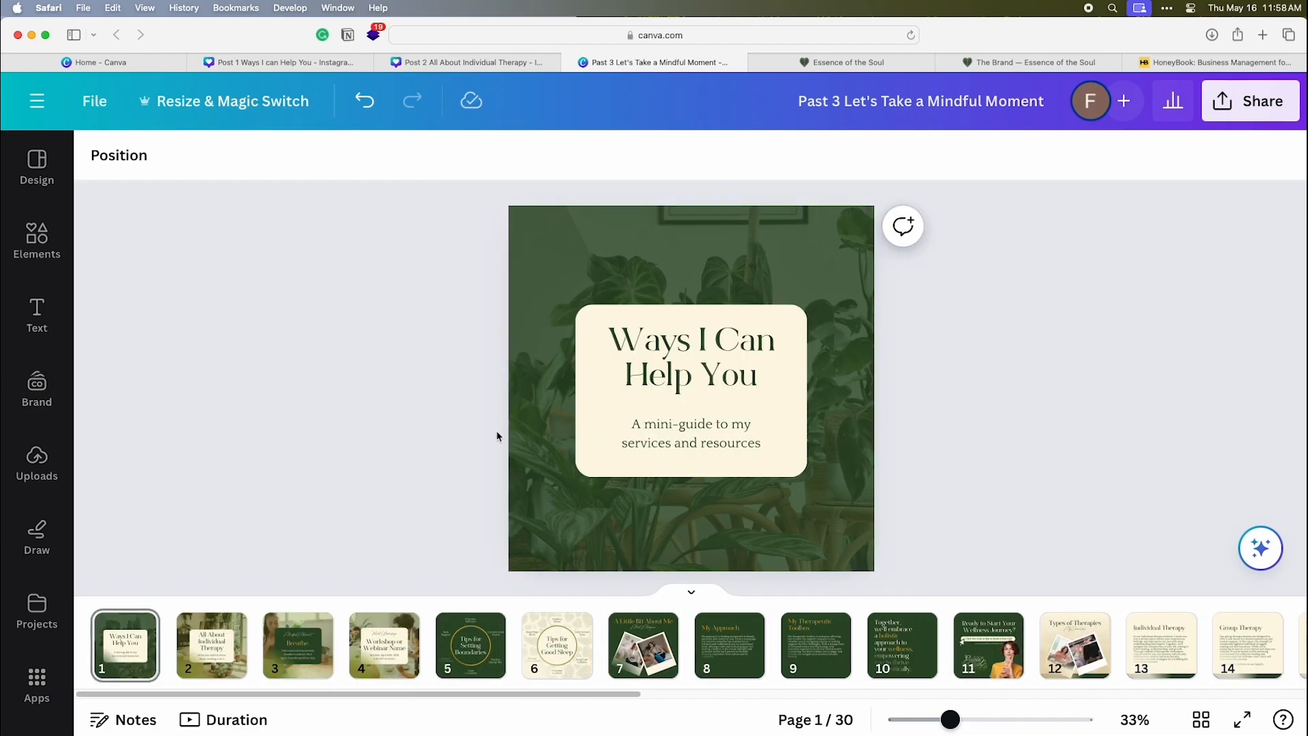
Step: Remove the cover's subtitle and replace its heading with "Let's Take a Mindful Moment"
left_click(681, 463)
left_click(709, 380)
left_click(709, 379)
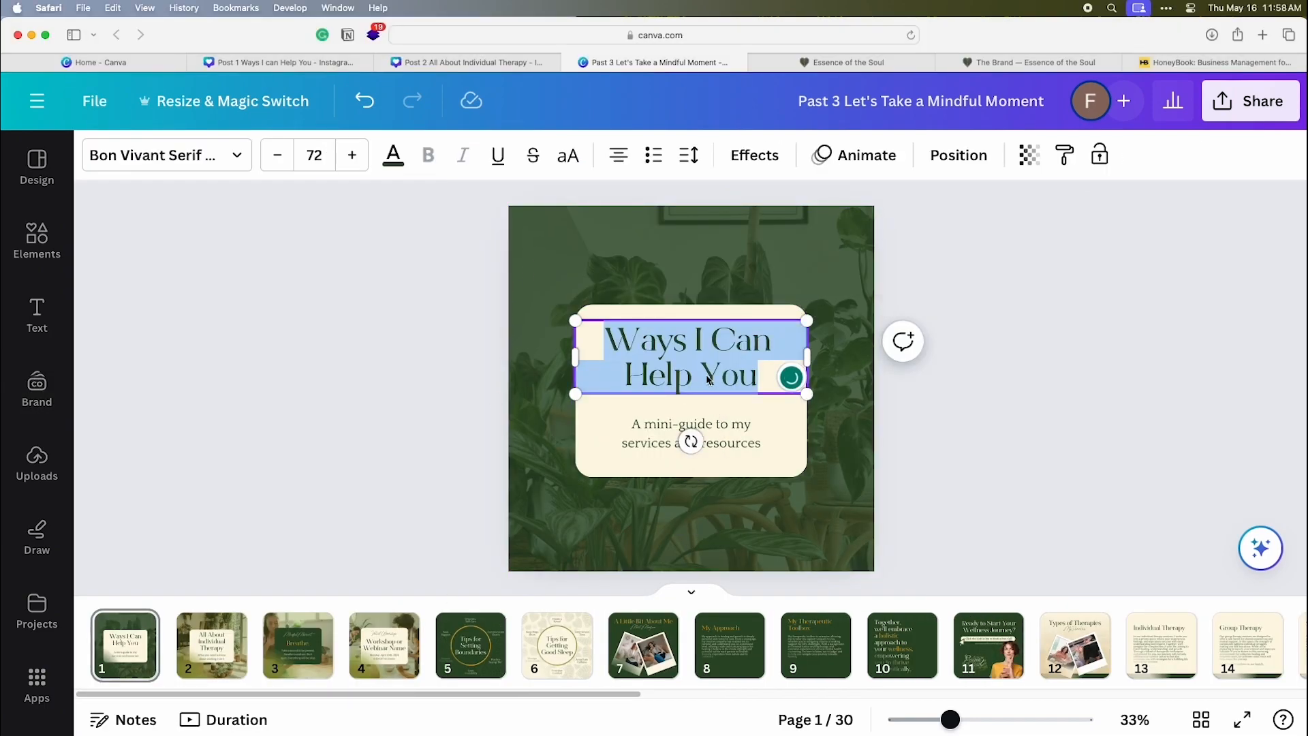
type("Let’s Take a Mindful Moment")
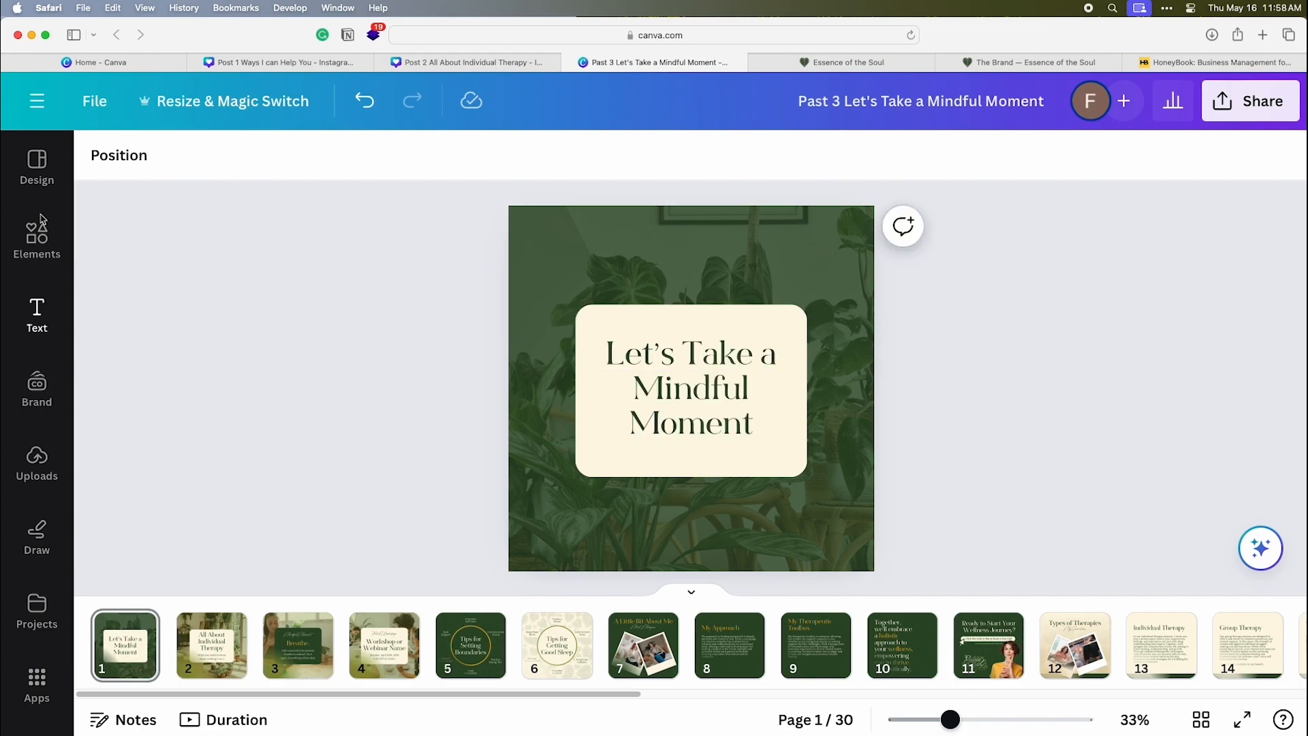
Step: Search the photo elements for "mindful" and replace the cover's plant background with the photo of smooth stones
left_click(37, 242)
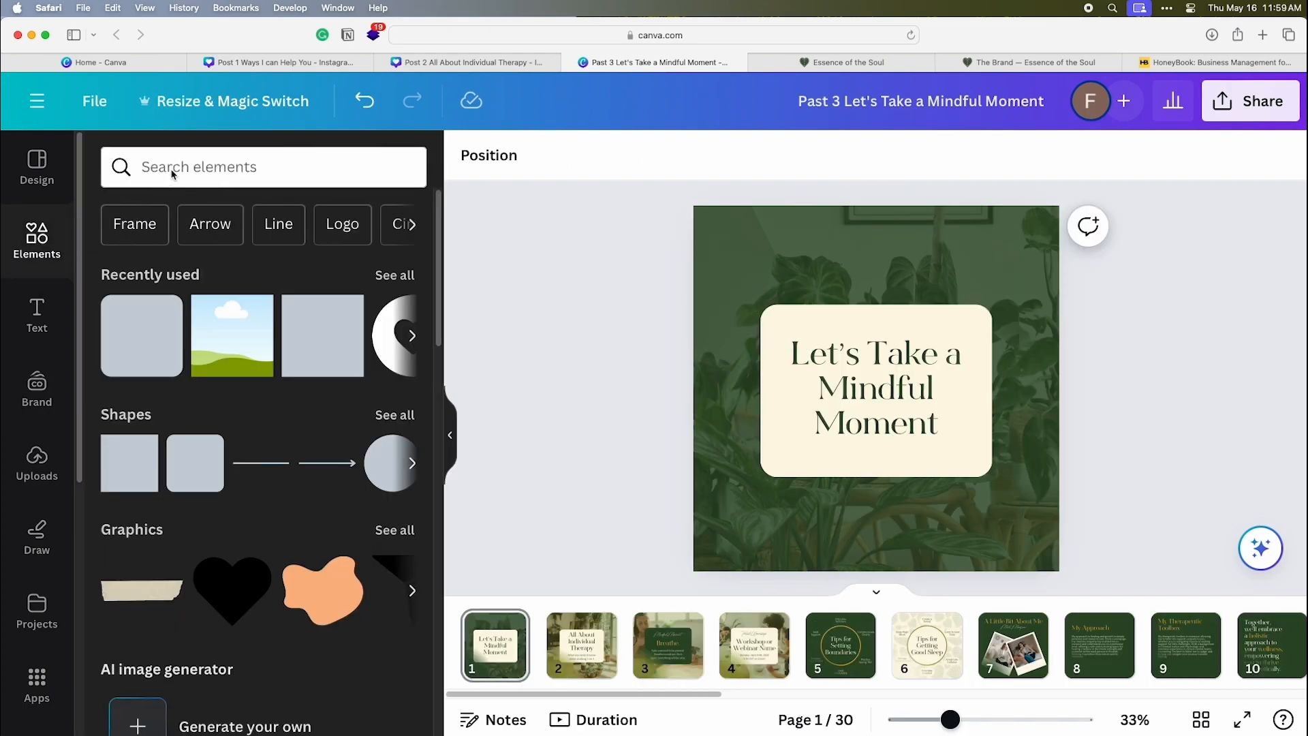
left_click(172, 170)
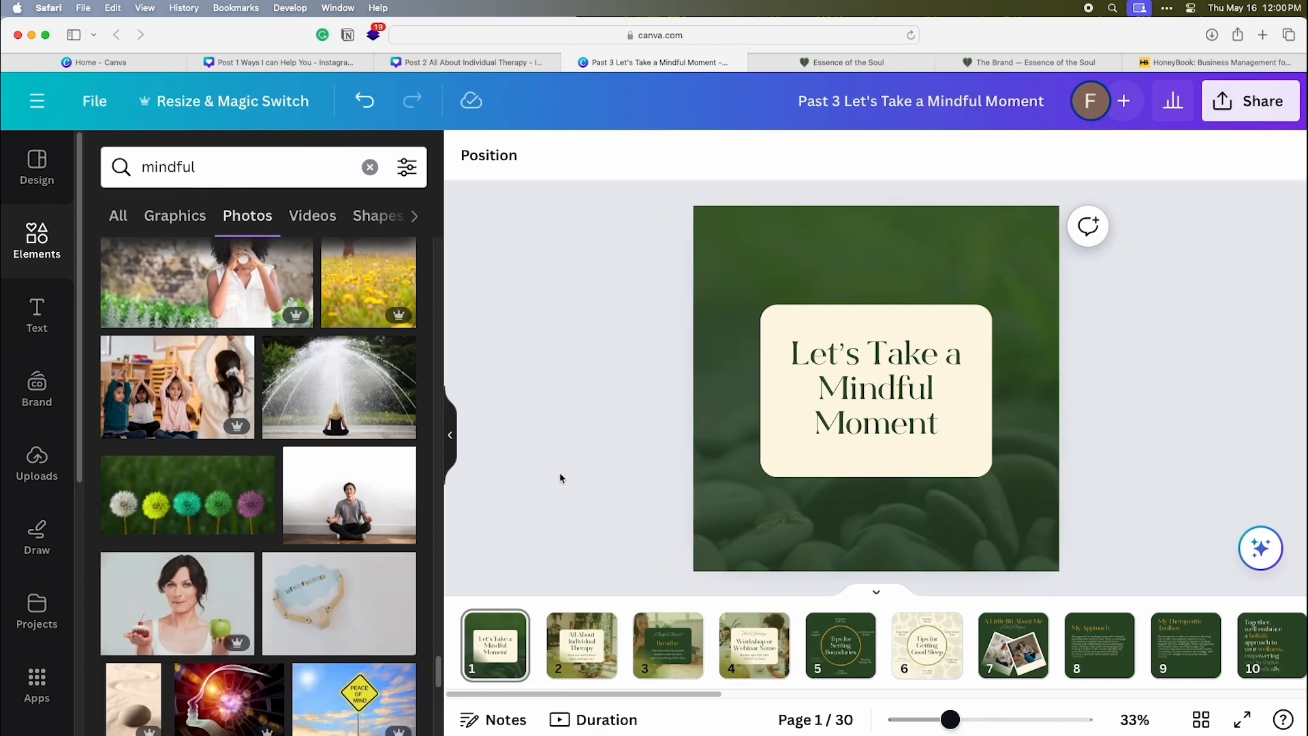
scroll(270, 536, "down", 2)
scroll(271, 537, "down", 5)
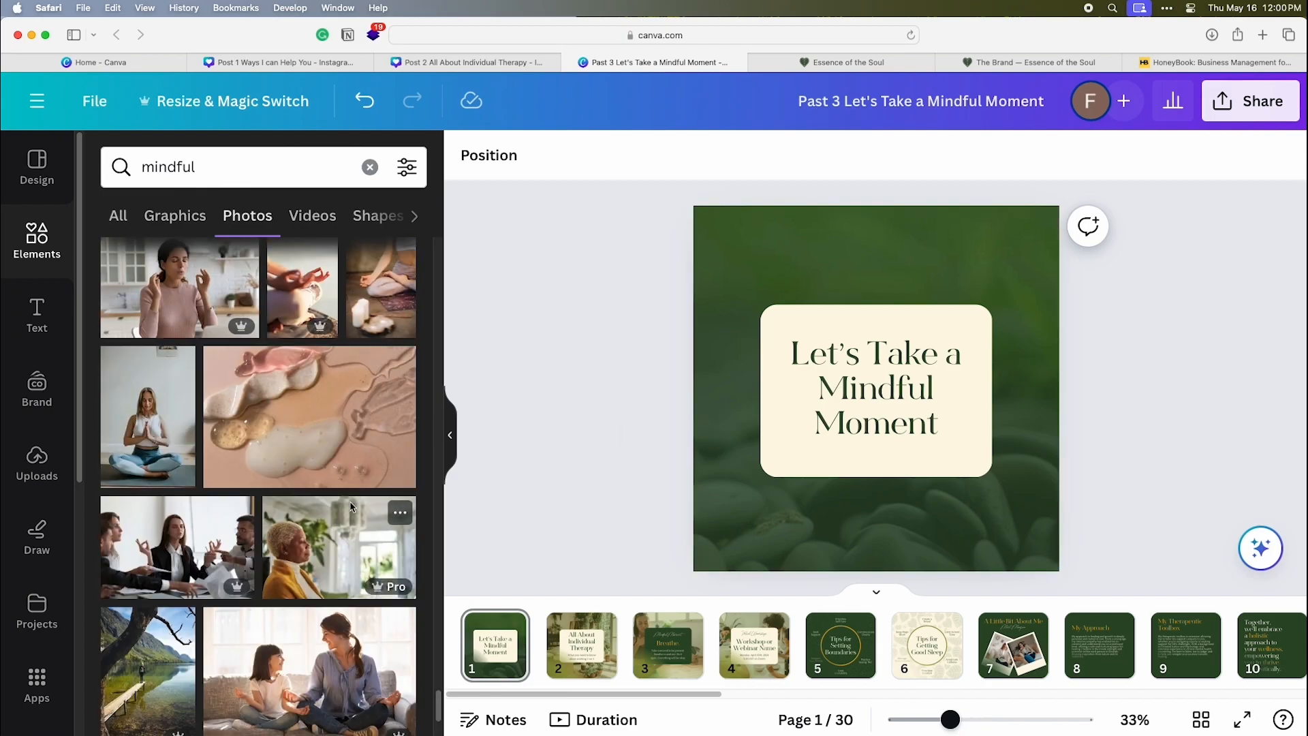
left_click(450, 435)
Step: Move the My Approach text page behind the cover and build the Breathe In, Breathe Out and Do It Again pages from it
left_click_drag(1145, 644, 208, 651)
key("super+z")
key("super+z")
key("super+z")
key("super+z")
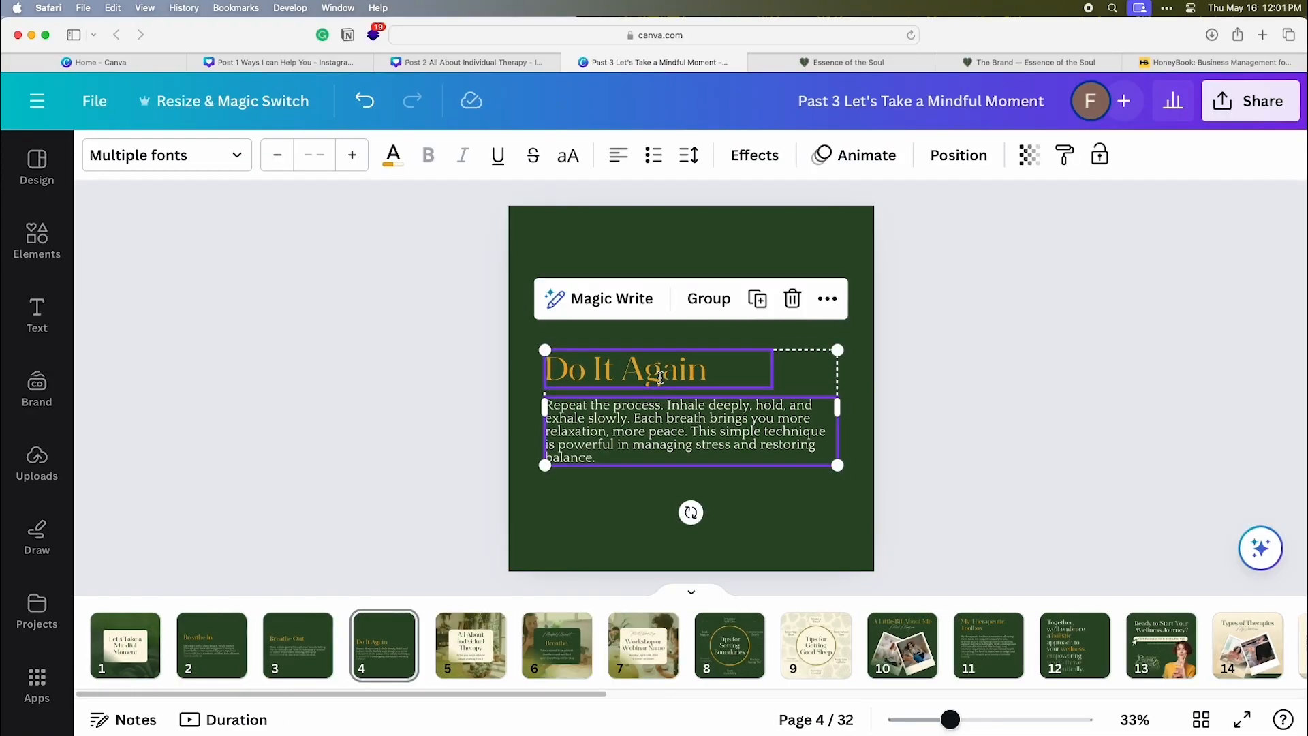
left_click(590, 515)
left_click_drag(385, 654, 430, 657)
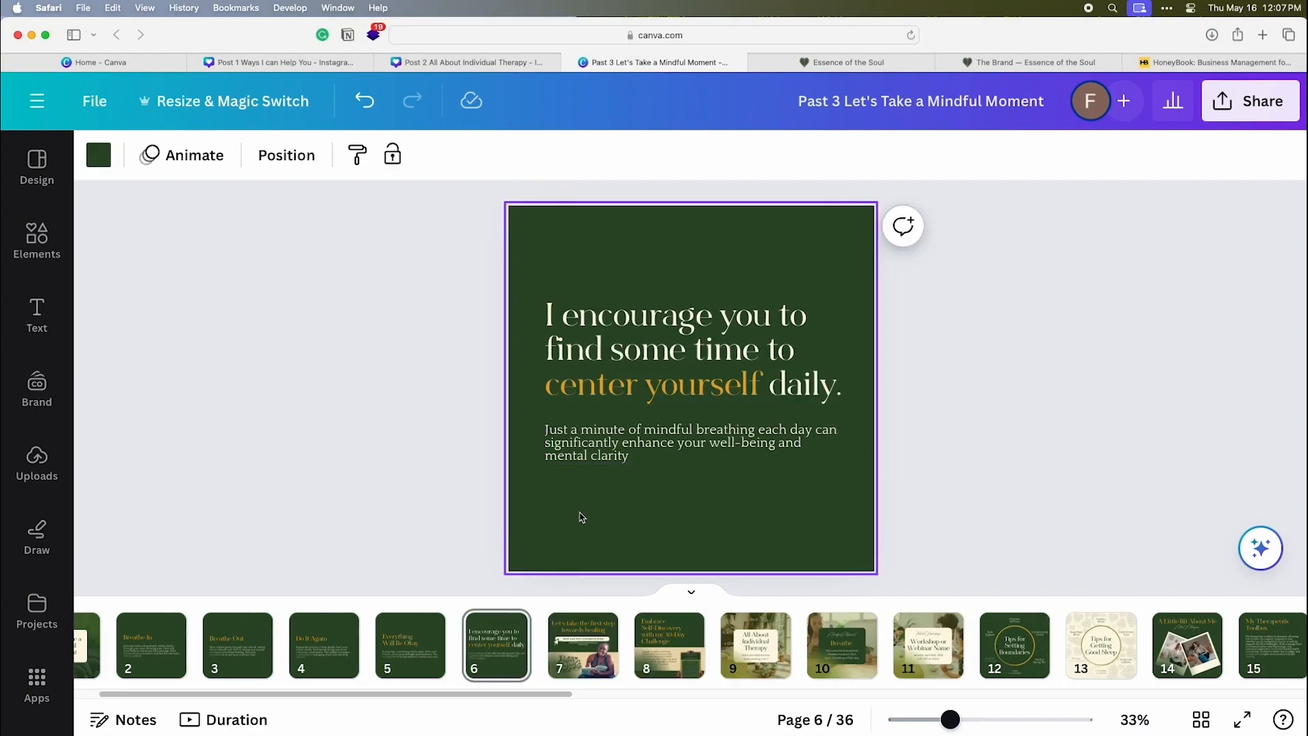
Step: Move the heading and paragraph on the "center yourself" page slightly down to centre them vertically
key("super+a")
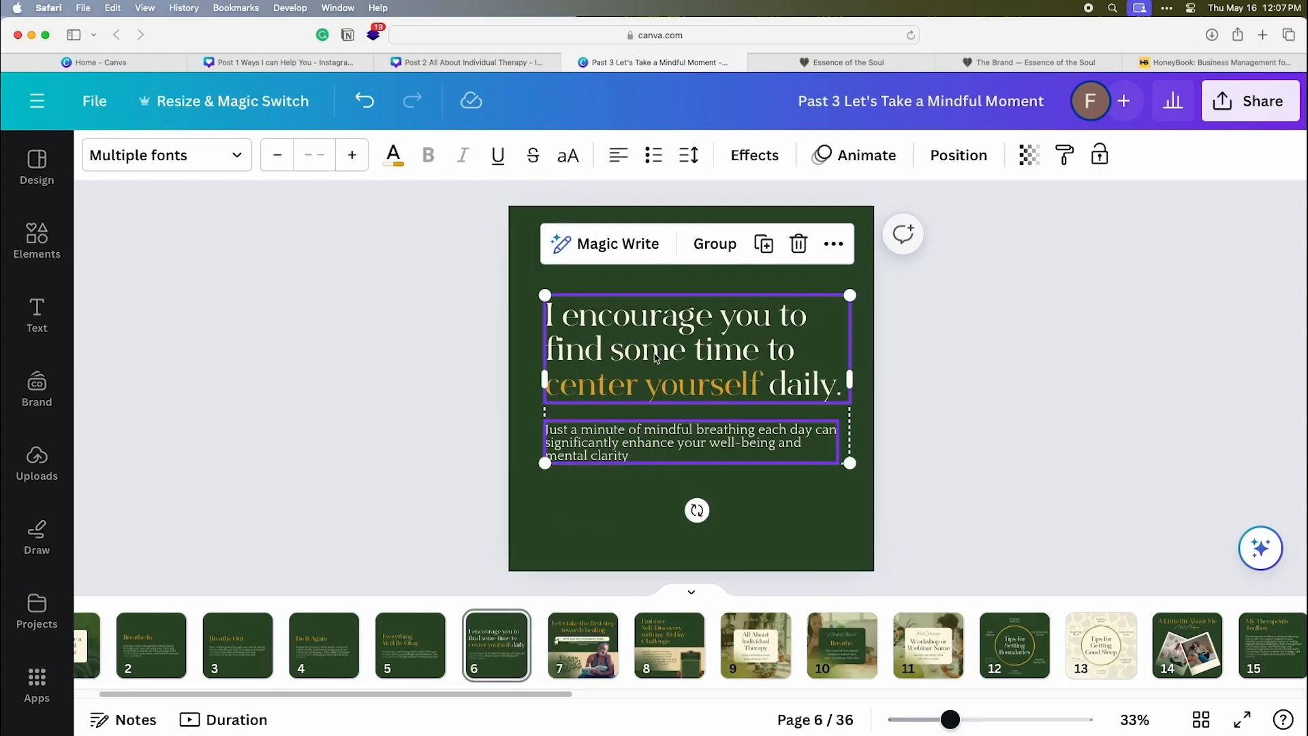
key("shift+Down")
left_click(565, 523)
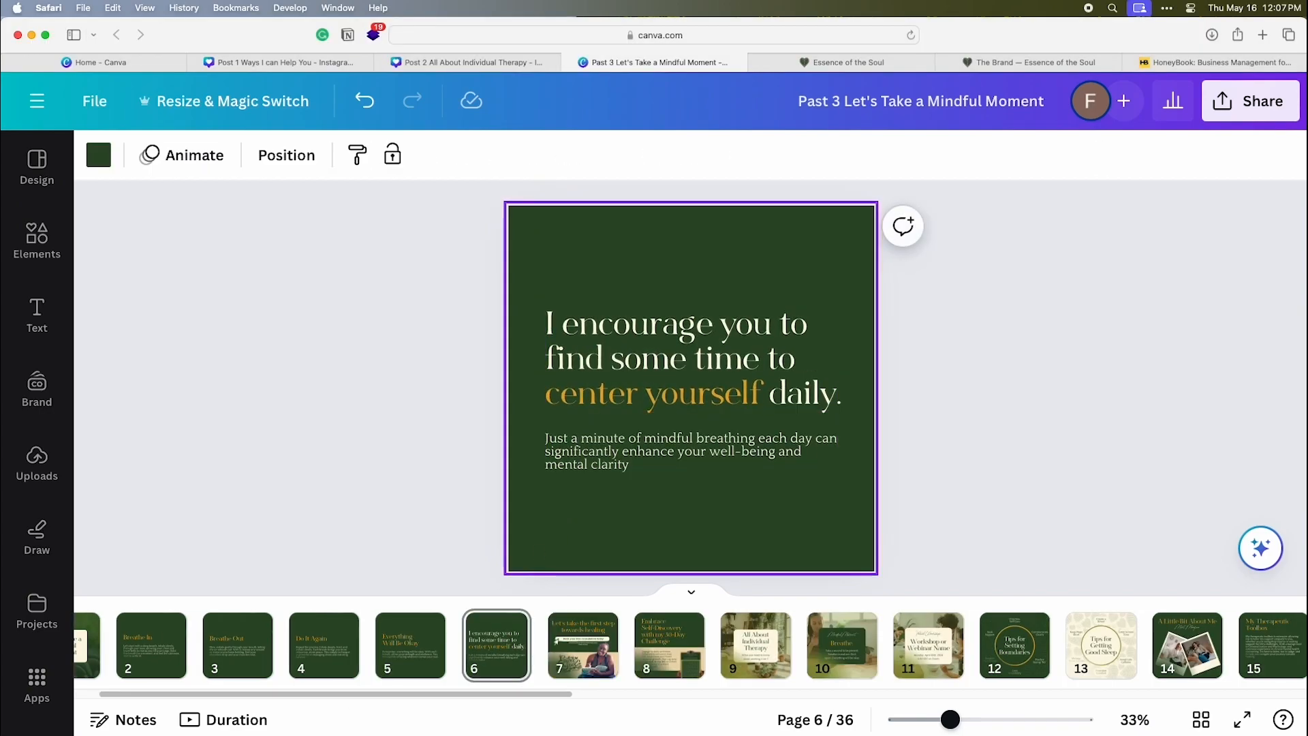
Step: Check the free consultation and 30-Day Challenge closing pages, and delete all leftover template pages behind them
left_click(588, 647)
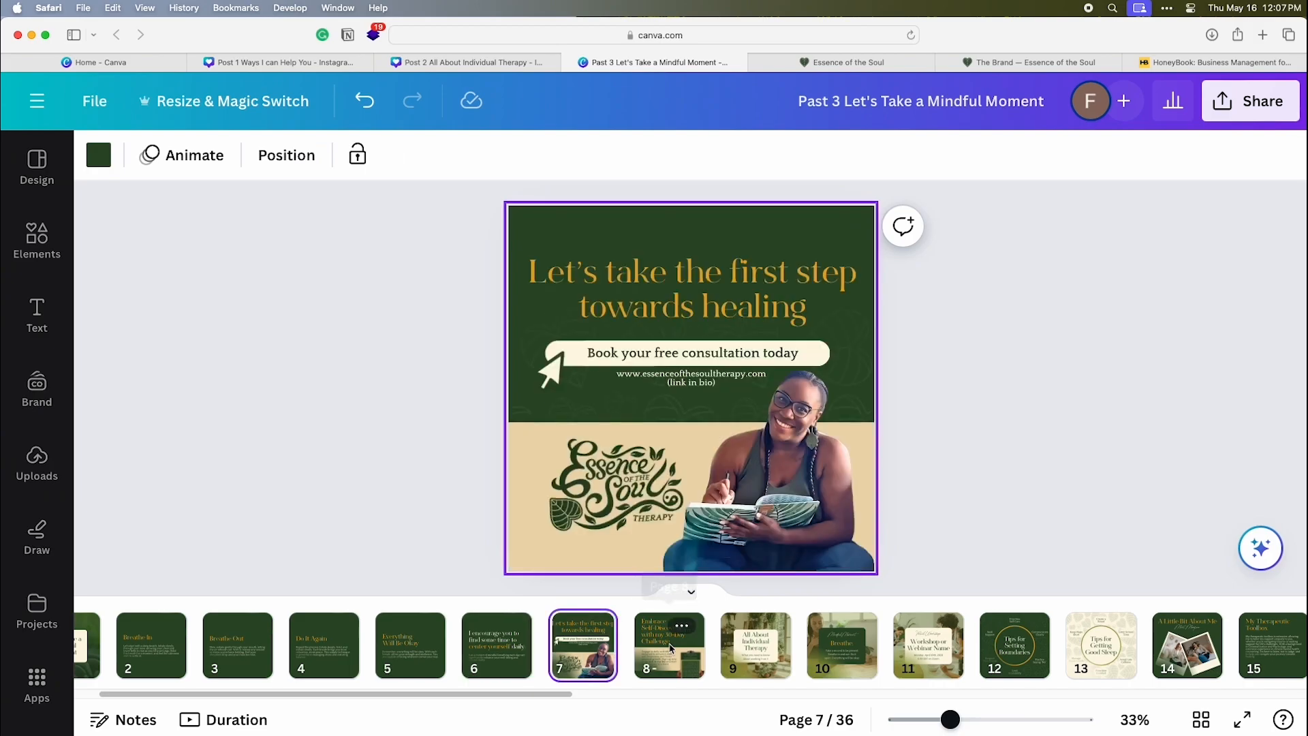
left_click(672, 648)
left_click(598, 661)
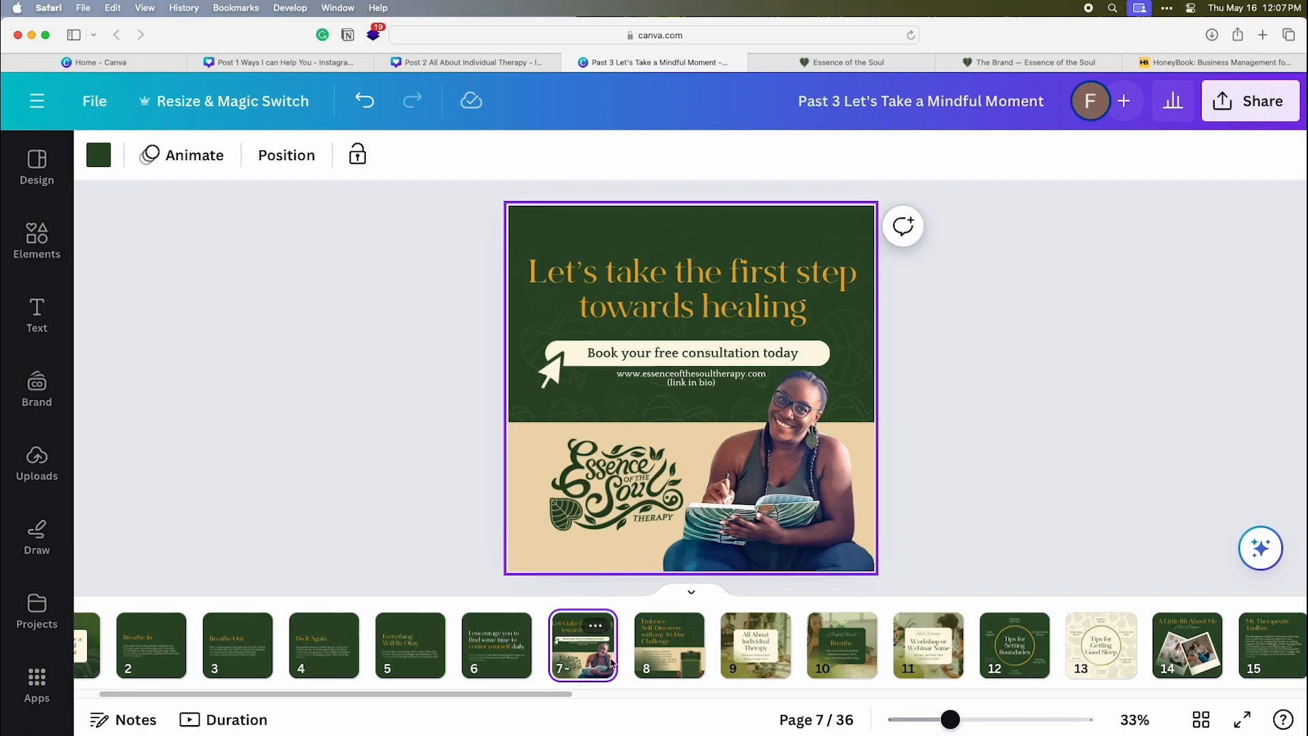
left_click(699, 660)
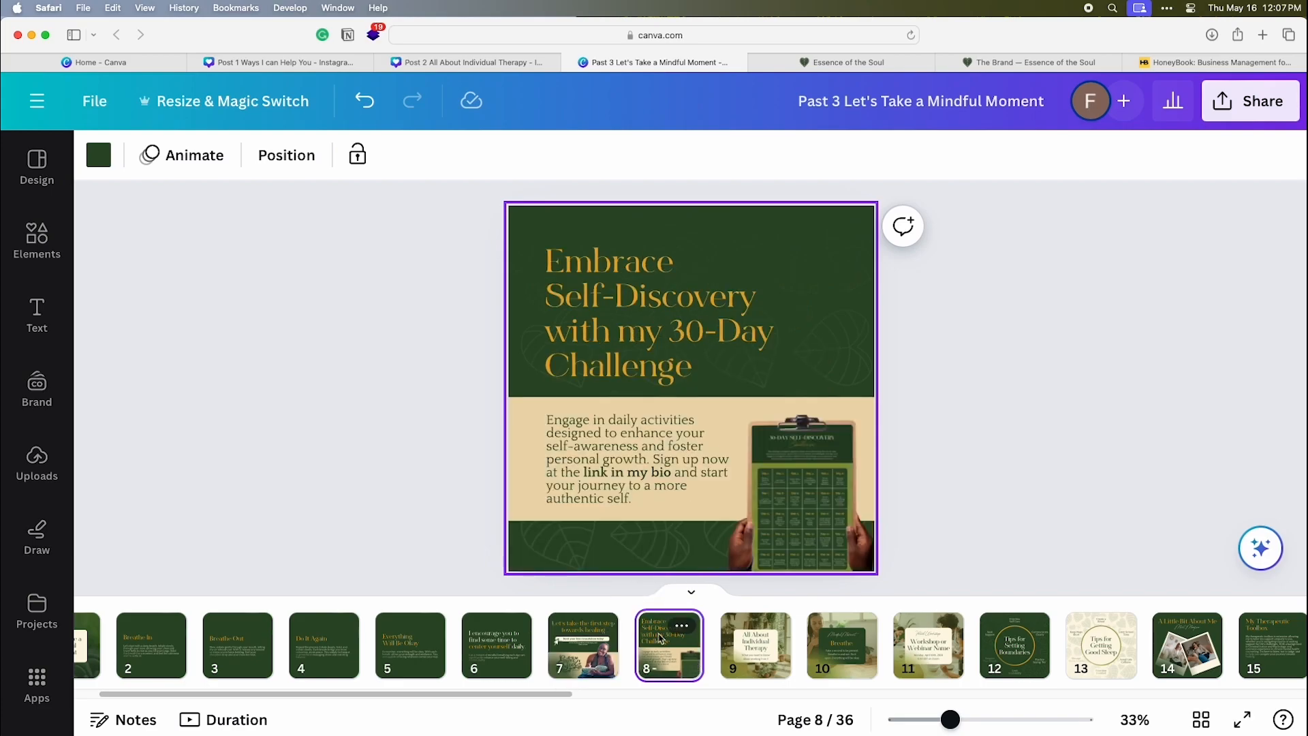
left_click(441, 421)
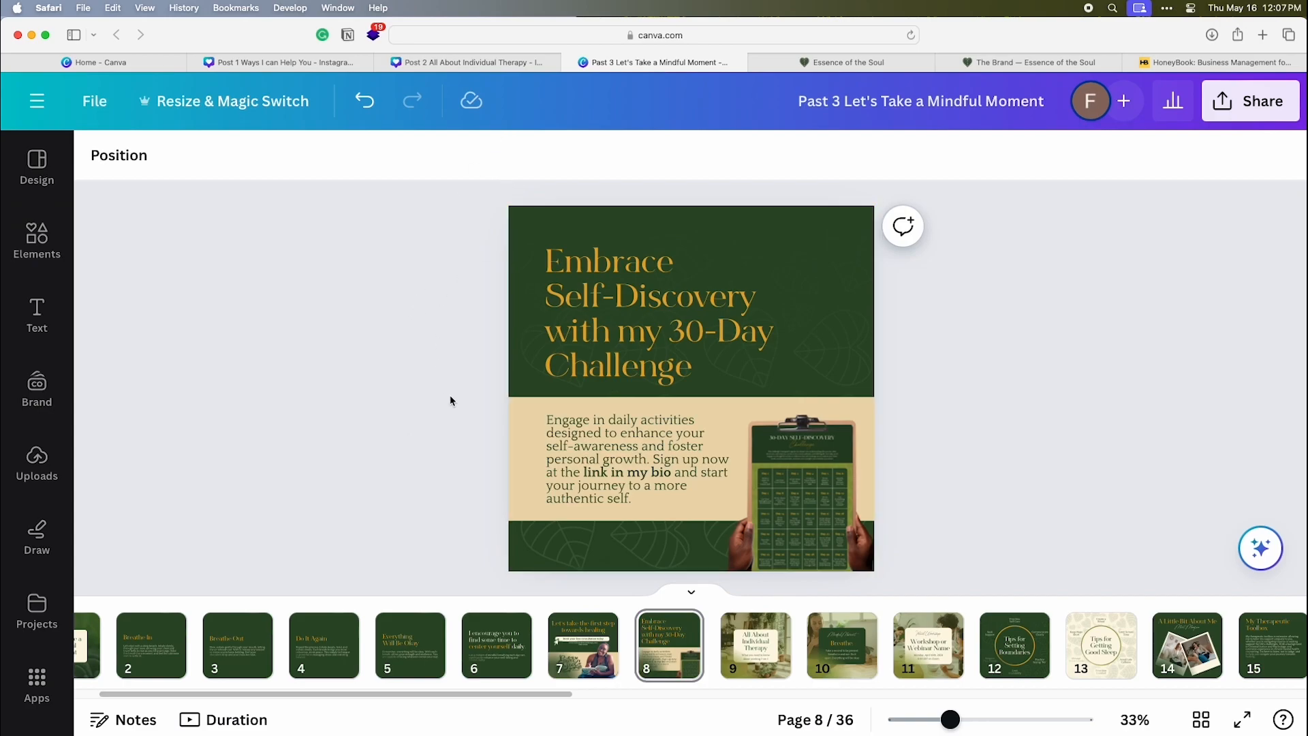
left_click(726, 670)
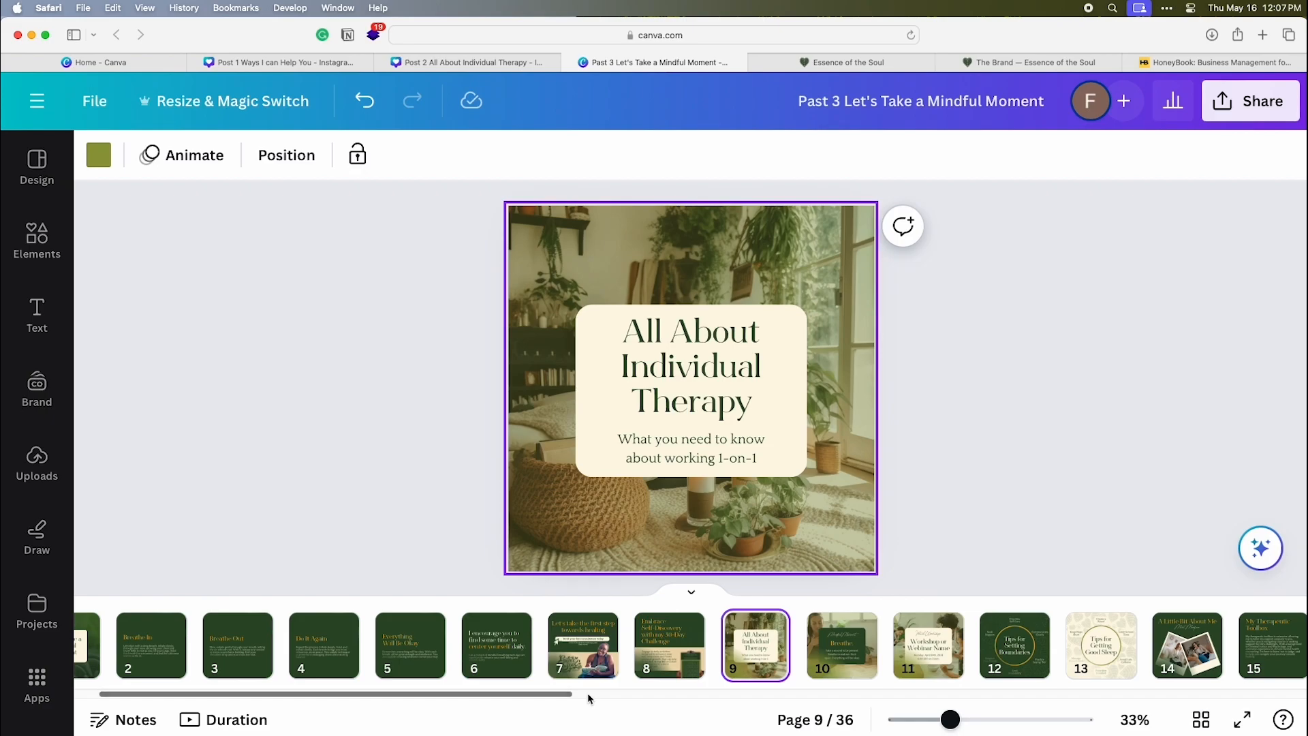
left_click_drag(566, 697, 1298, 695)
left_click(1183, 658, "shift")
key("Delete")
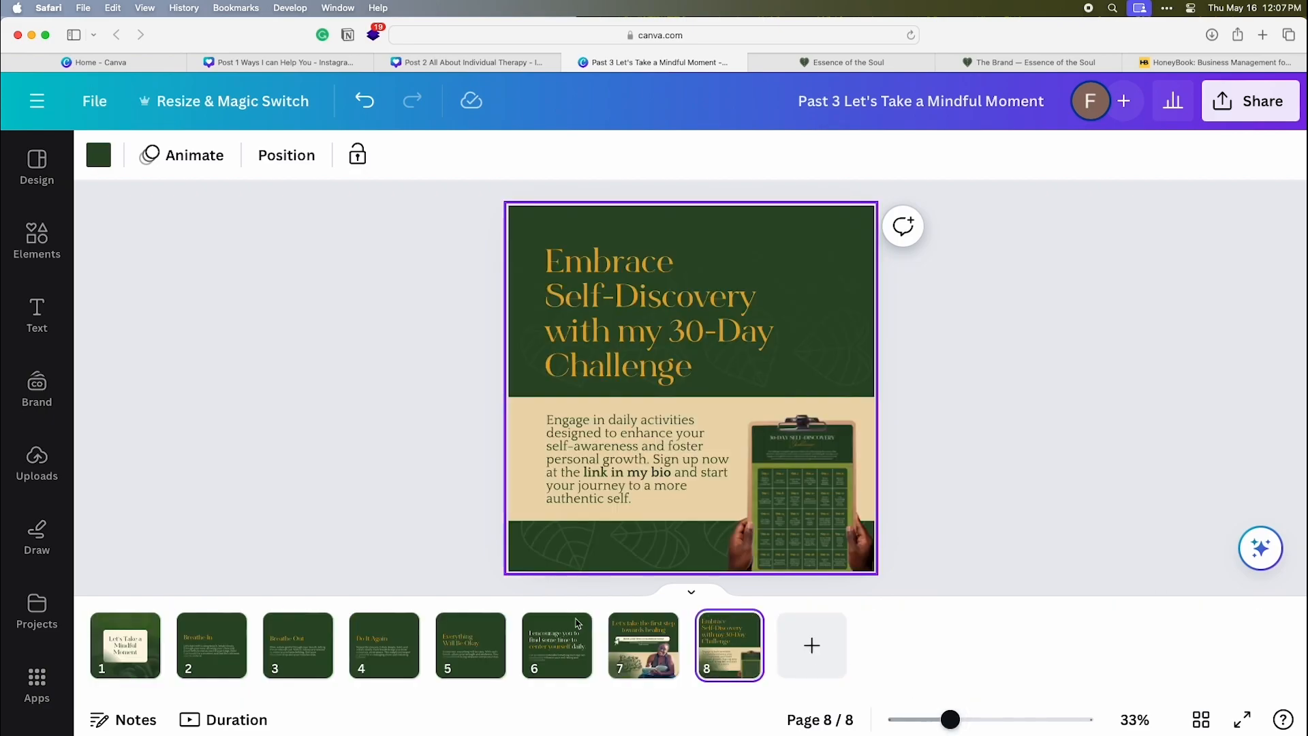
Step: Review the Mindful Moment carousel page by page from the cover to the 30-Day Challenge page
left_click(100, 675)
key("Right")
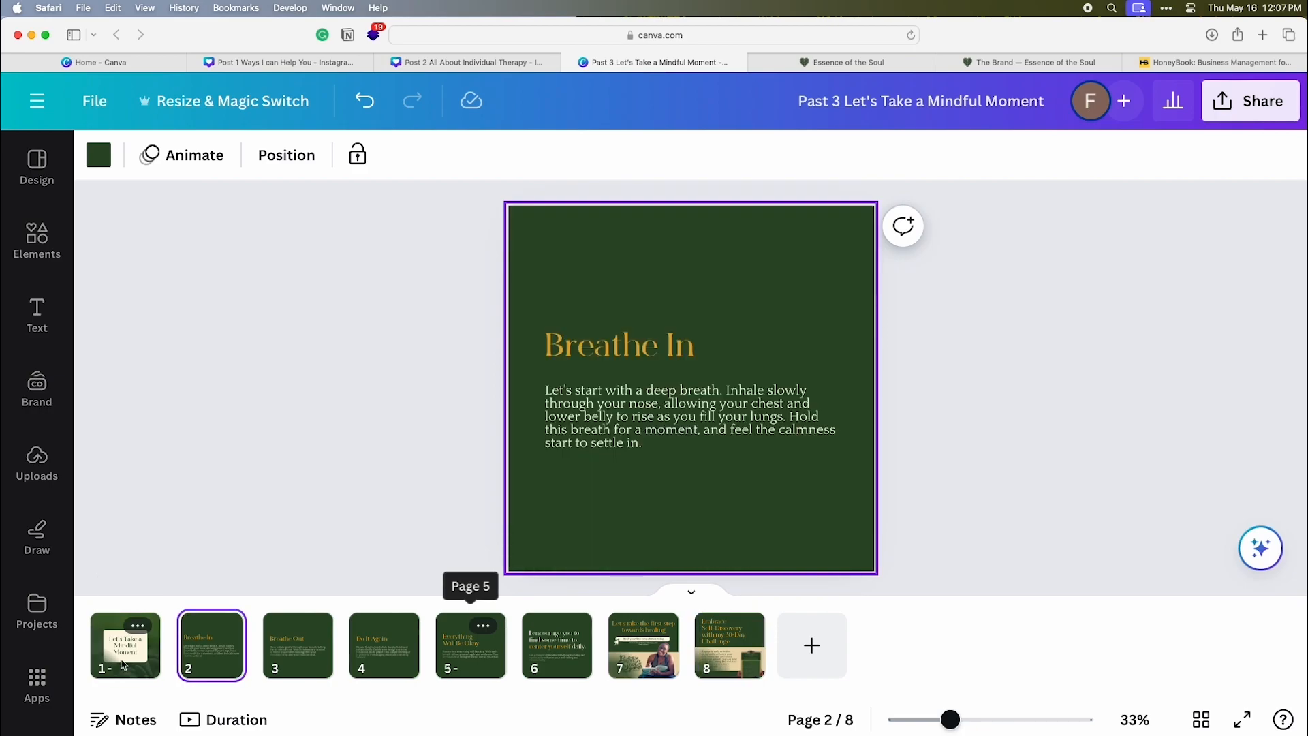
key("Right")
key("Right")
key("Right")
key("Right")
key("Right")
key("Right")
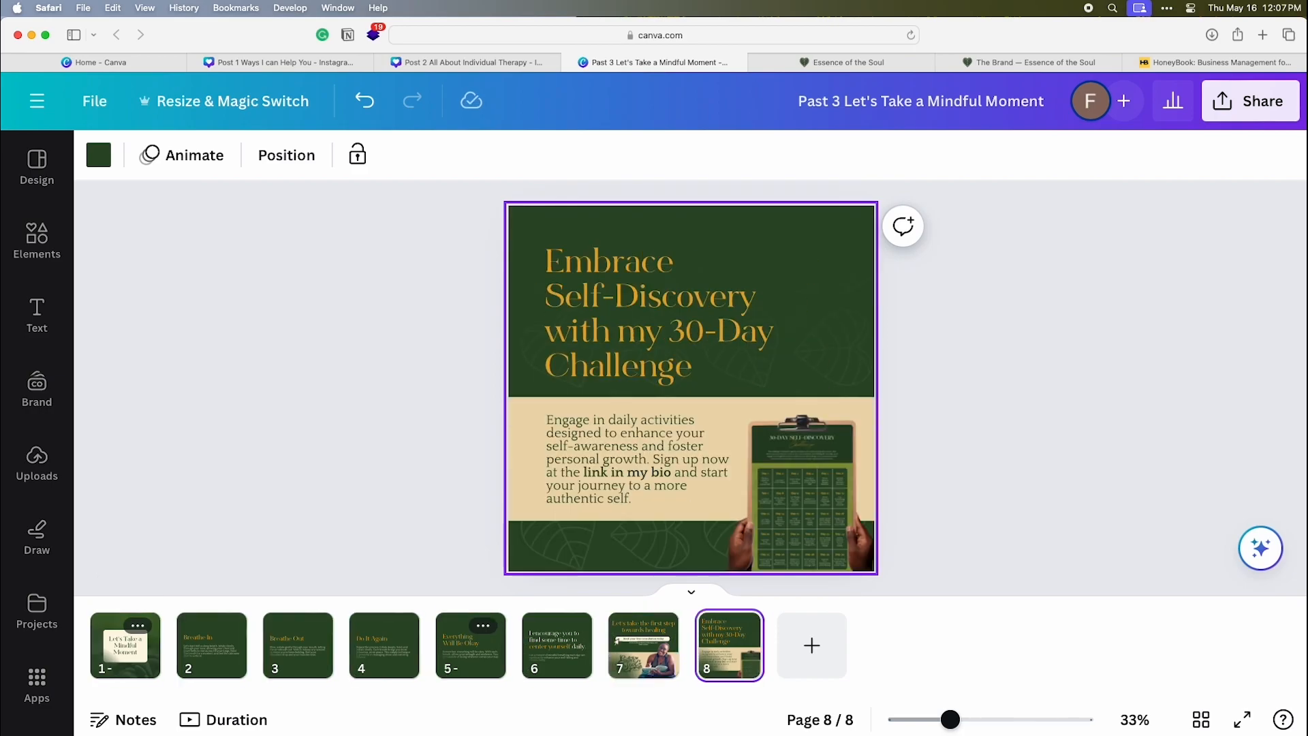
left_click(159, 660)
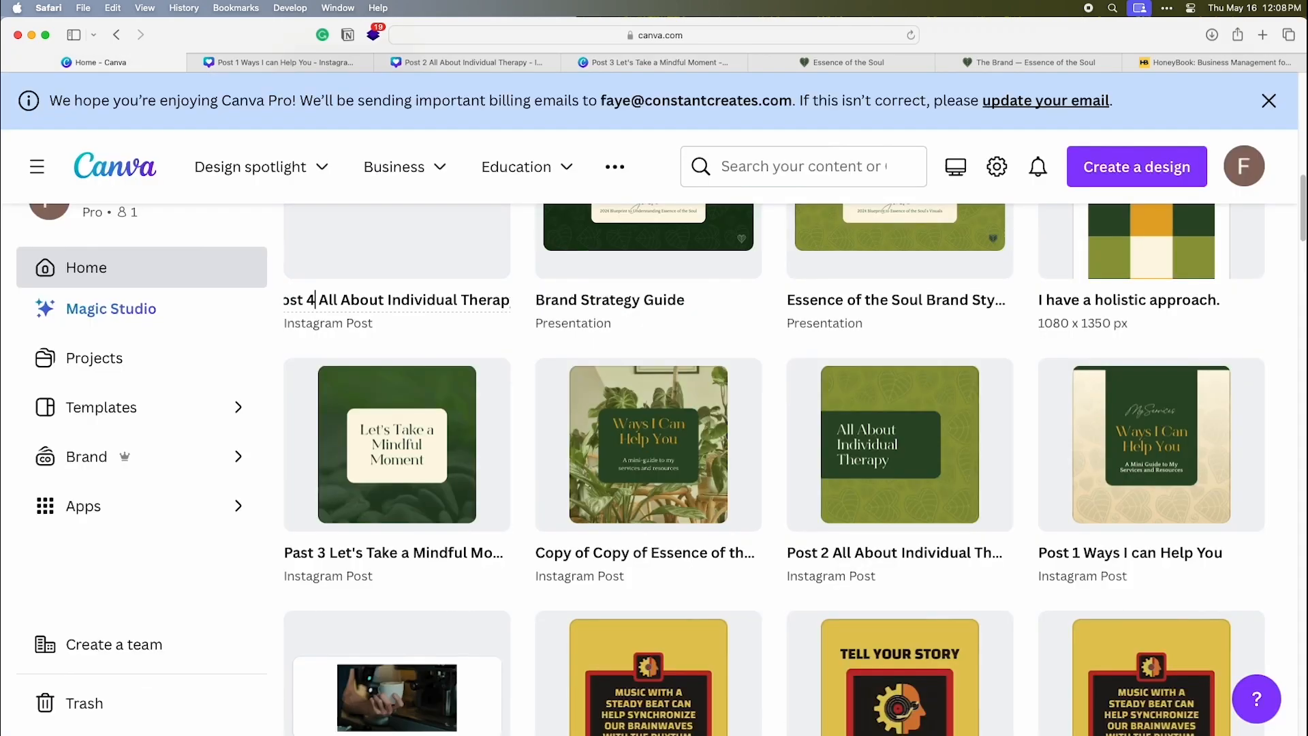
Step: Rename the copied design on the Canva home page as "Post 4 Tips for Setting Boundaries" and open it
left_click_drag(319, 301, 469, 345)
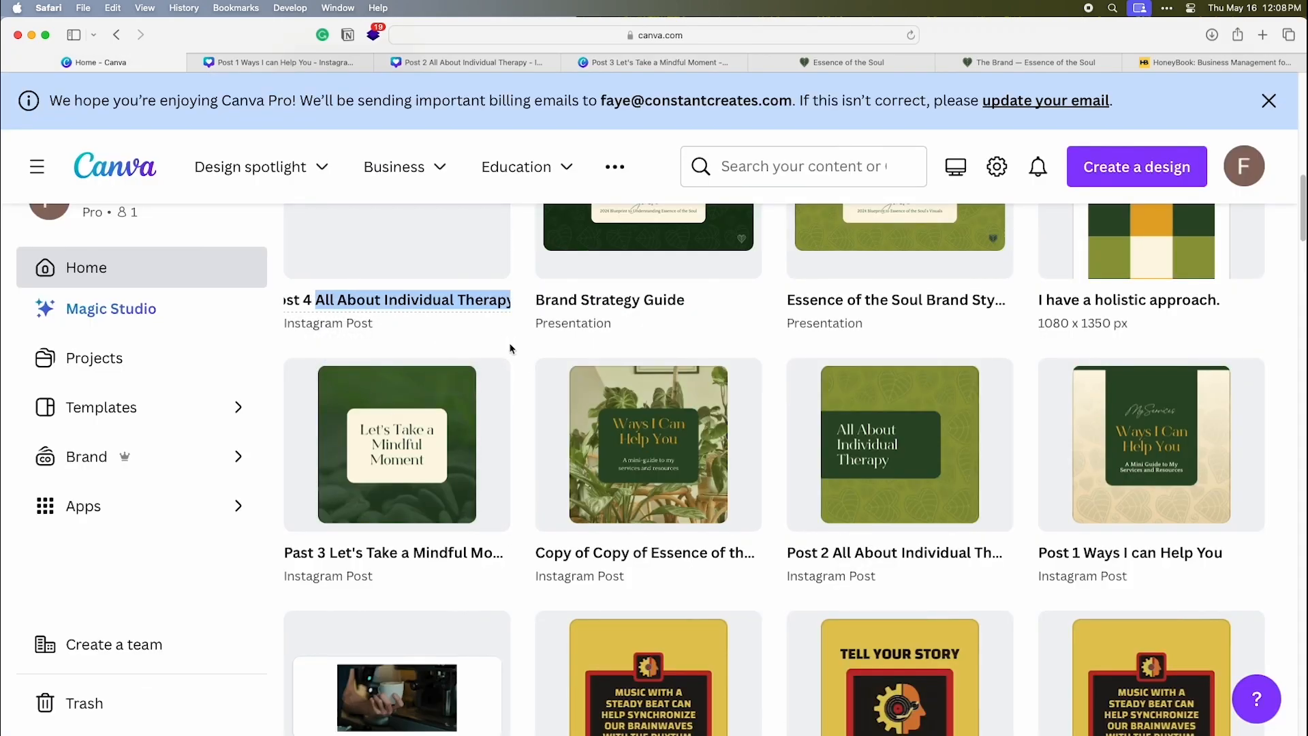
type("Tips for Setting Bound...")
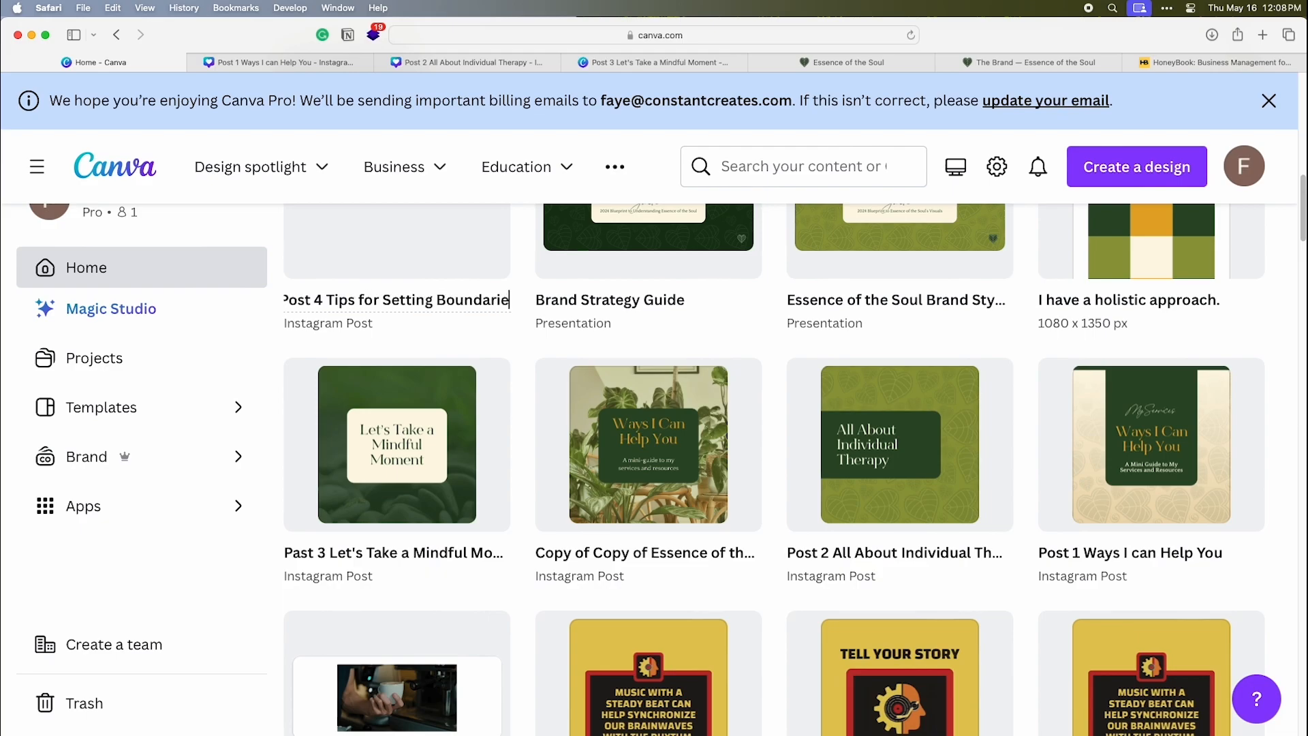
left_click(503, 238)
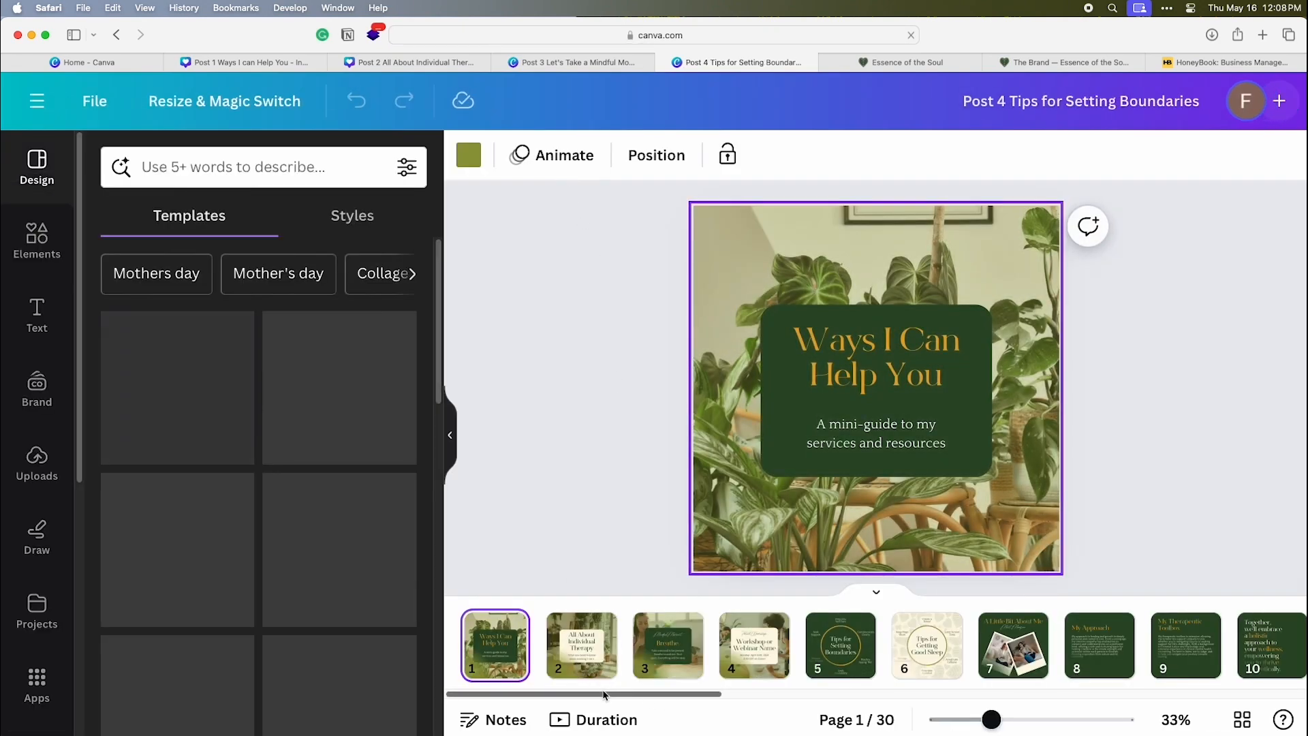
Step: Delete the four template pages before the Tips for Setting Boundaries cover and the two pages right behind it
left_click(742, 661, "shift")
key("Delete")
left_click(583, 648)
left_click(668, 644, "shift")
key("Delete")
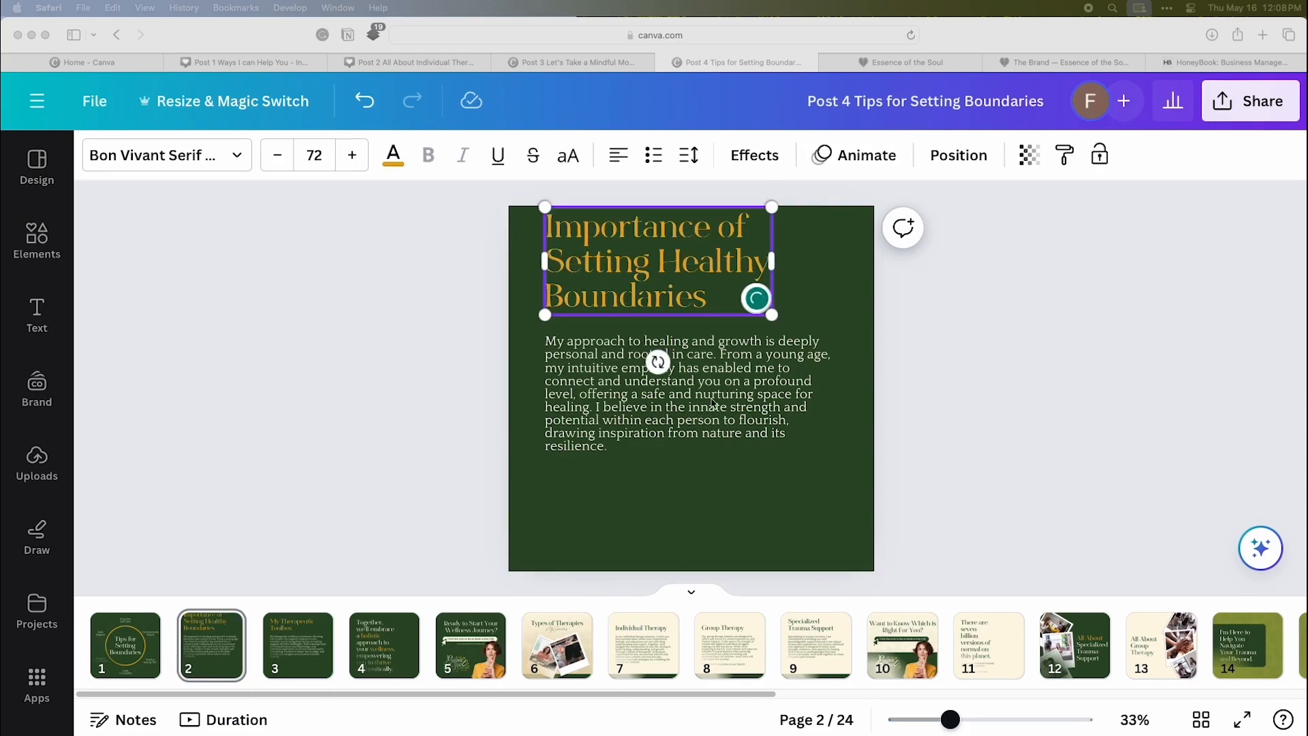
Step: Replace page 2's paragraph with the copy starting "Setting healthy boundaries is crucial for your well-being" and move the page's text down to centre it
double_click(710, 398)
type("Setting healthy boundaries is crucial for your well-being and for maintaining respectful, fulfilling relationships. It's about understanding and communicating your needs, limits, and desires effectively.")
left_click(535, 423)
key("super+a")
left_click_drag(709, 282, 709, 366)
Step: Duplicate page 2 to build the limits, communication, pushbacks and role of therapy pages, and move the last one's text slightly down
left_click(239, 655)
key("super+d")
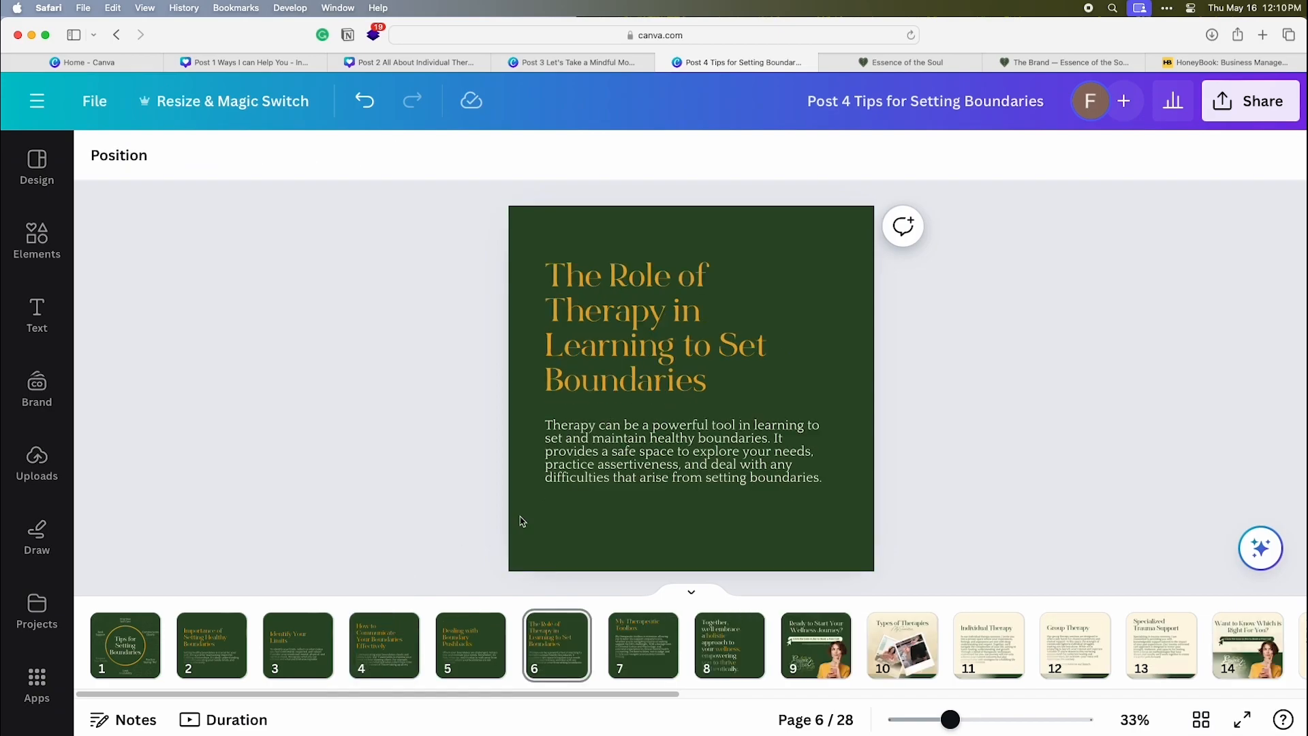
key("super+a")
left_click_drag(678, 349, 678, 362)
left_click(567, 652)
key("super+d")
key("Delete")
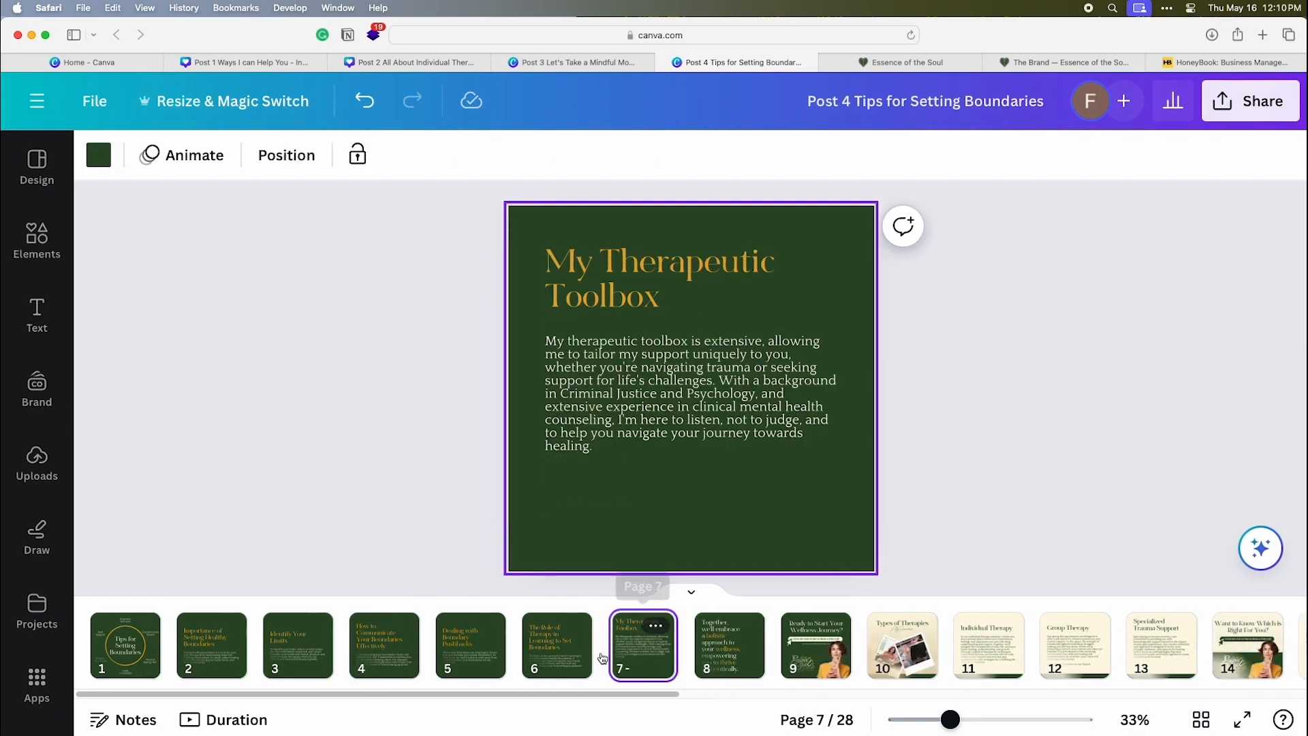
Step: Copy the consultation and 30-Day Challenge pages from Post 3 behind page 6 of Post 4, and place a copy of the "Together" page before them
left_click(565, 654)
left_click(571, 63)
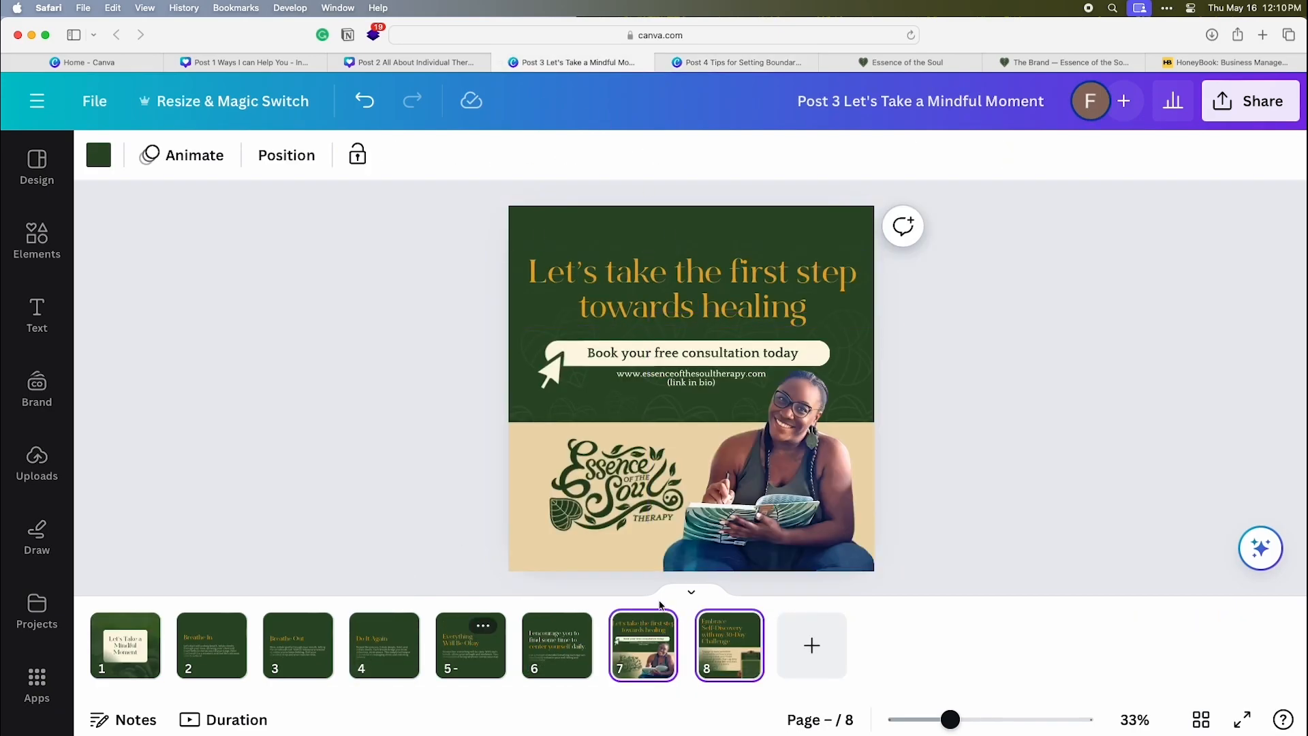
key("ctrl+Tab")
left_click(912, 658)
left_click_drag(912, 658, 666, 658)
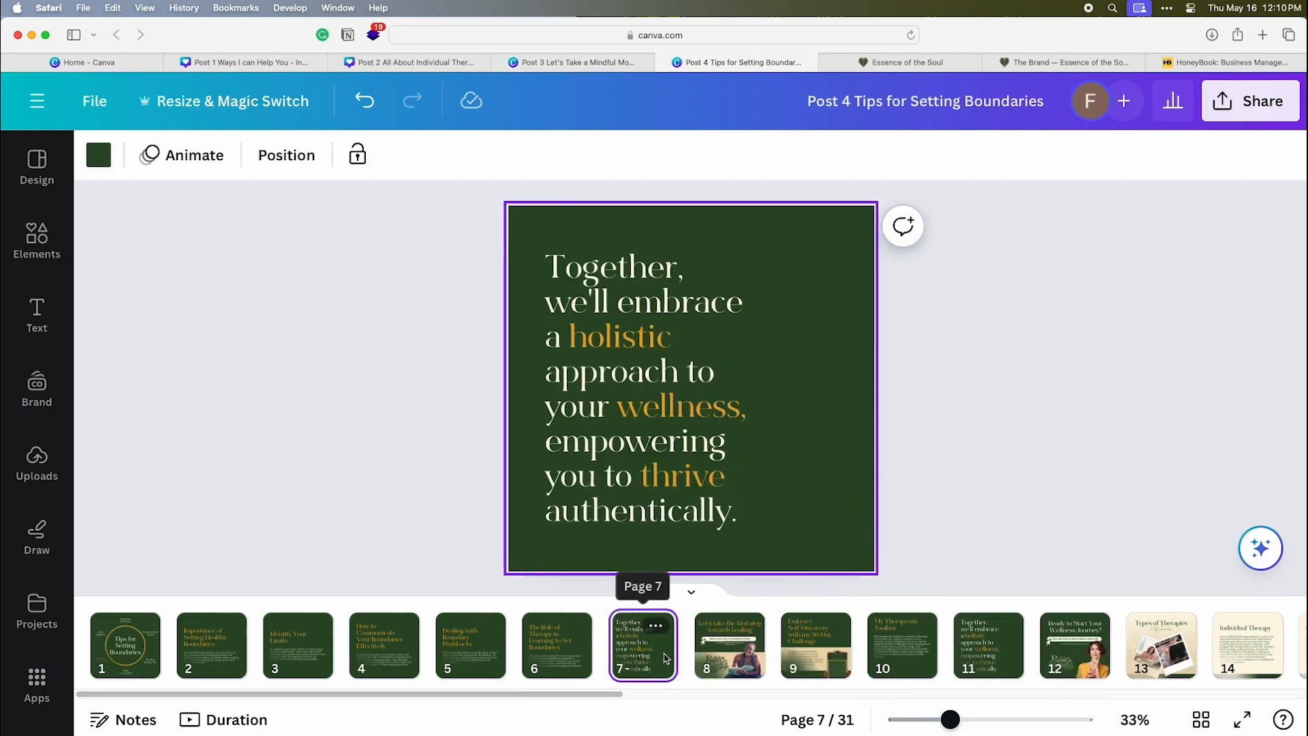
Step: Replace page 7's quote with "Is setting boundaries a challenge for you?" and colour the word "boundaries" gold
left_click(646, 348)
left_click(646, 347)
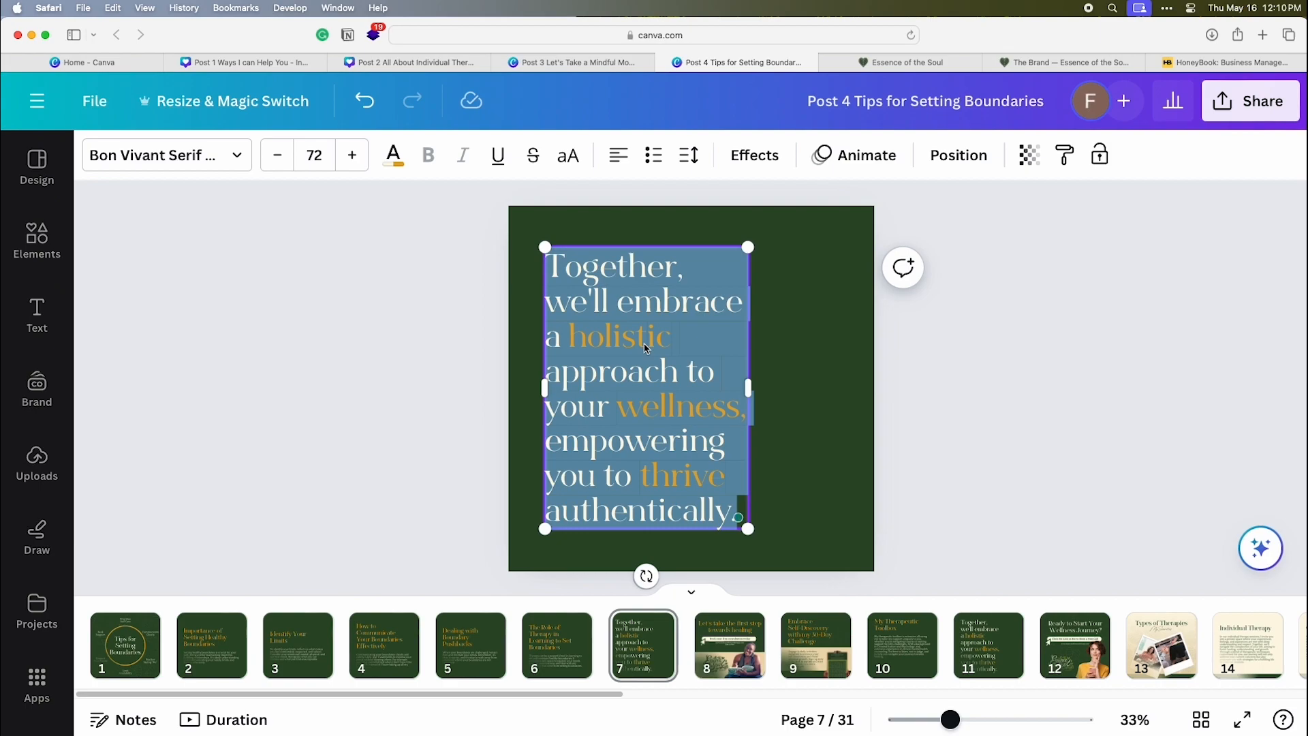
key("BackSpace")
type("Is sett")
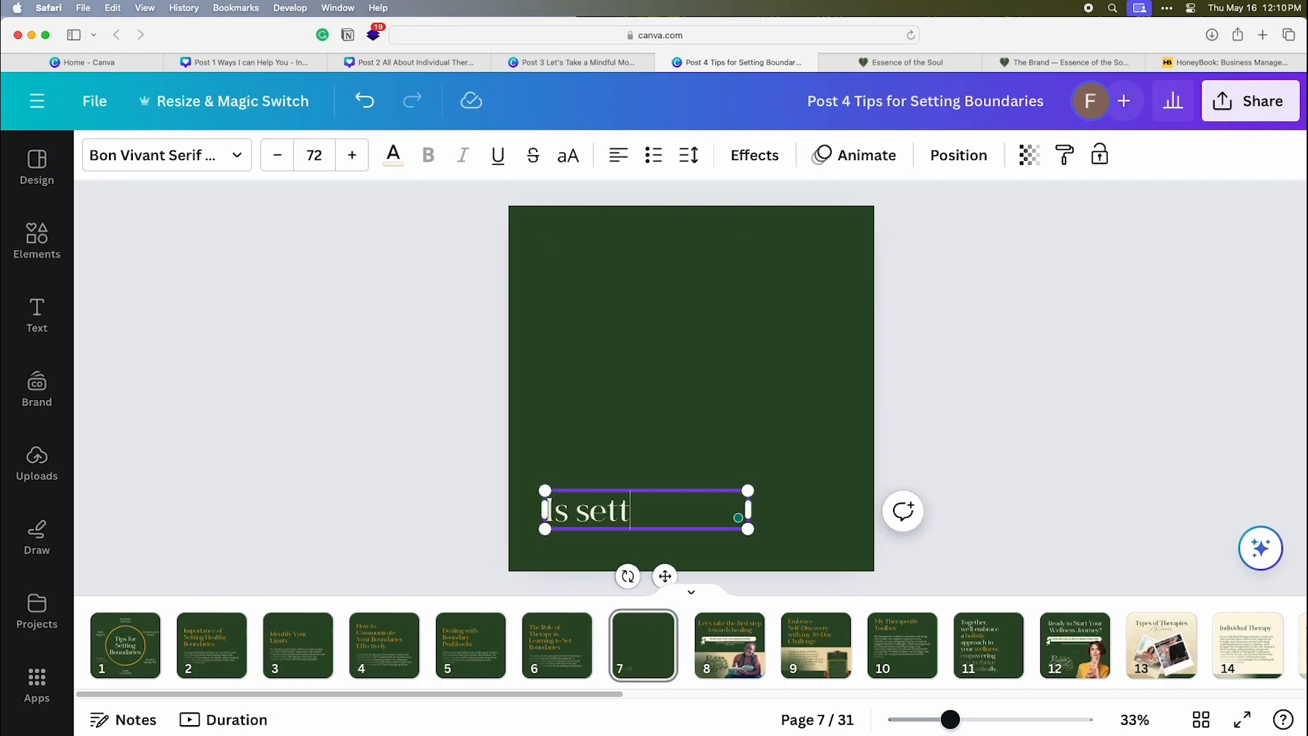
type("ing boundaries a challenge for you?")
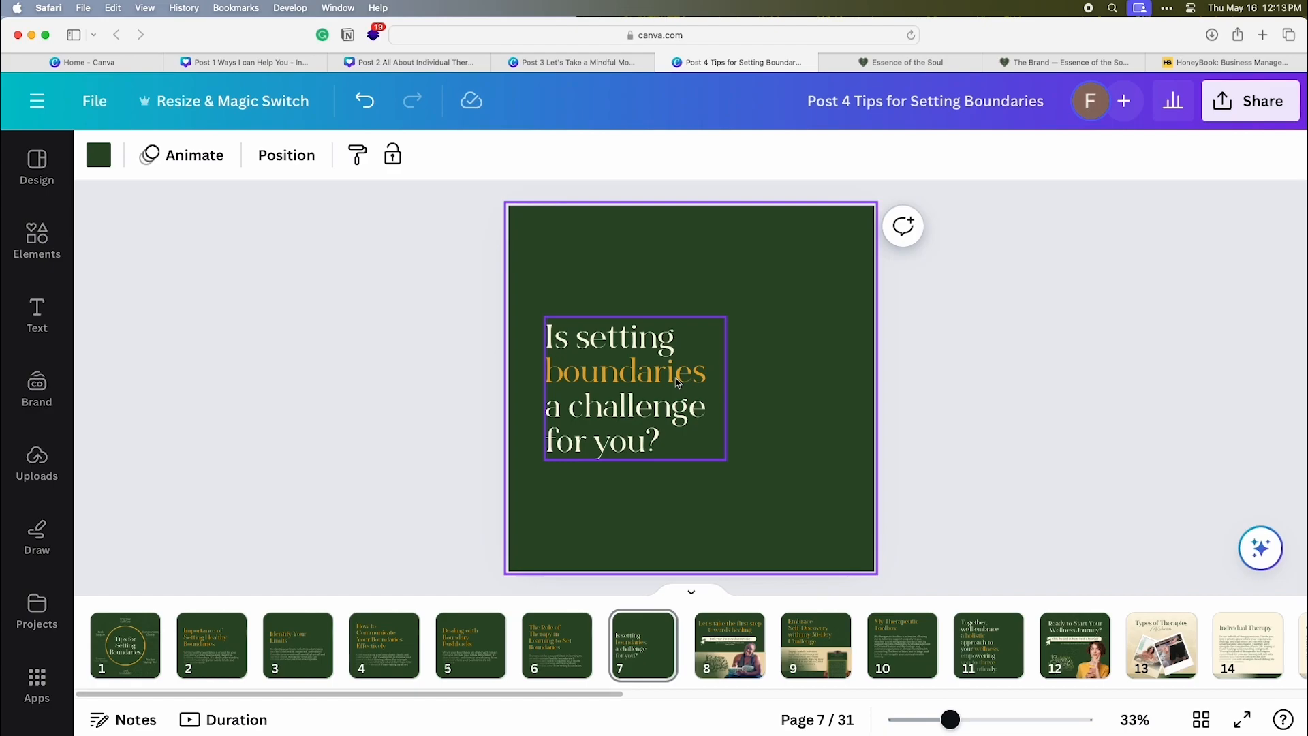
double_click(678, 382)
left_click(806, 375)
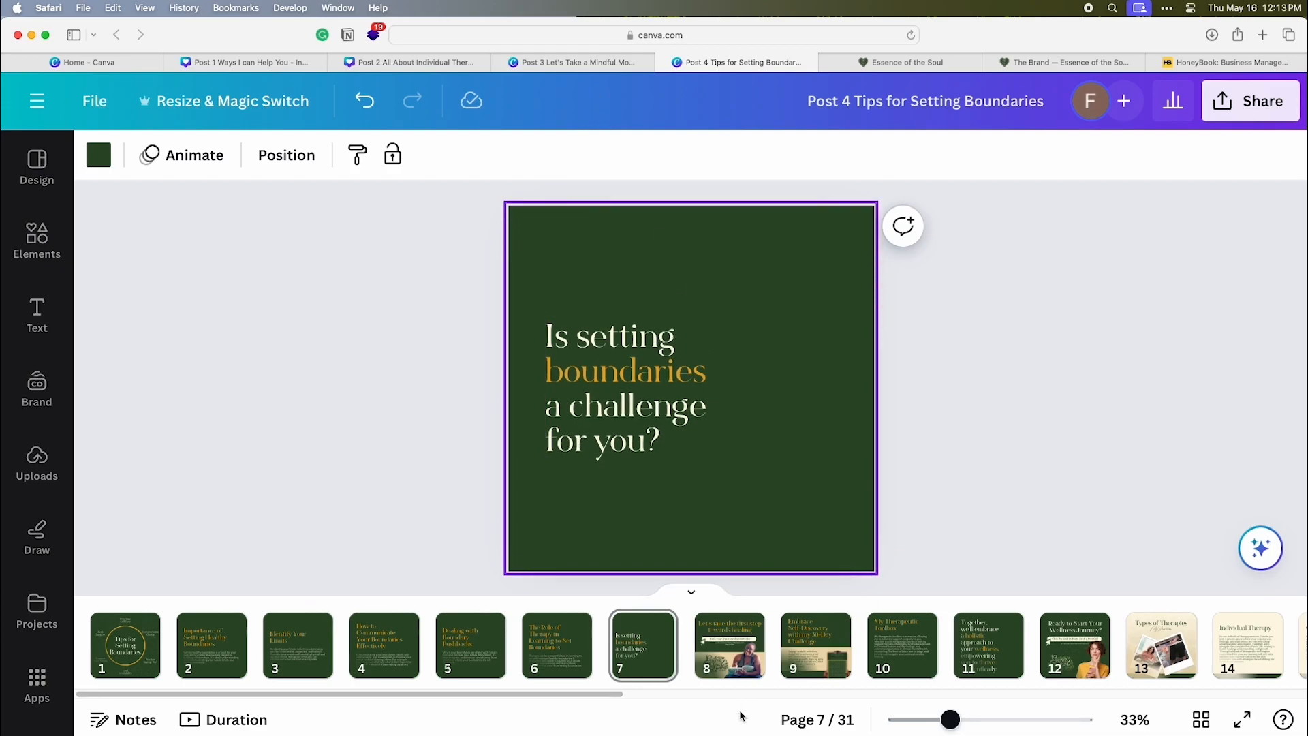
Step: Check how the consultation and 30-Day Challenge pages follow the question page in Post 4
left_click(742, 655)
left_click(818, 658)
left_click(741, 663)
left_click(642, 665)
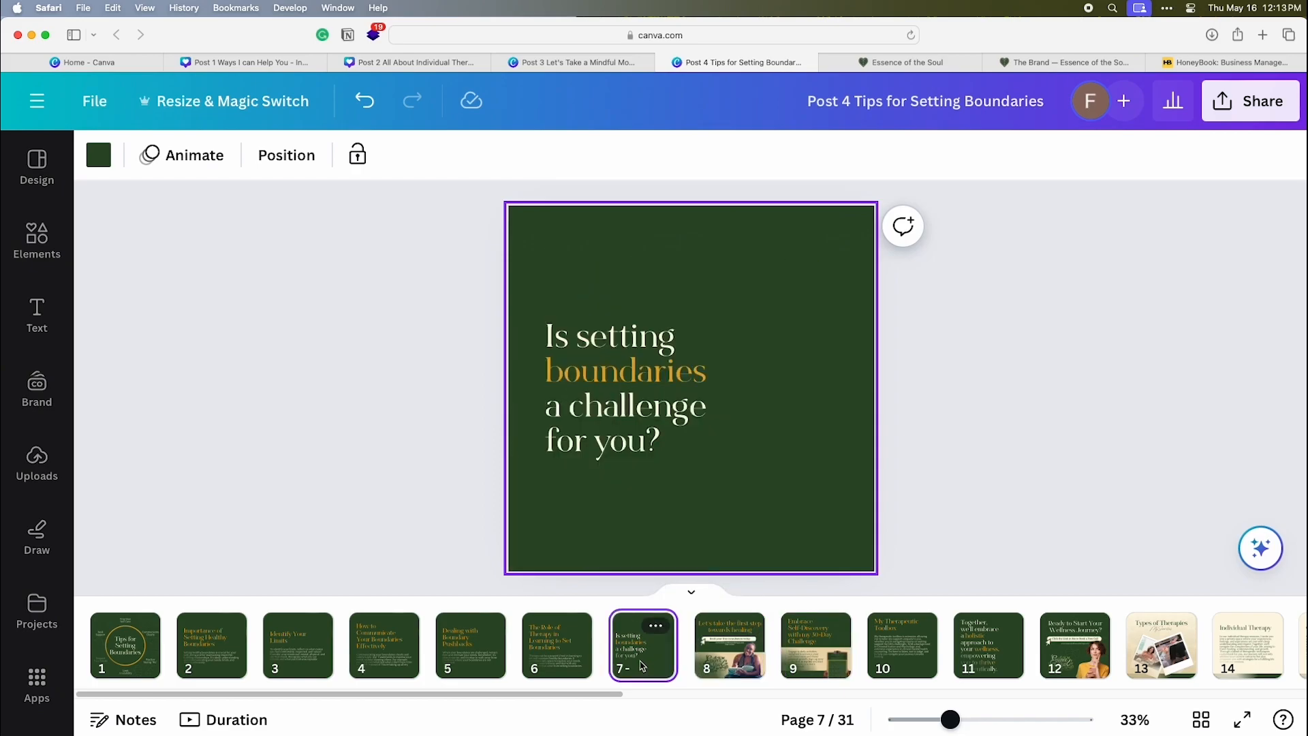
Step: Move the healing and personal growth question slightly upward on page 6 of the Post 2 carousel
left_click(595, 62)
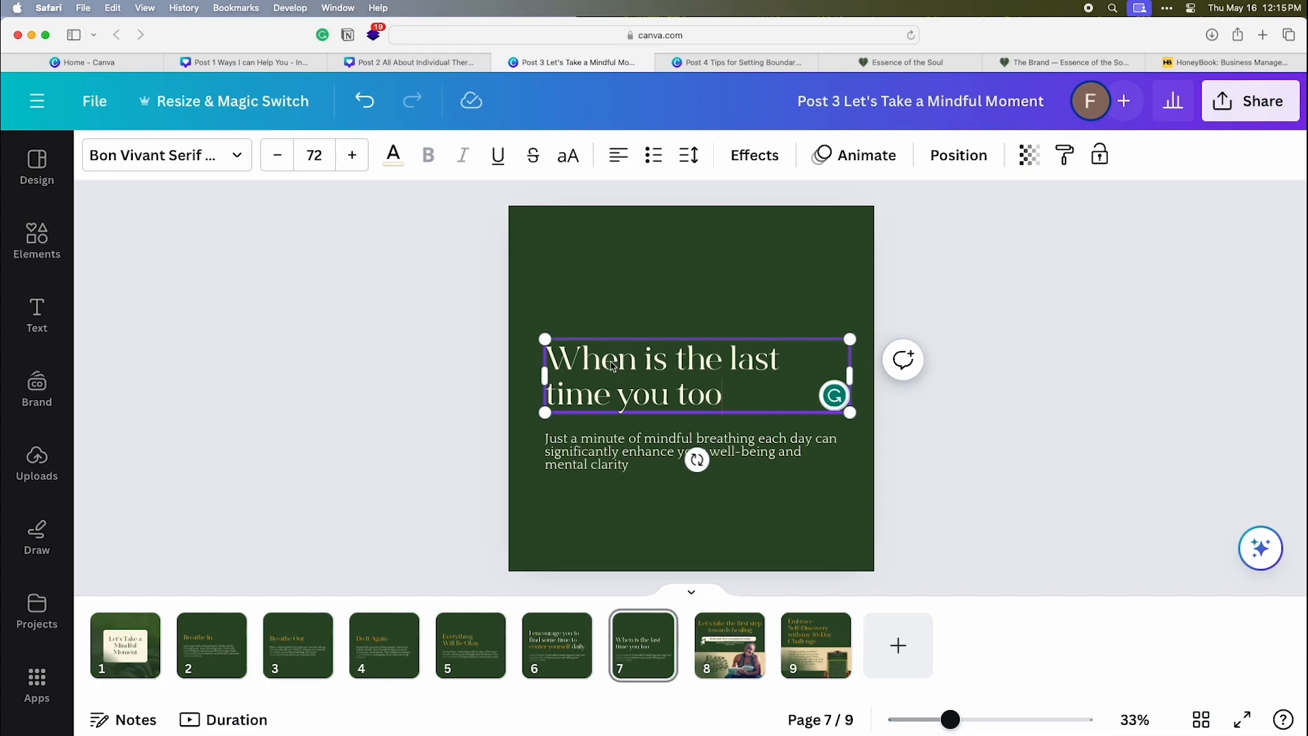
key("ctrl+shift+Tab")
left_click(549, 660)
left_click(609, 443)
left_click_drag(609, 443, 608, 409)
Step: Compare the closing question pages of the Post 1, Post 2 and Post 3 carousels, and return to Post 4
key("ctrl+shift+Tab")
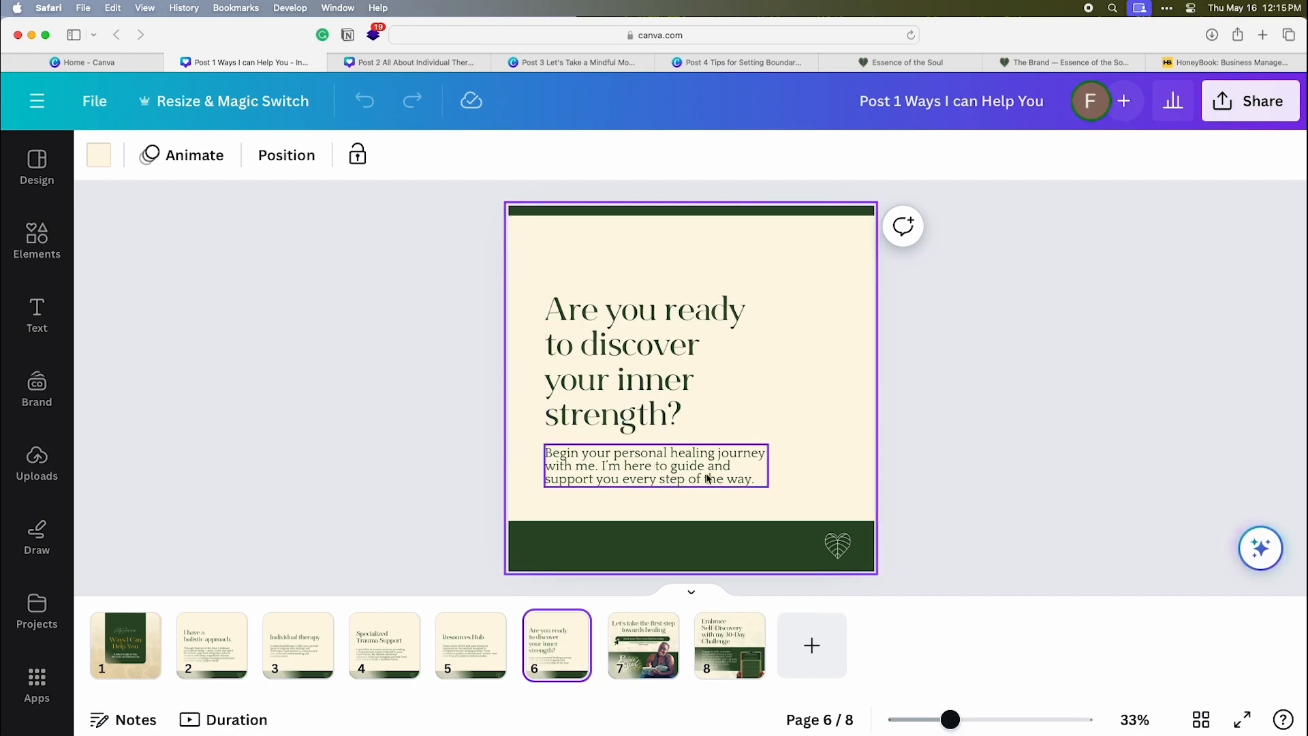
left_click(822, 427)
left_click(400, 64)
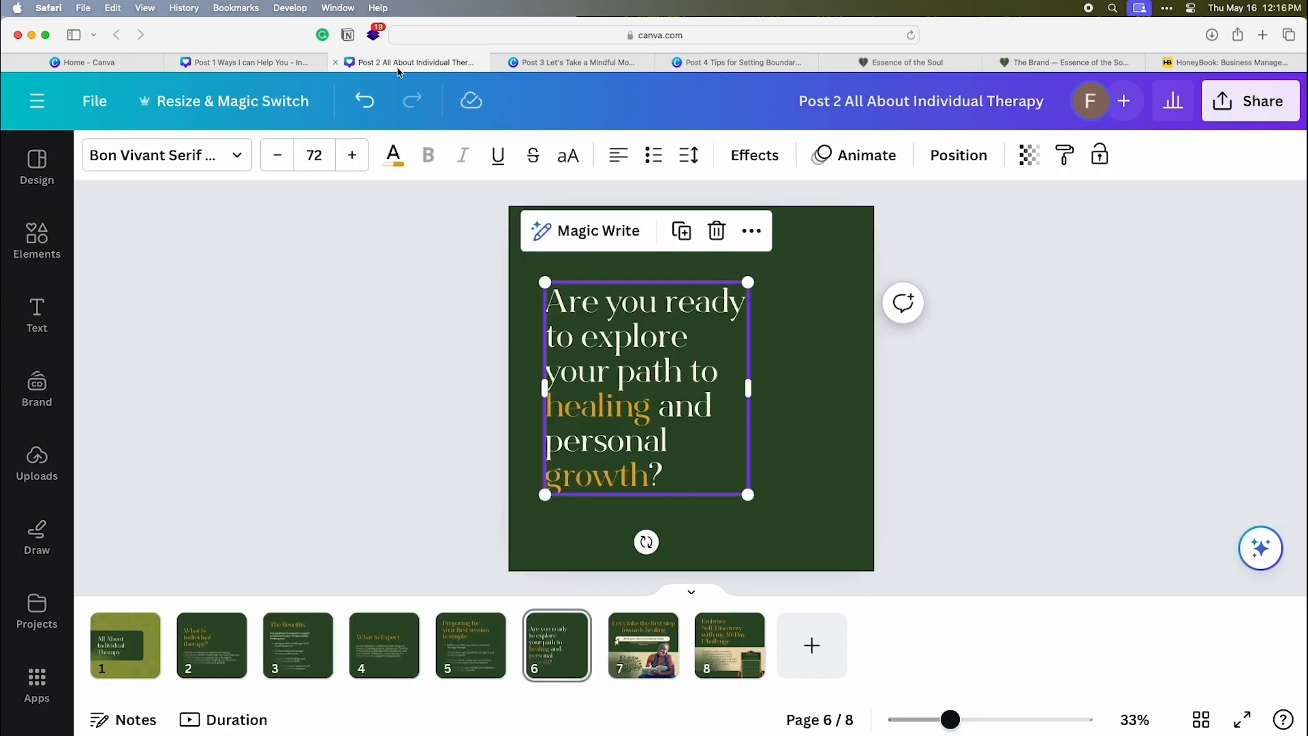
left_click(501, 65)
left_click(754, 68)
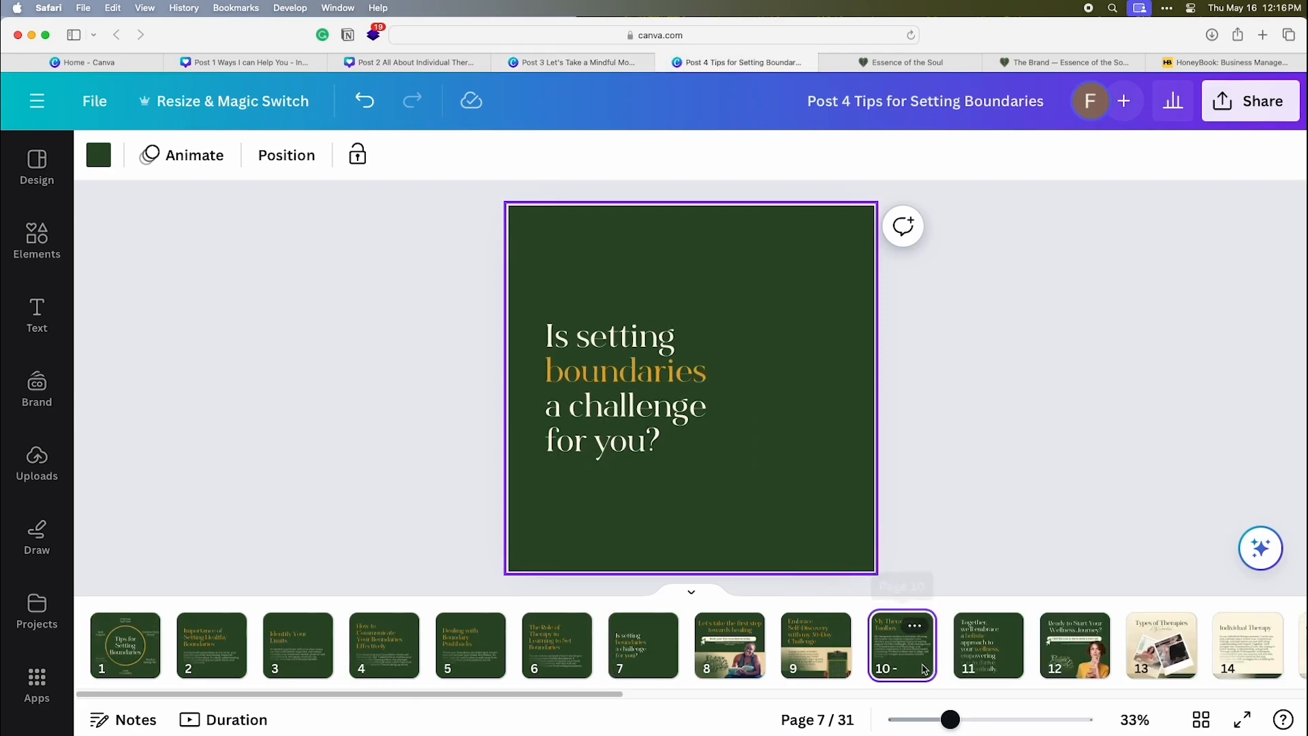
Step: Delete the leftover template pages from page 10 to the end of the Setting Boundaries carousel
left_click(902, 644)
left_click_drag(614, 693, 1281, 692)
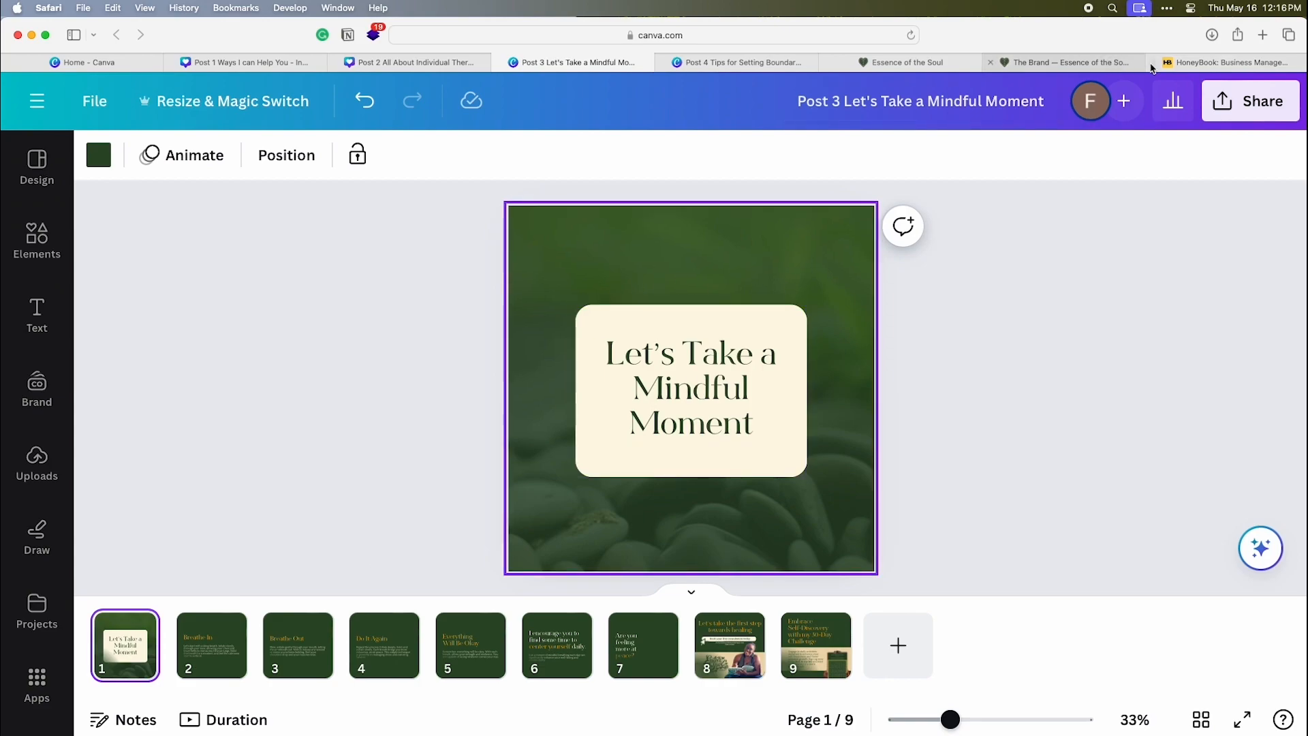
left_click(1082, 66)
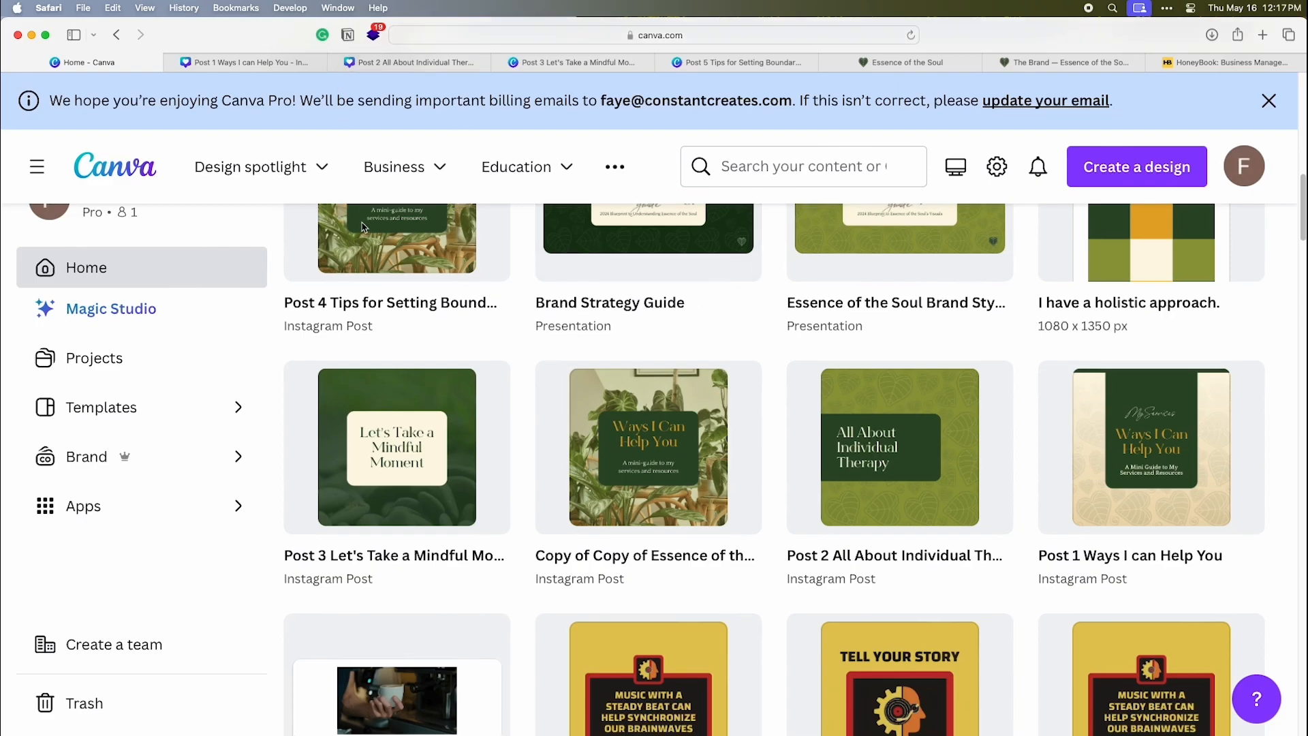
Step: Rename the 30-page copy of the Post 4 design to "Post 4 Seven Billion Versions"
left_click(263, 167)
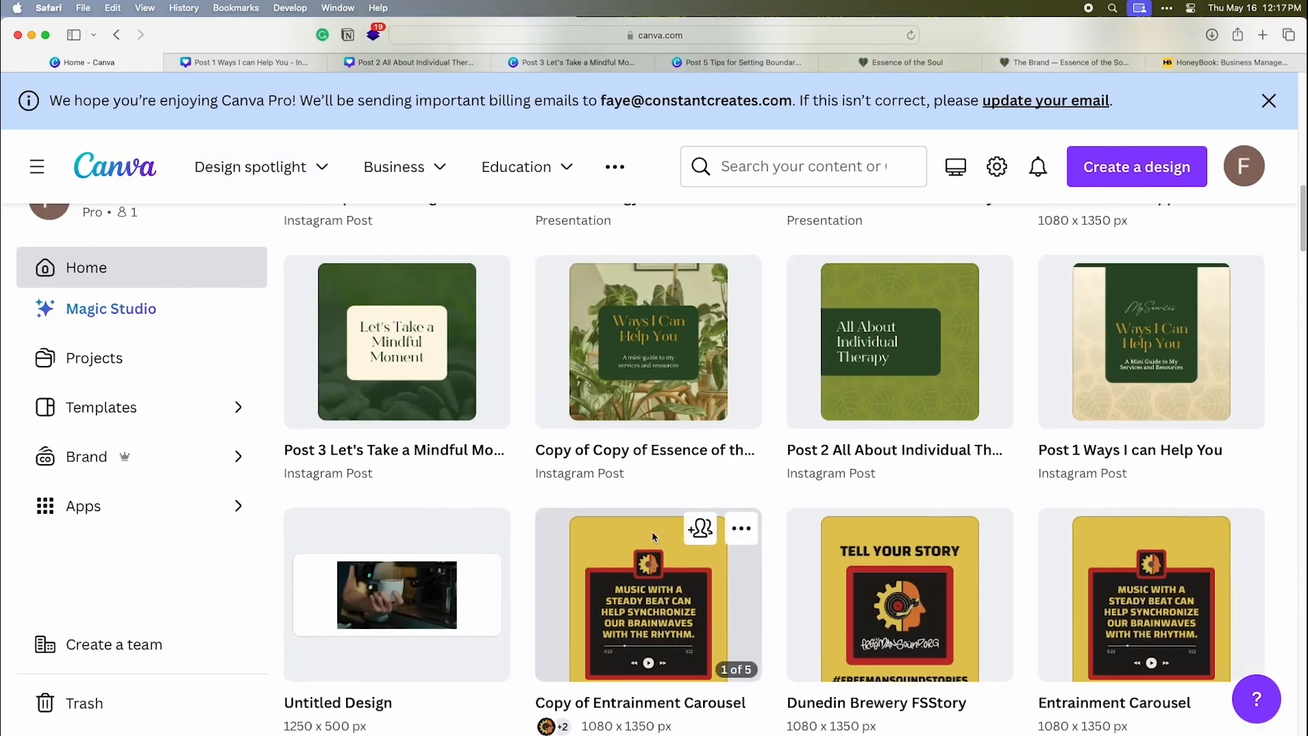
scroll(658, 682, "up", 5)
left_click(368, 304)
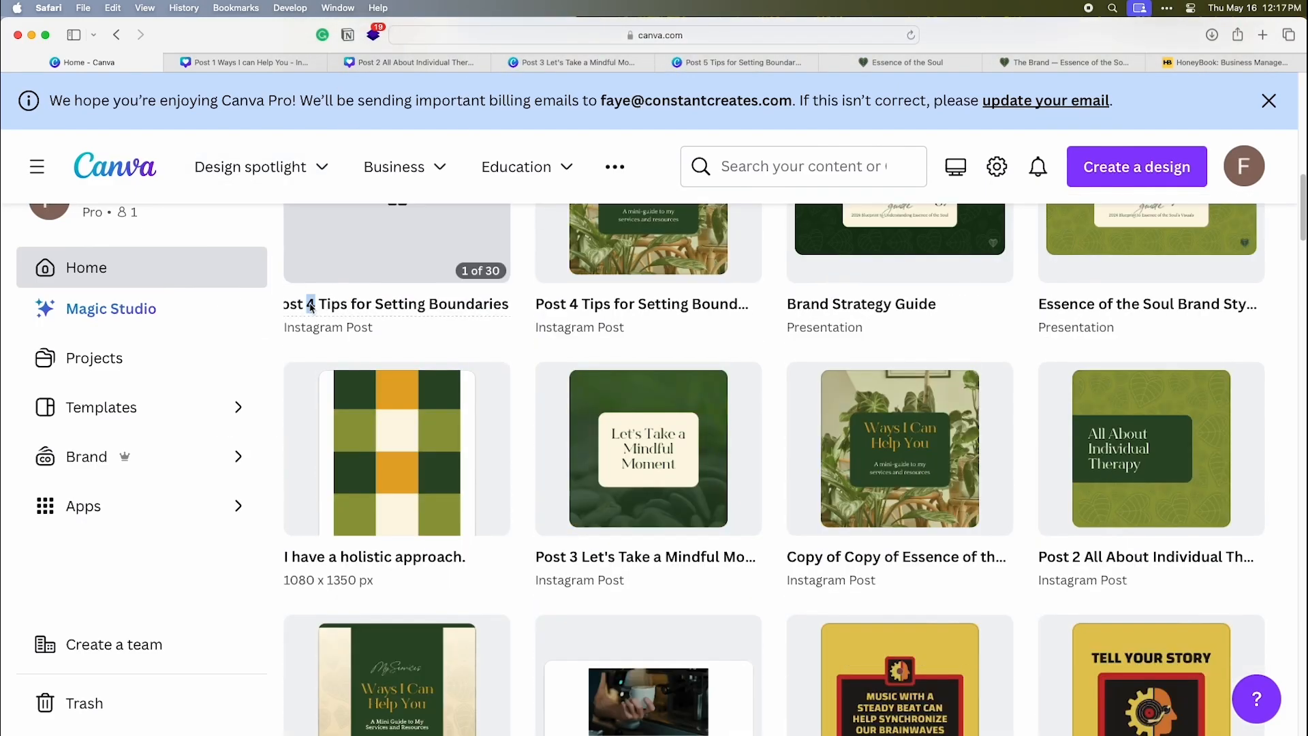
left_click_drag(318, 304, 543, 312)
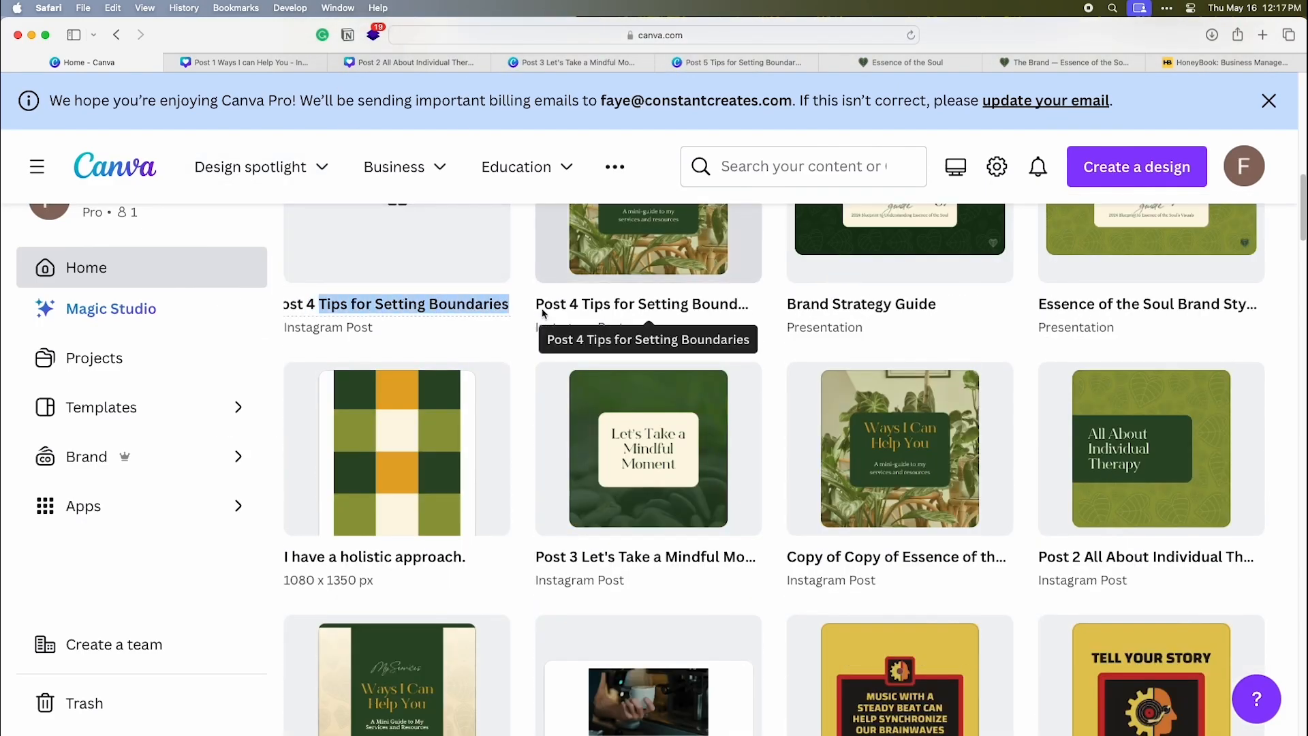
type("Seven Billion V")
type("ersions")
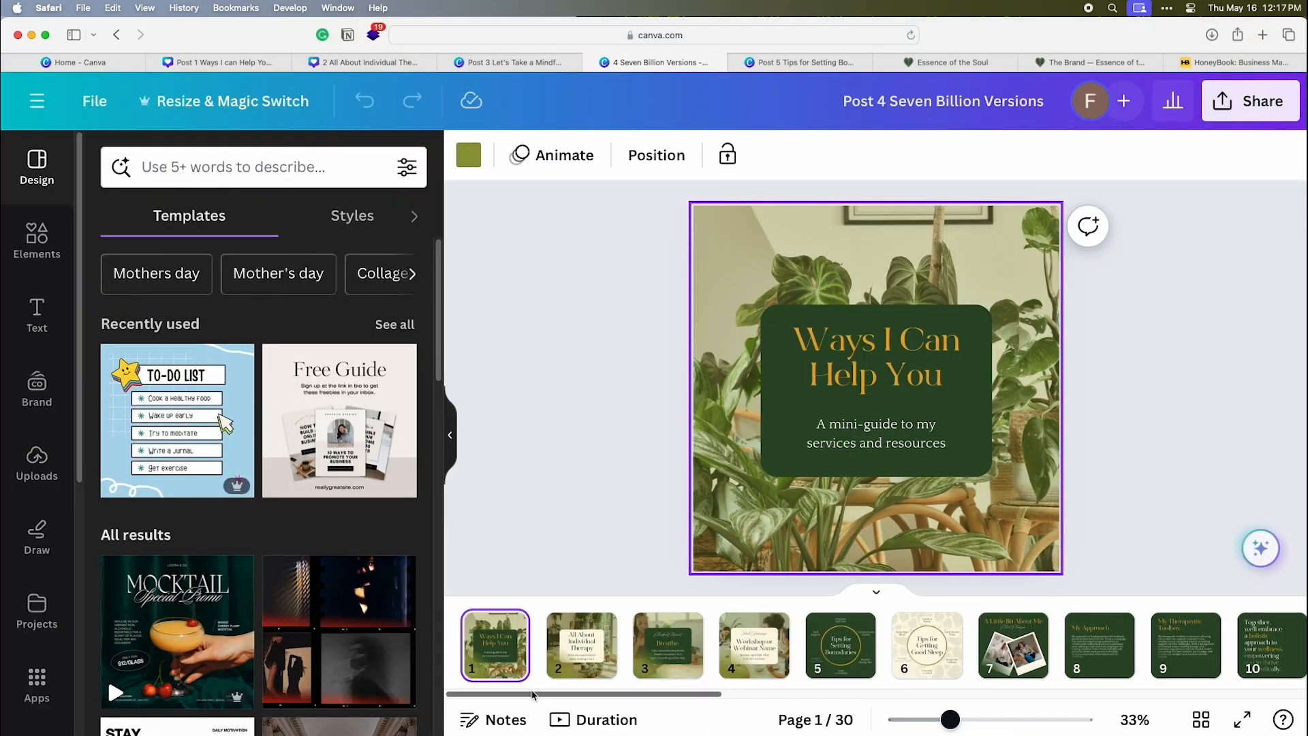
Step: Delete pages 1 to 12 of the Seven Billion Versions design, from "Ways I Can Help You" through "Types of Therapies"
scroll(641, 695, "right", 3)
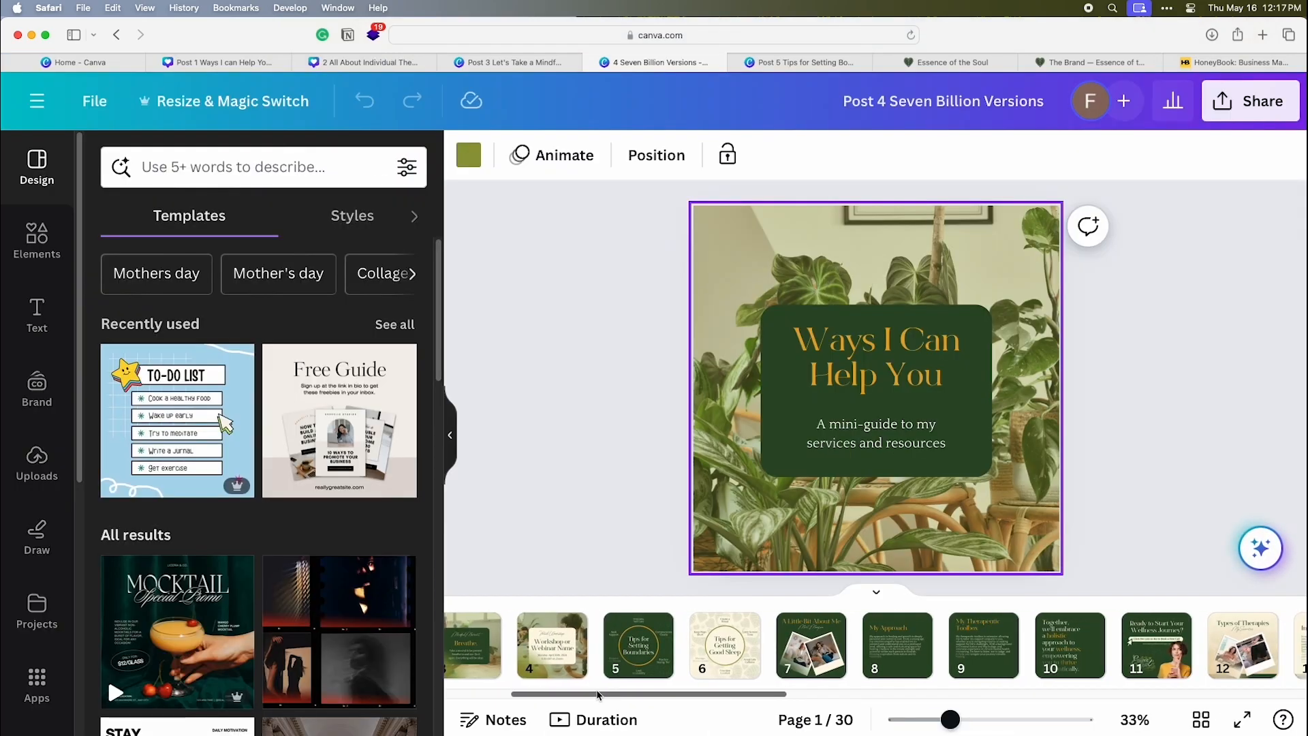
left_click_drag(640, 695, 840, 667)
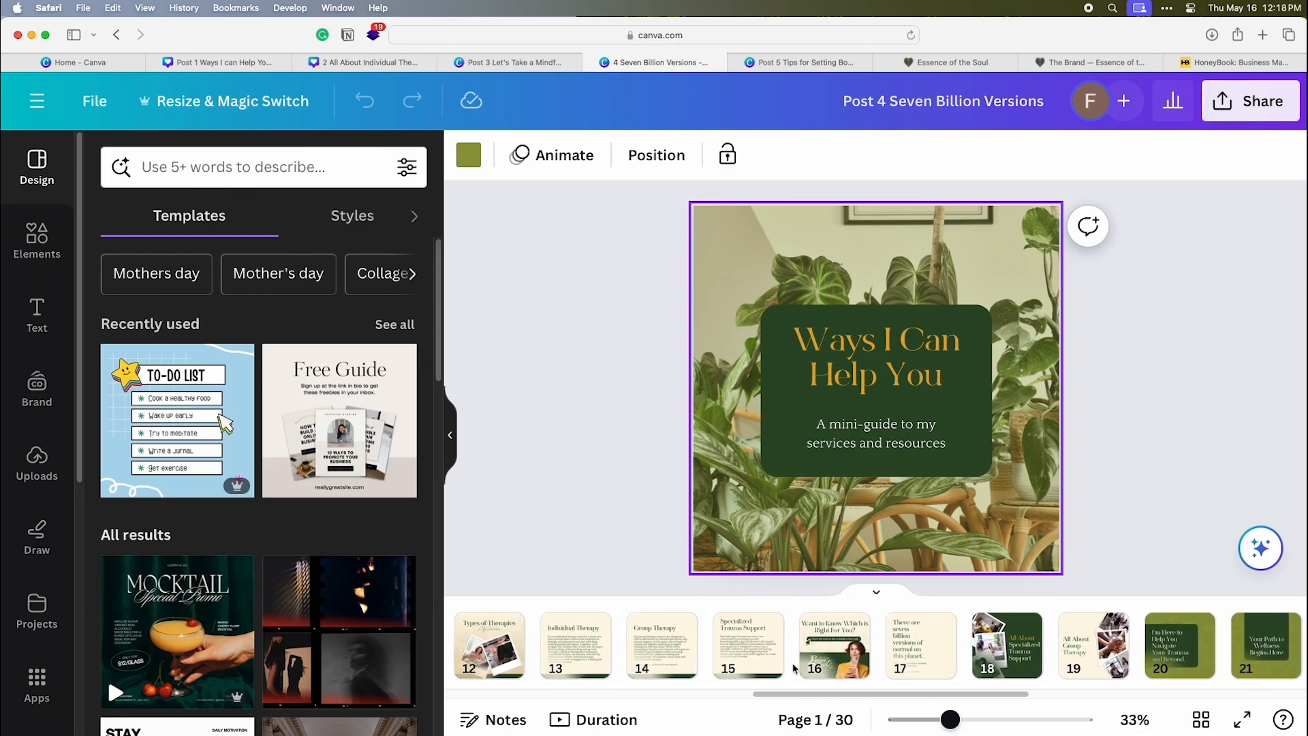
left_click(504, 664, "shift")
key("Delete")
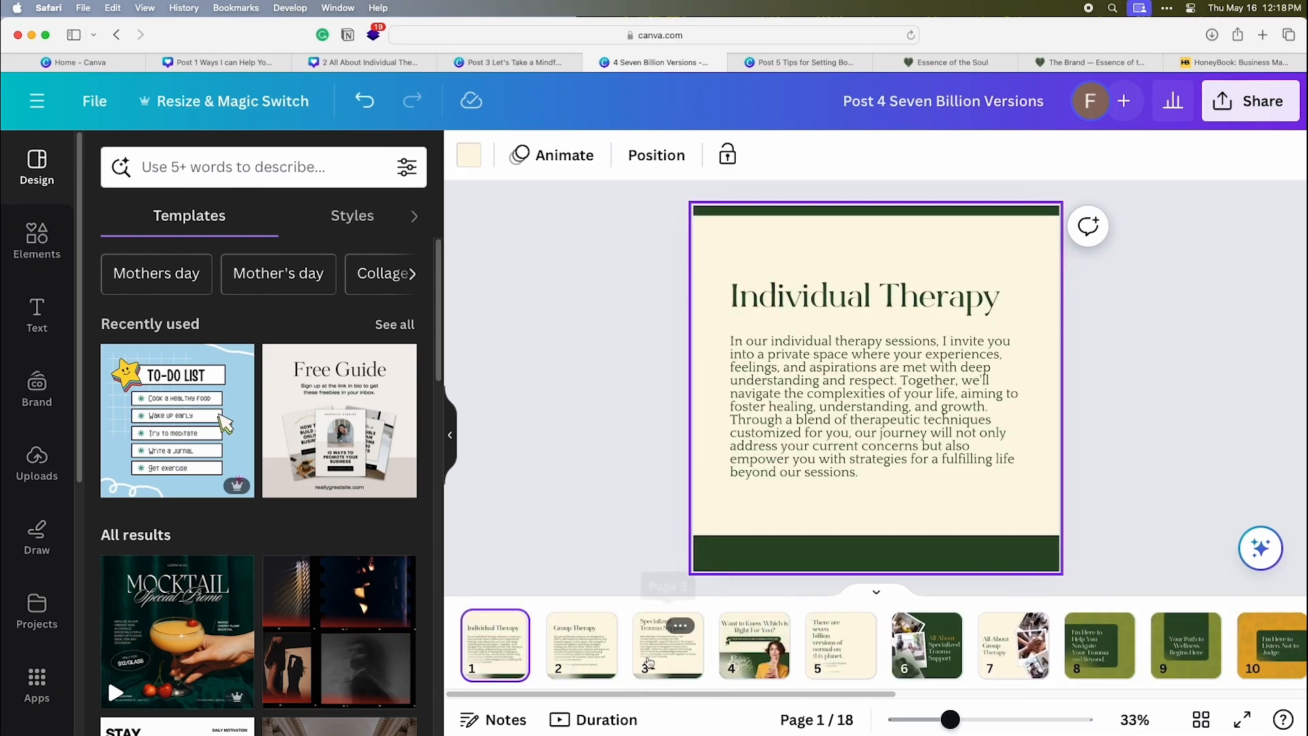
Step: Delete the "Want to Know Which is Right for You?" page and make the seven billion versions quote the first page
left_click(741, 663)
key("Delete")
left_click_drag(754, 652, 495, 644)
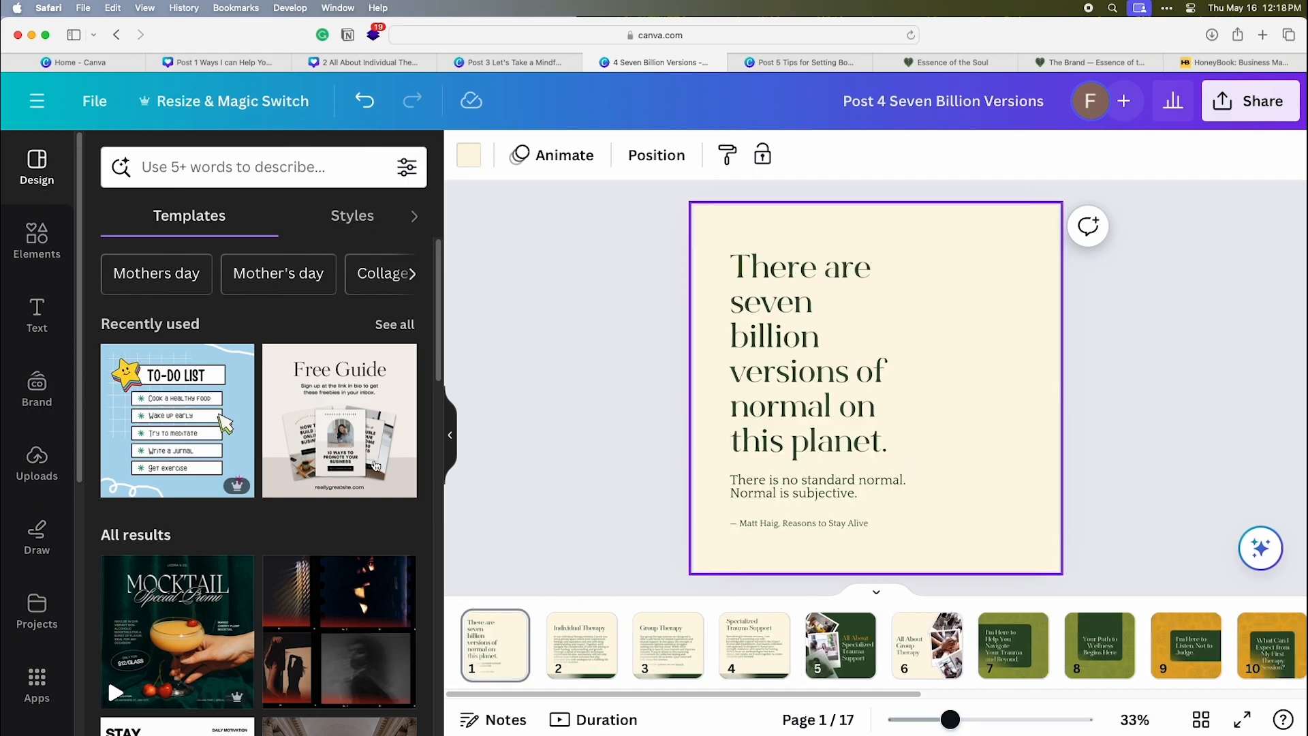
Step: Change the background of the quote page to the brand's gold colour
left_click(57, 397)
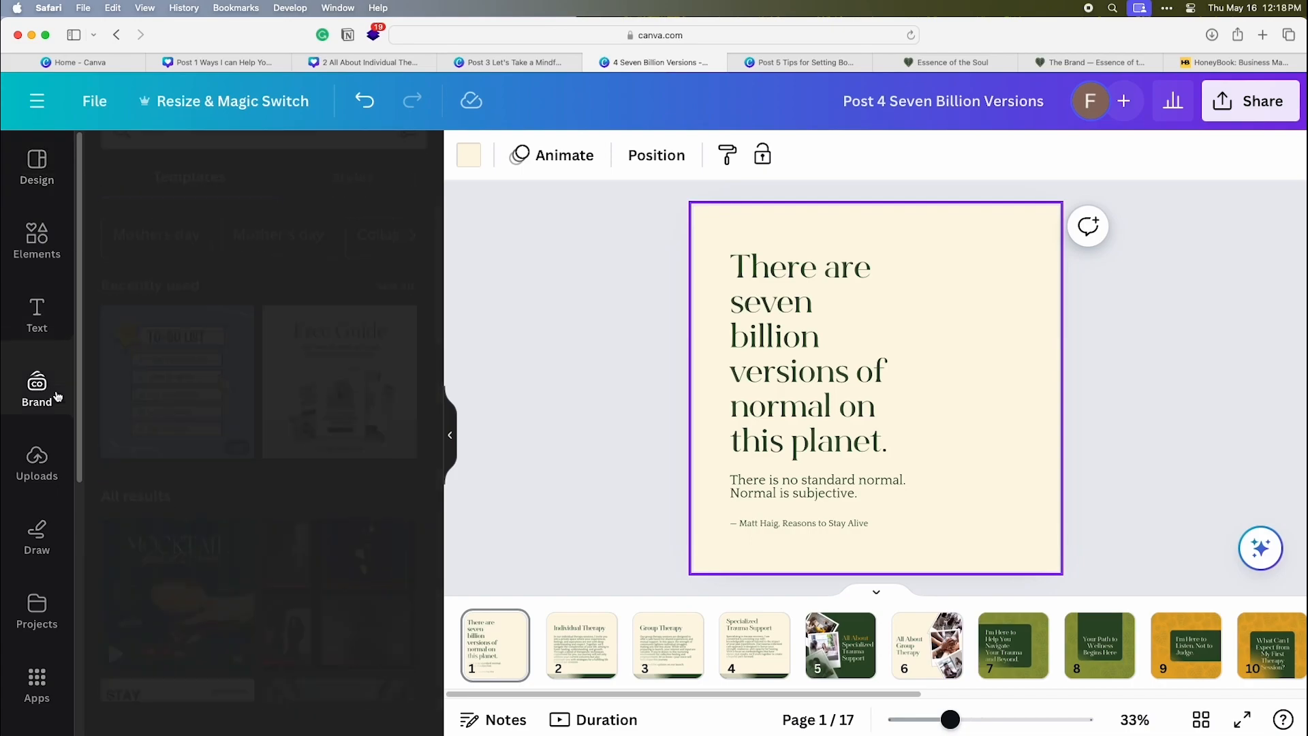
left_click(269, 641)
left_click(268, 641)
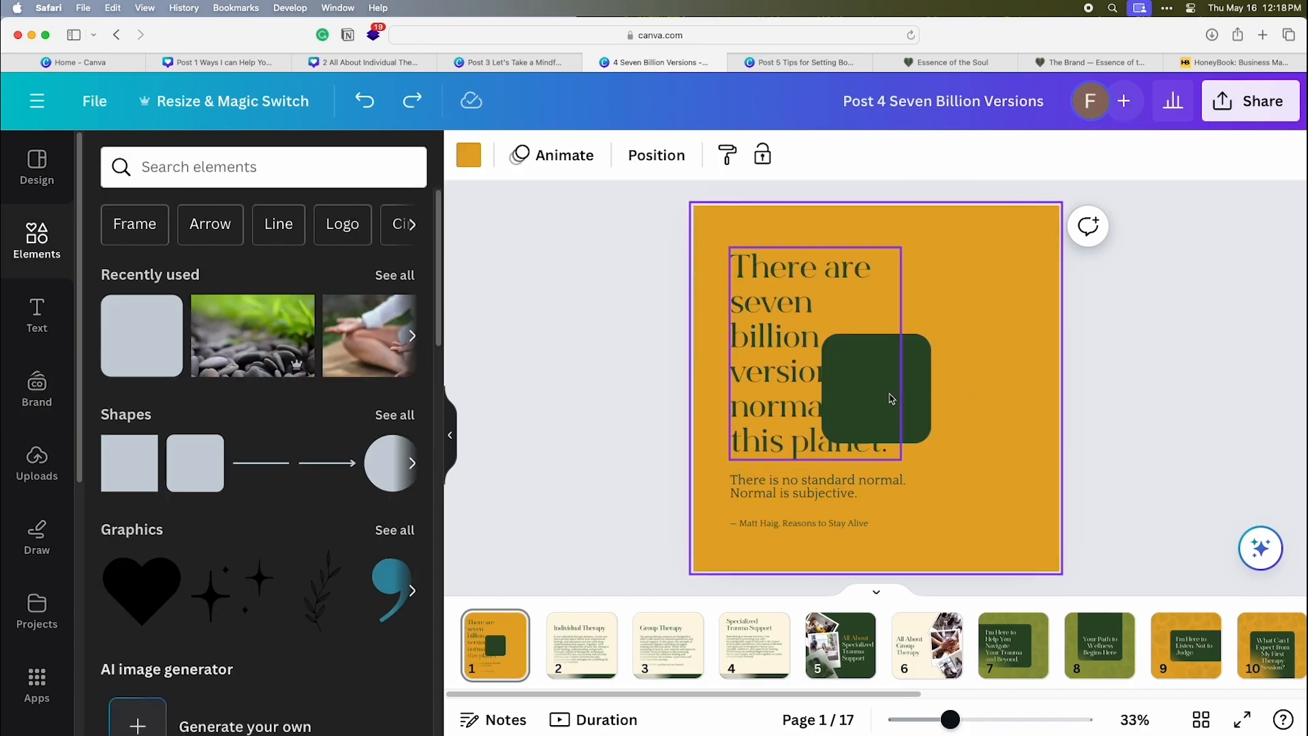
Step: Move the green rounded square to the page's upper-left area and enlarge it into a tall panel covering the quote and running off the left edge
left_click_drag(880, 394, 768, 295)
left_click(906, 388)
left_click_drag(785, 351, 950, 547)
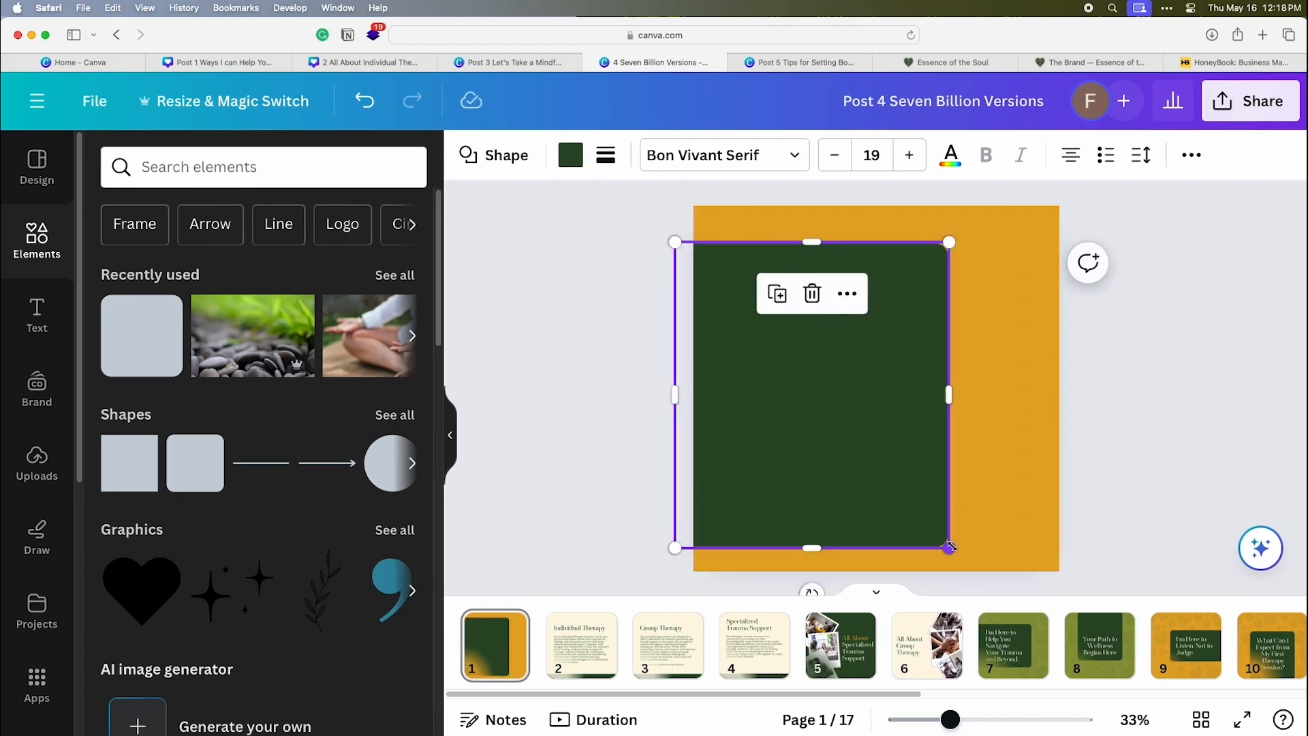
Step: Layer the green panel behind the quote and colour the text cream, with the word "normal" and the attribution in gold
left_click(1040, 484)
key("t")
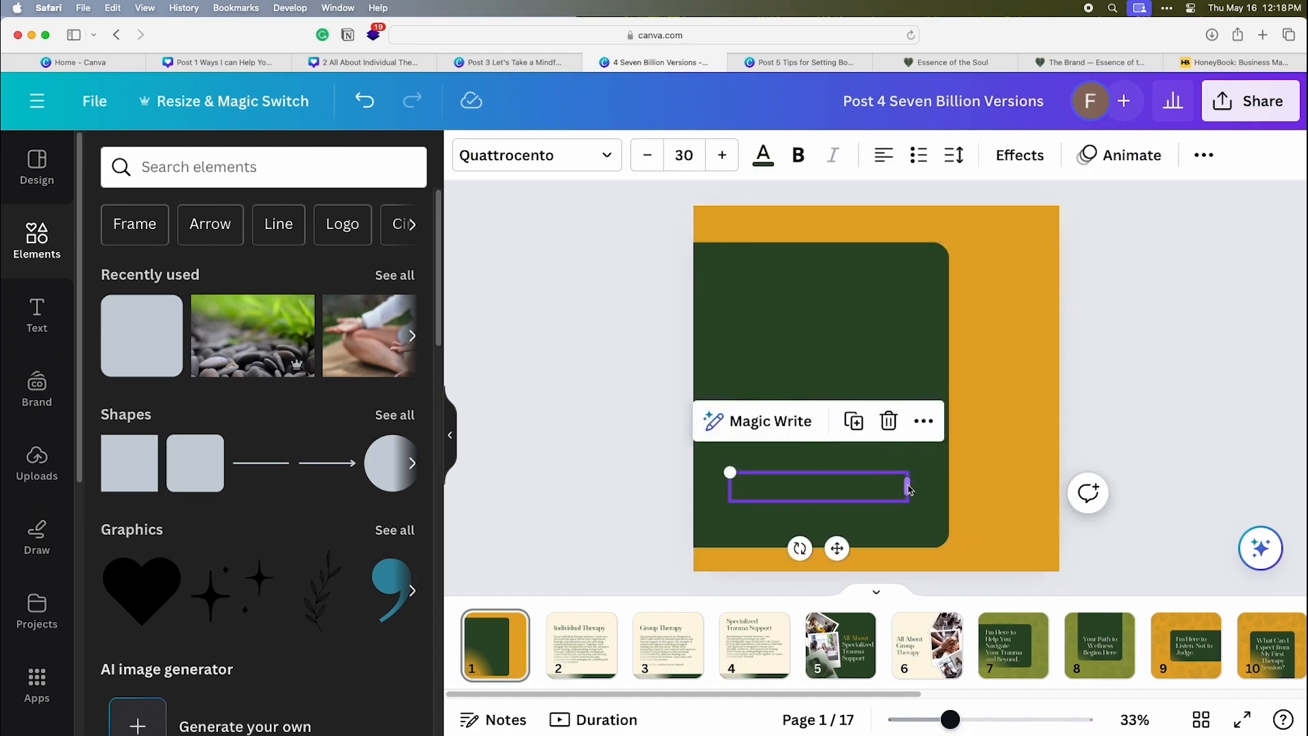
left_click(931, 497)
key("super+alt+bracketleft")
left_click(854, 412)
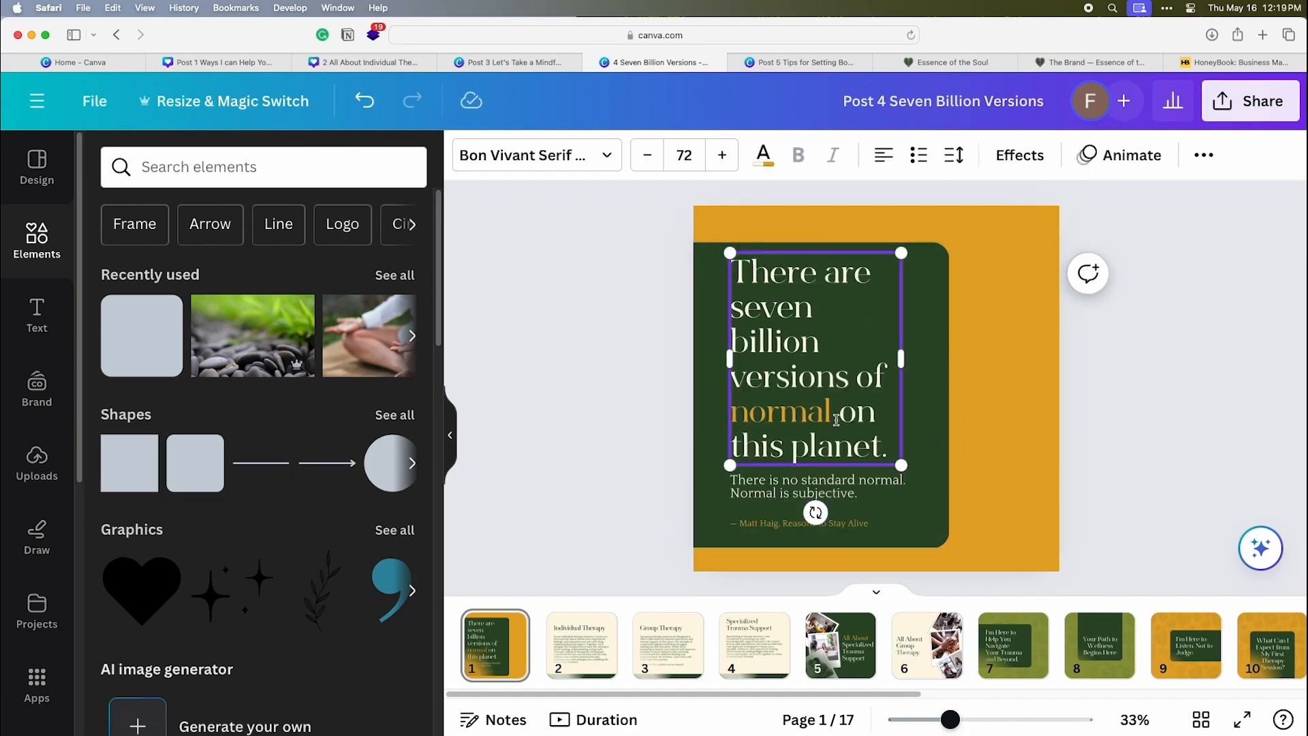
left_click(1006, 492)
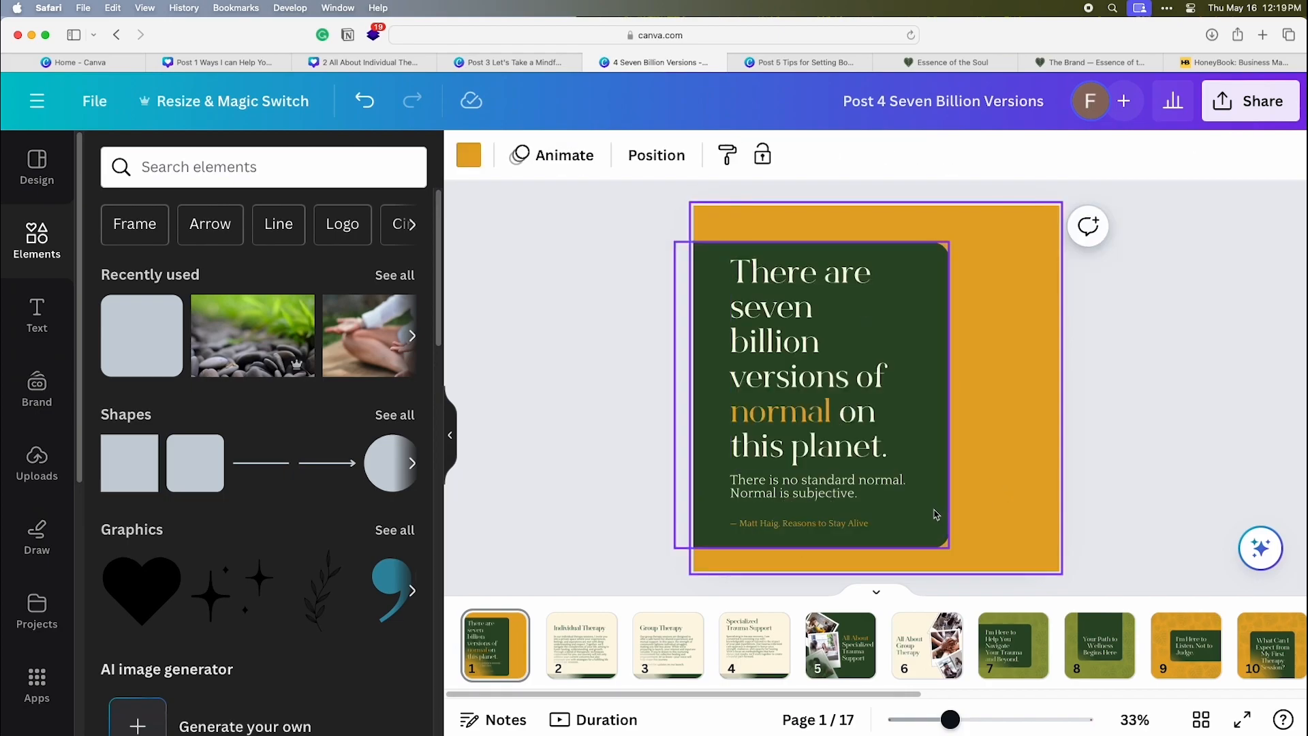
Step: Duplicate page 2 to build pages 2 to 5 with the validity, community, personalized care and seeking help copy
left_click(597, 673)
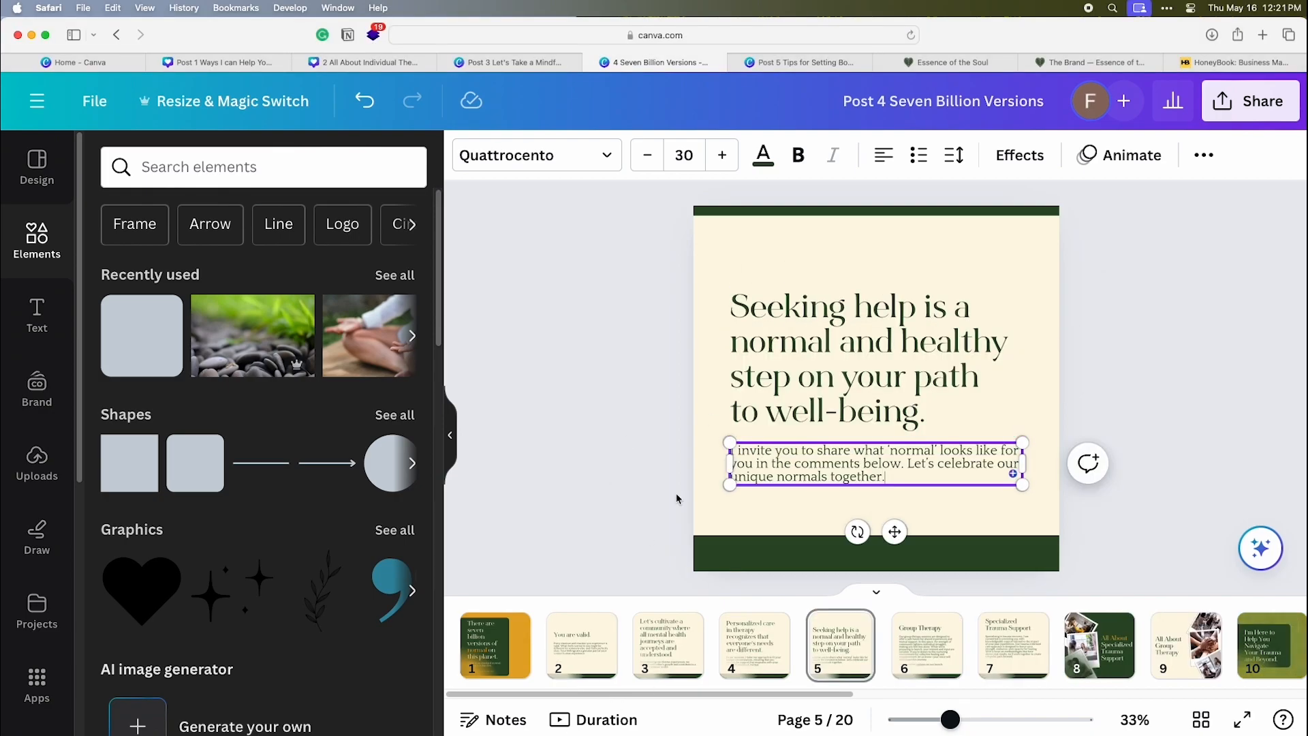
left_click(677, 499)
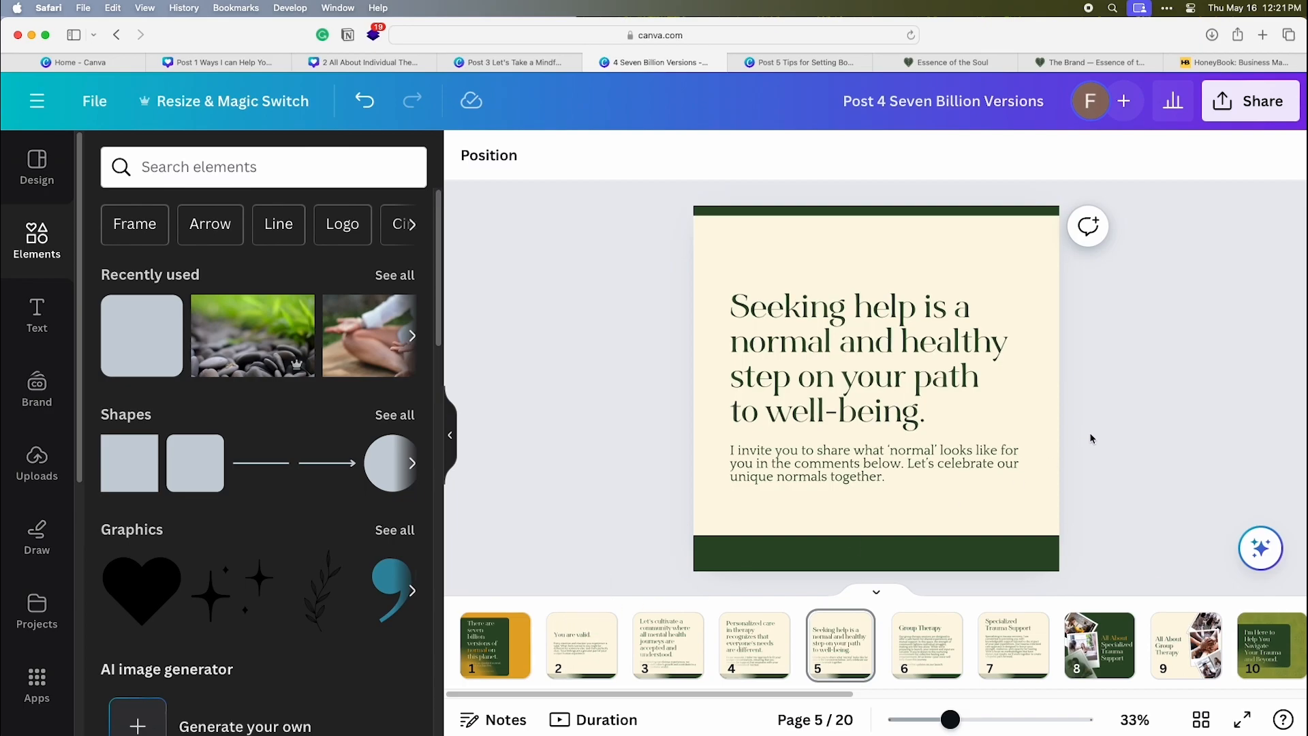
Step: Copy the consultation and 30-Day Challenge pages from Post 1 behind page 5 of the Seven Billion Versions design
left_click(840, 641)
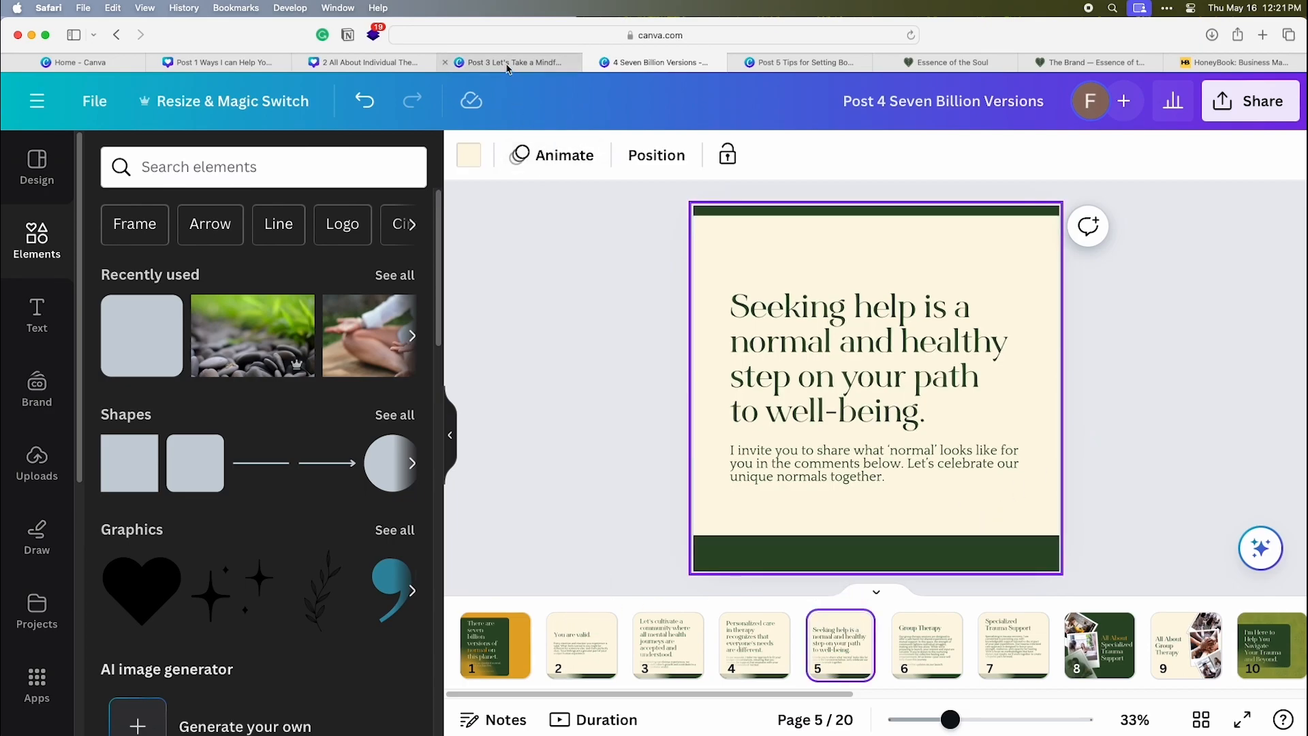
mouse_move(777, 66)
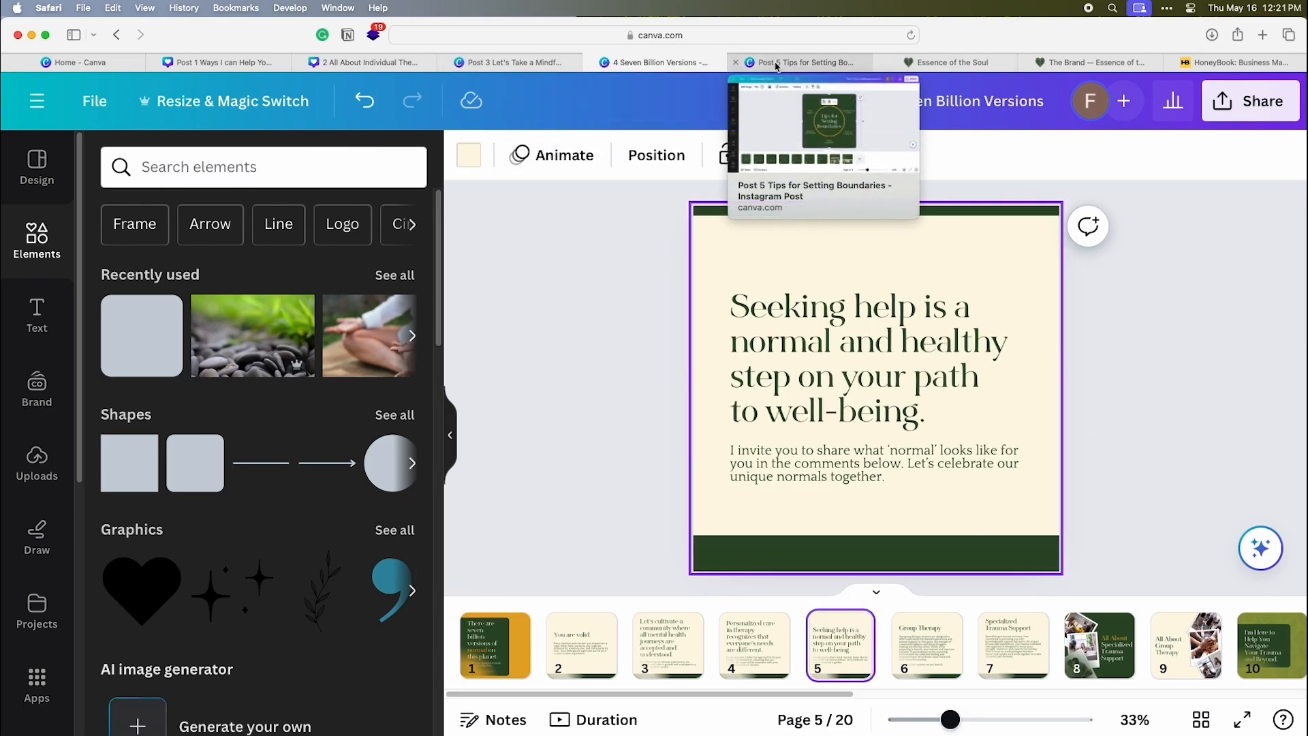
left_click(218, 62)
left_click(741, 662, "shift")
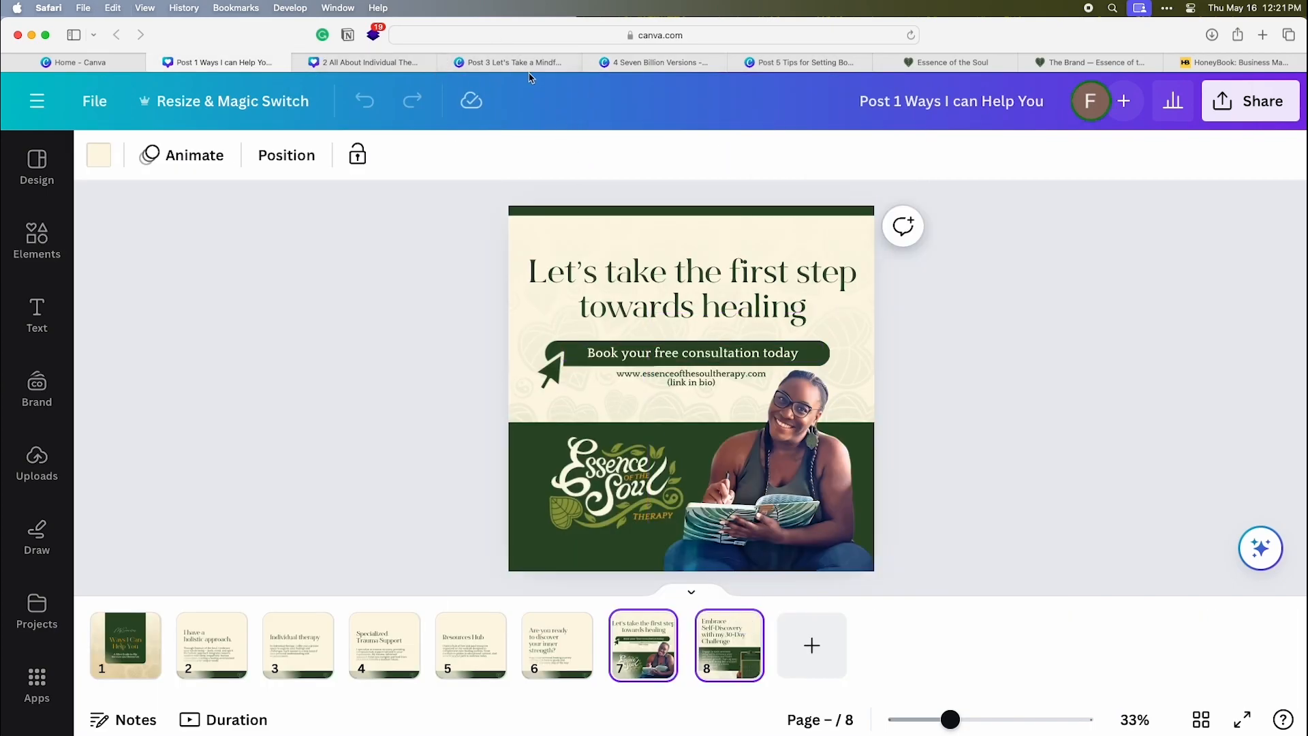
left_click(654, 62)
Step: Delete all leftover template pages after the 30-Day Challenge page and return to the first page
left_click(729, 644)
scroll(886, 647, "right", 10)
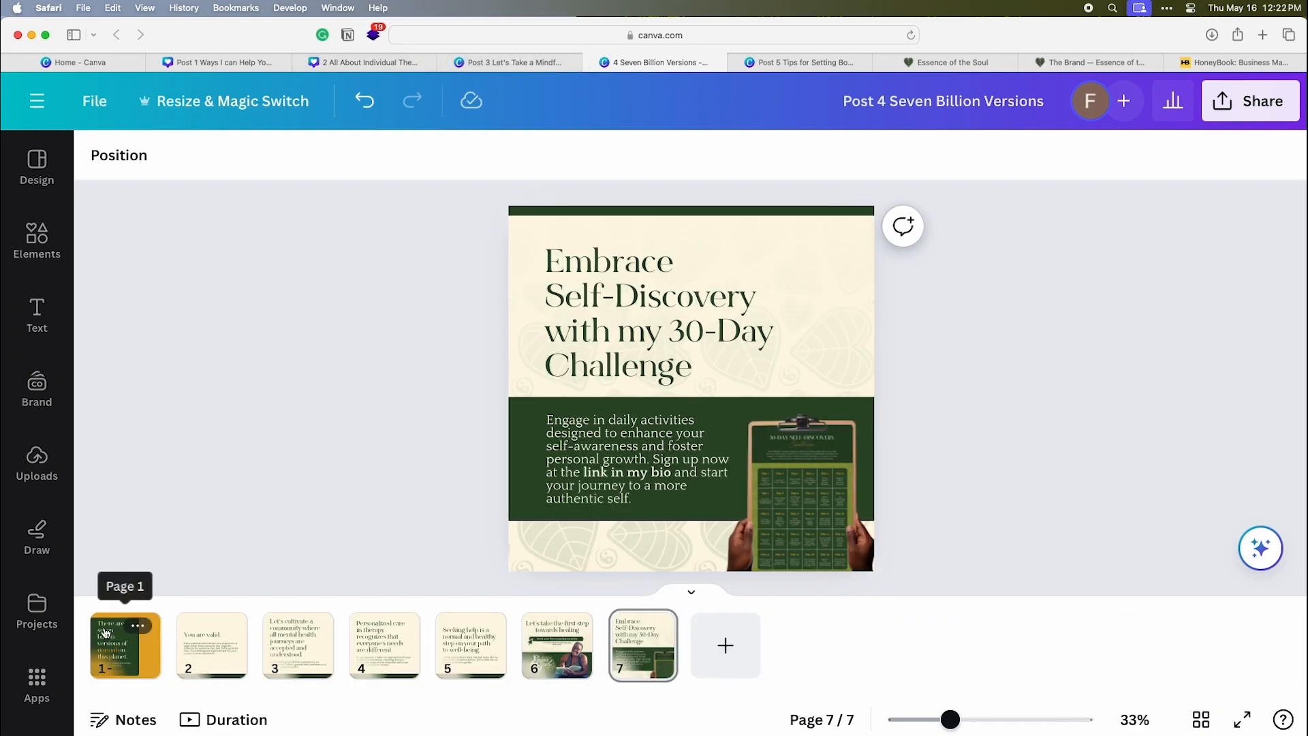
left_click(132, 633)
Step: Compare the cover pages of the Post 1 to Post 5 carousels
left_click(809, 62)
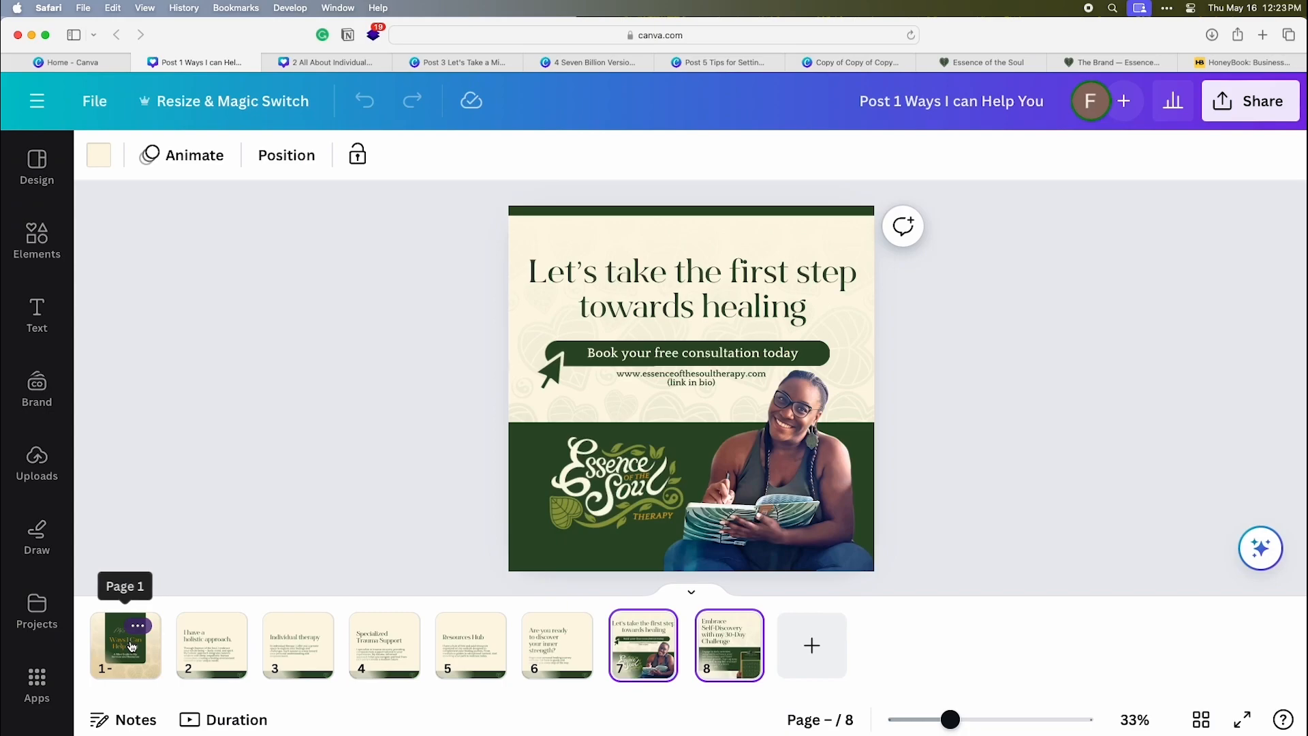
left_click(131, 635)
left_click(331, 62)
left_click(471, 63)
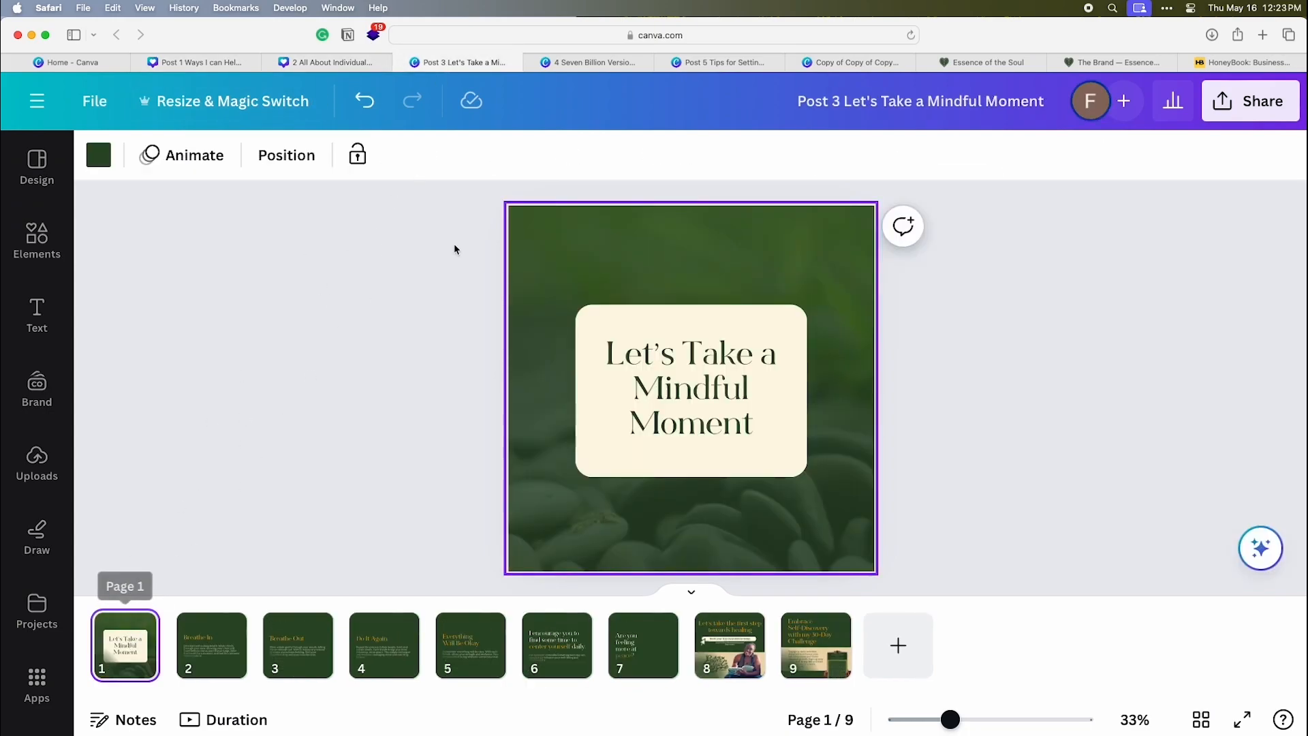
left_click(614, 62)
left_click(743, 62)
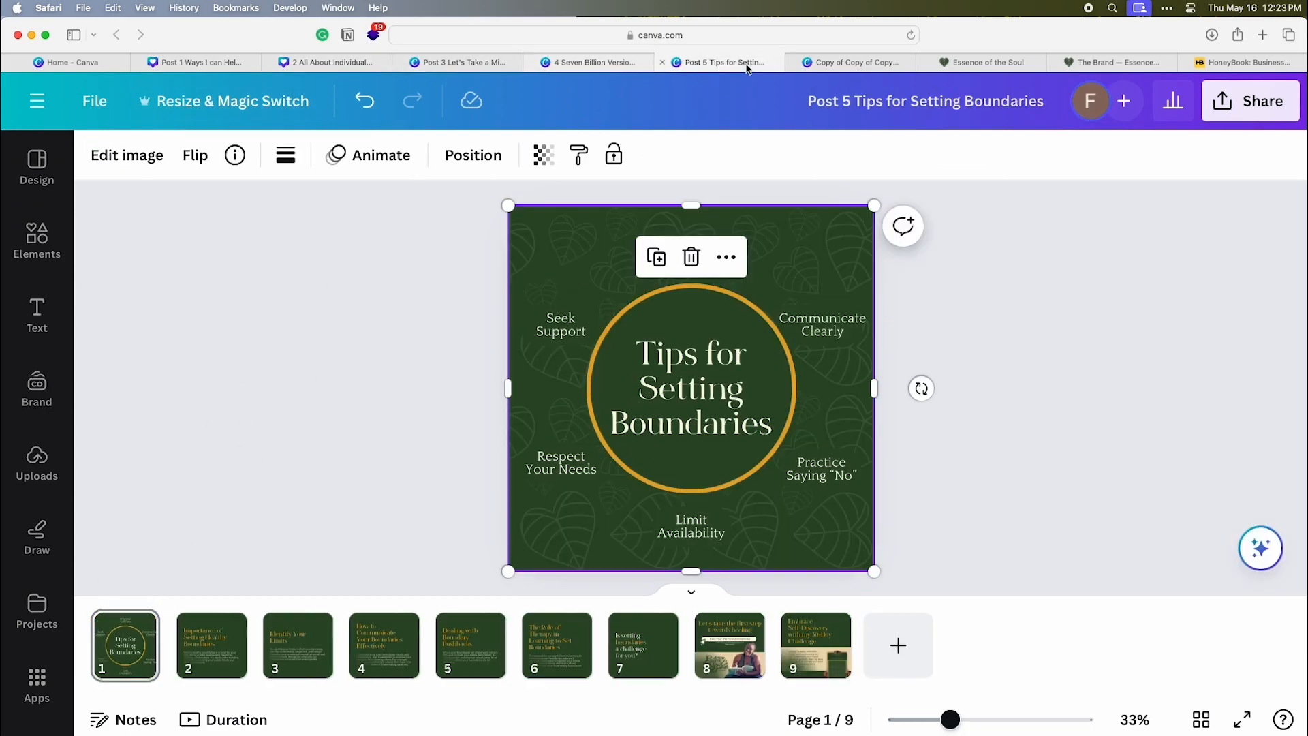
Step: Enter "All About Specialized Trauma Support" as the title on the Post 6 cover's green panel
left_click(921, 63)
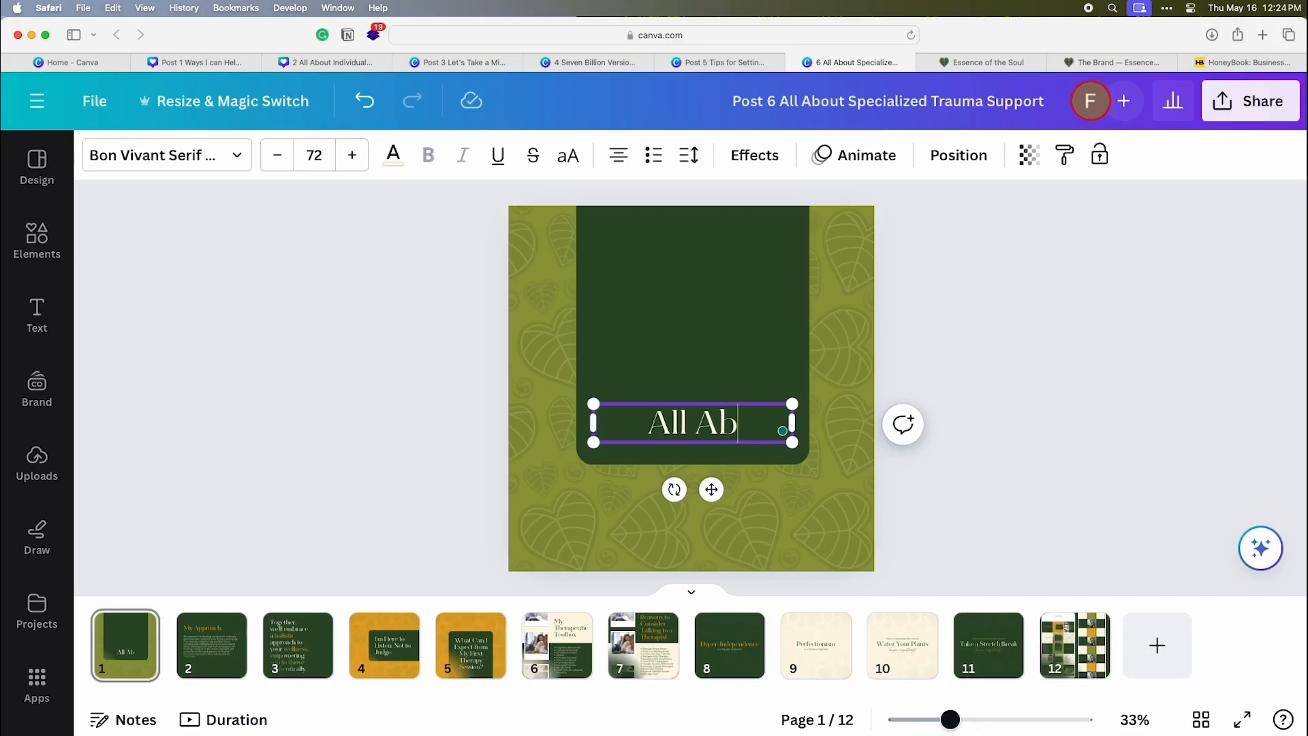
type("out Special")
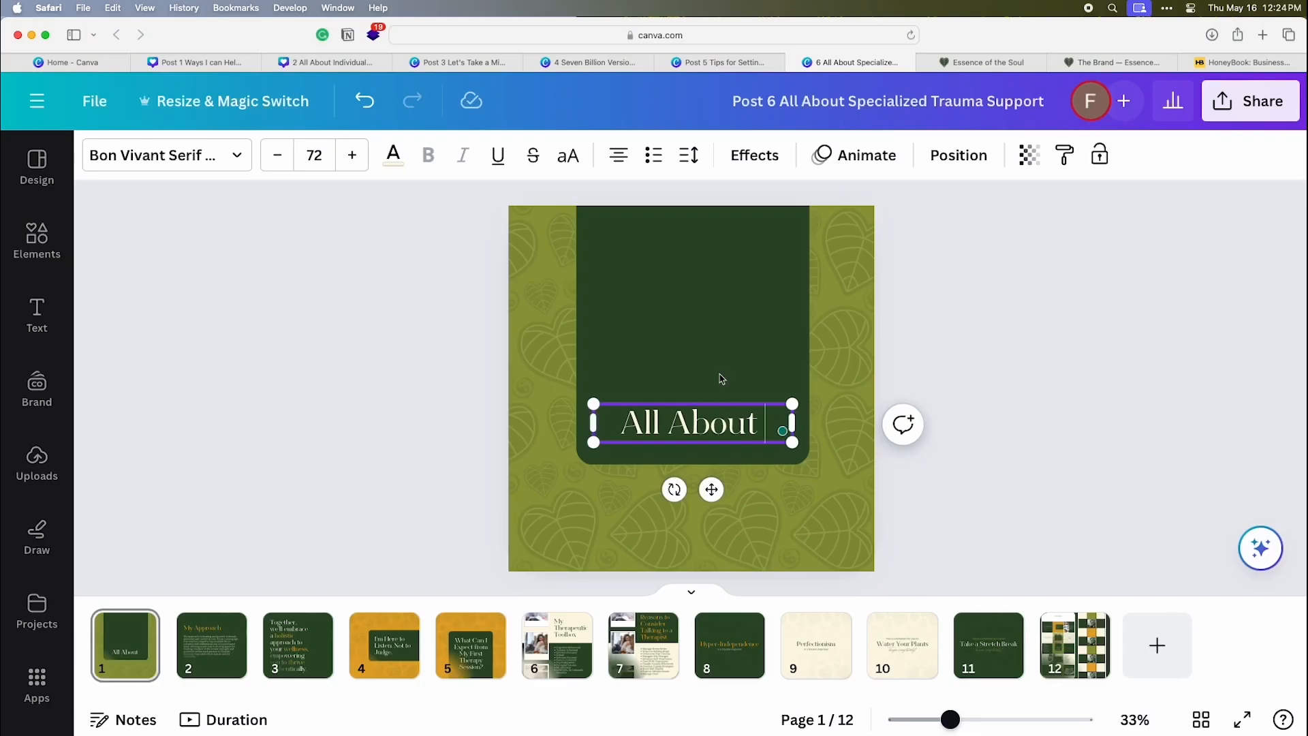
type("ized Trauma S")
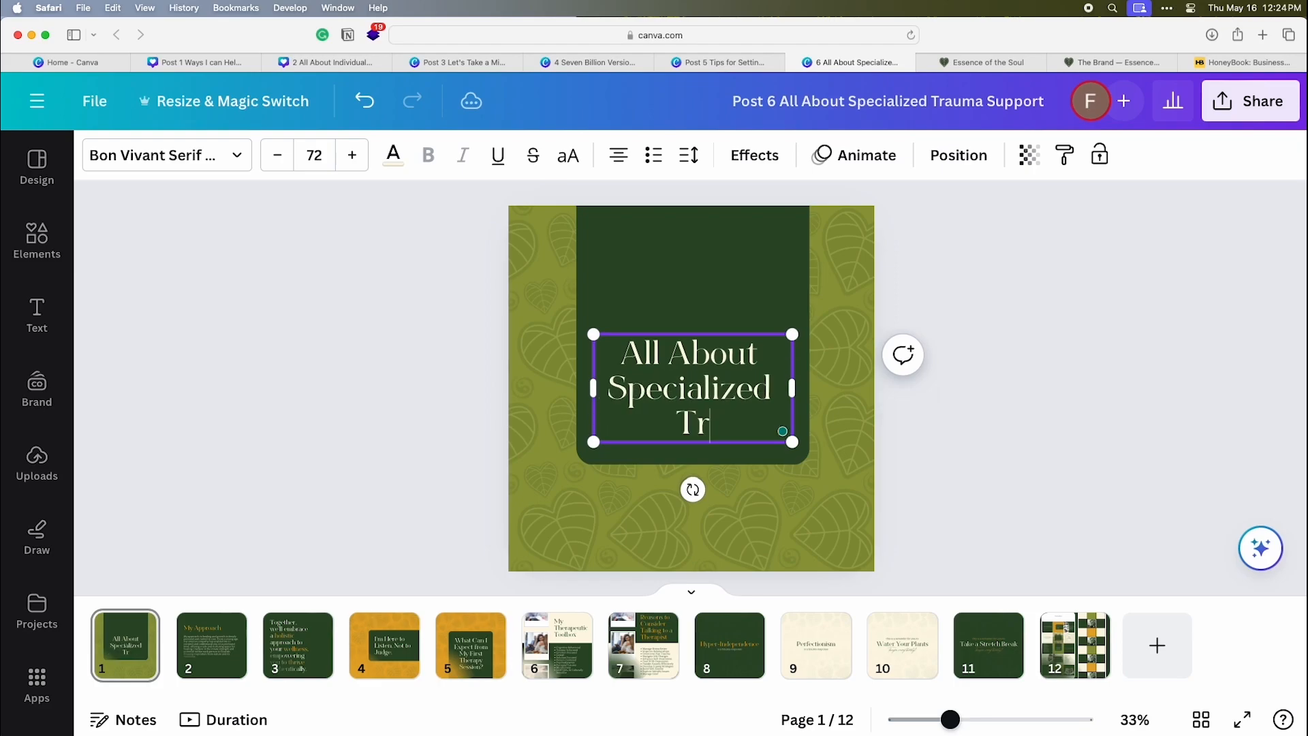
type("upport")
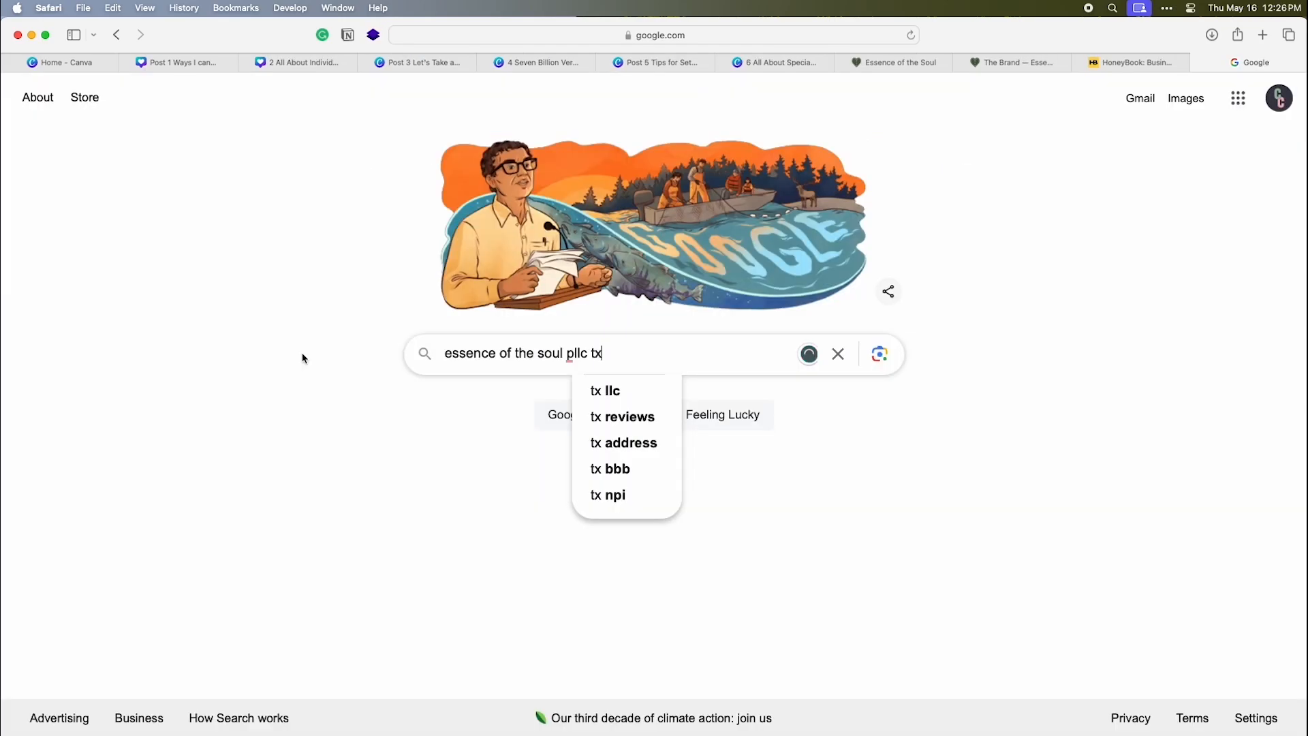
Step: Search Google for "essence of the soul pllc tx"
key("Return")
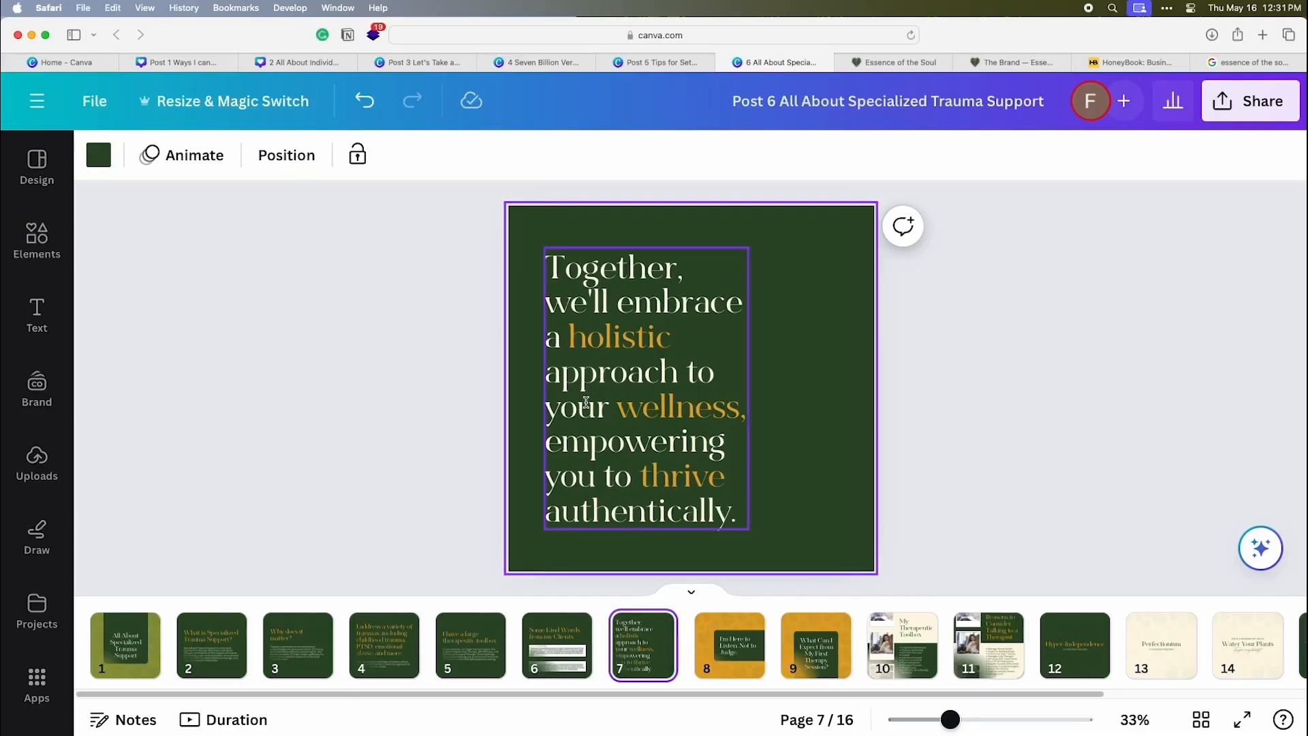
Step: Replace the text on page 7 of the Post 6 carousel with "Do you think trauma informed therapy would help you?"
left_click(586, 402)
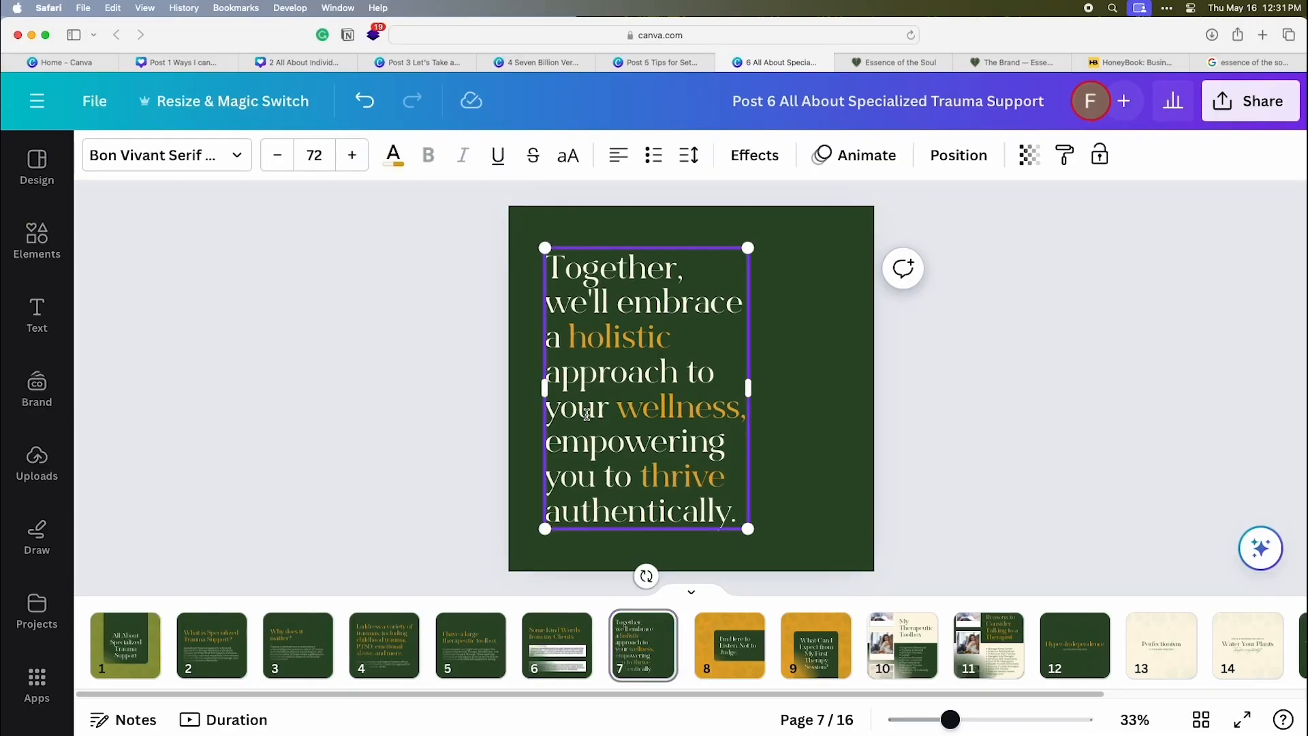
left_click(587, 414)
type("Do y")
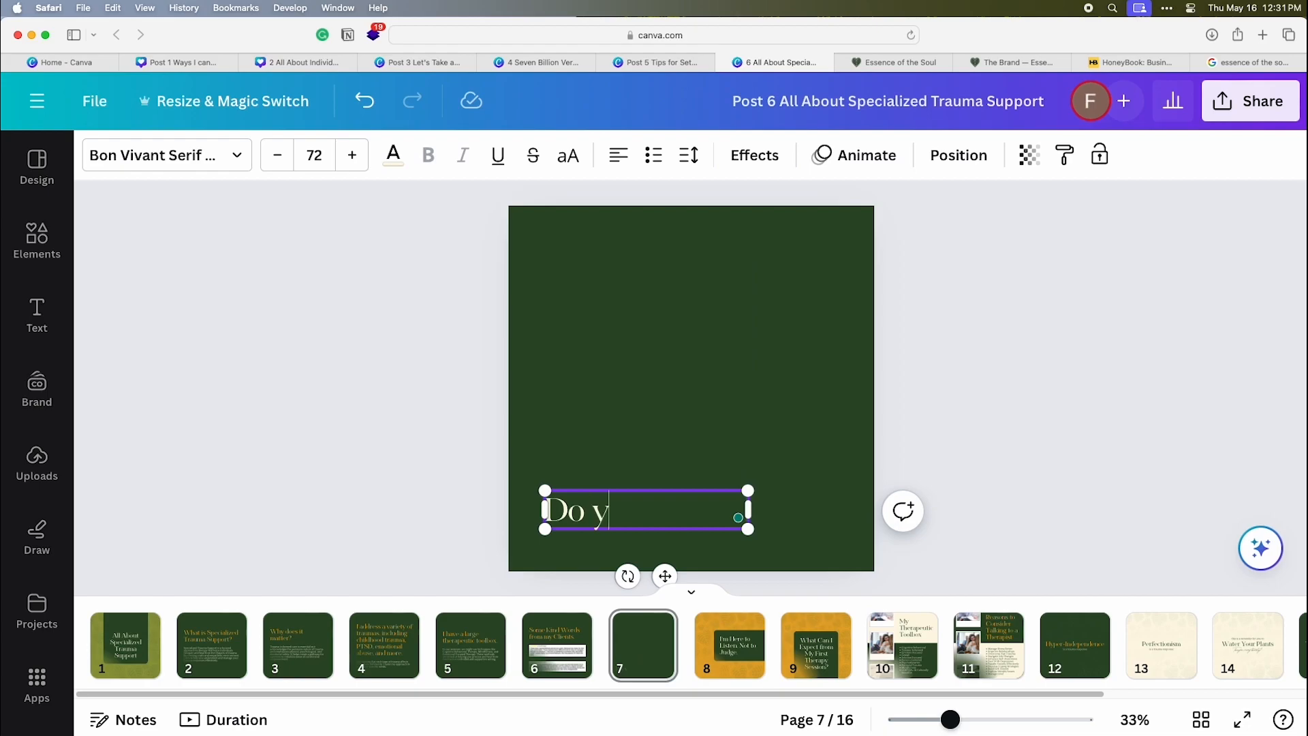
type("ou think tauma")
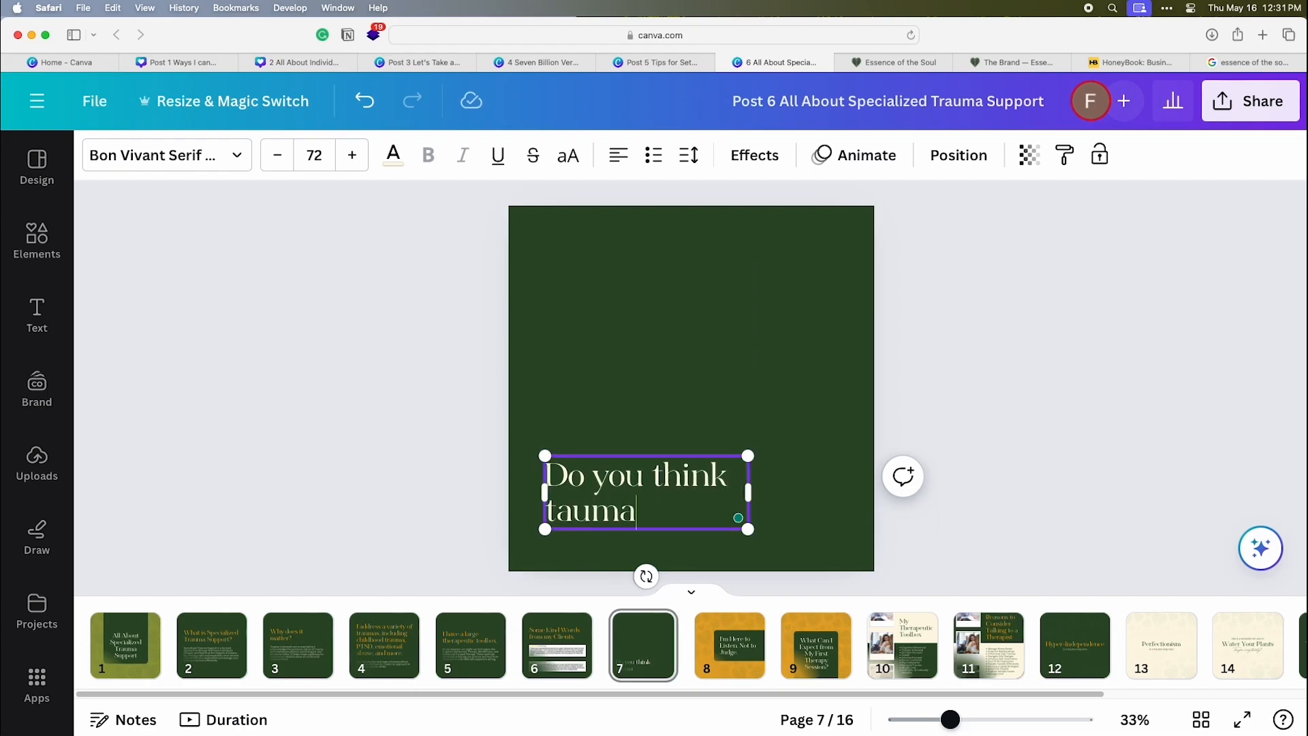
key("BackSpace")
key("BackSpace")
key("BackSpace")
key("BackSpace")
type("rauma ")
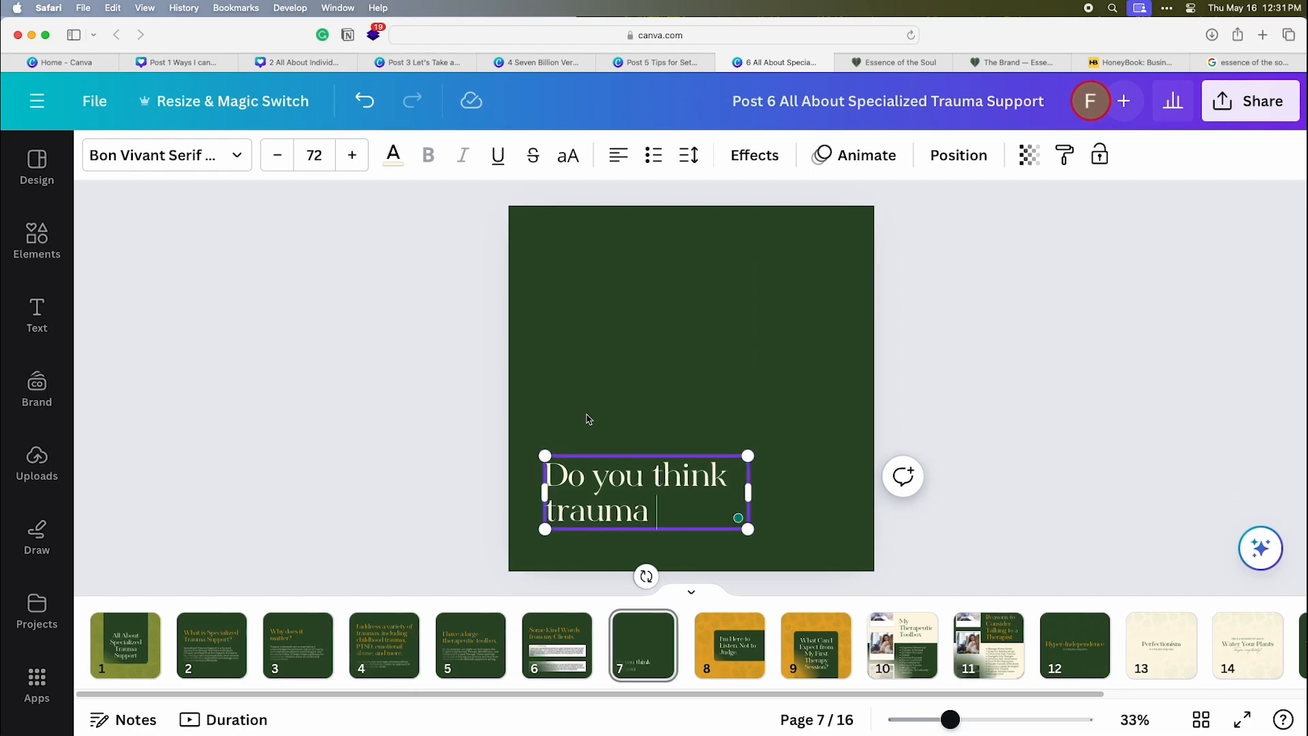
type("informed ther")
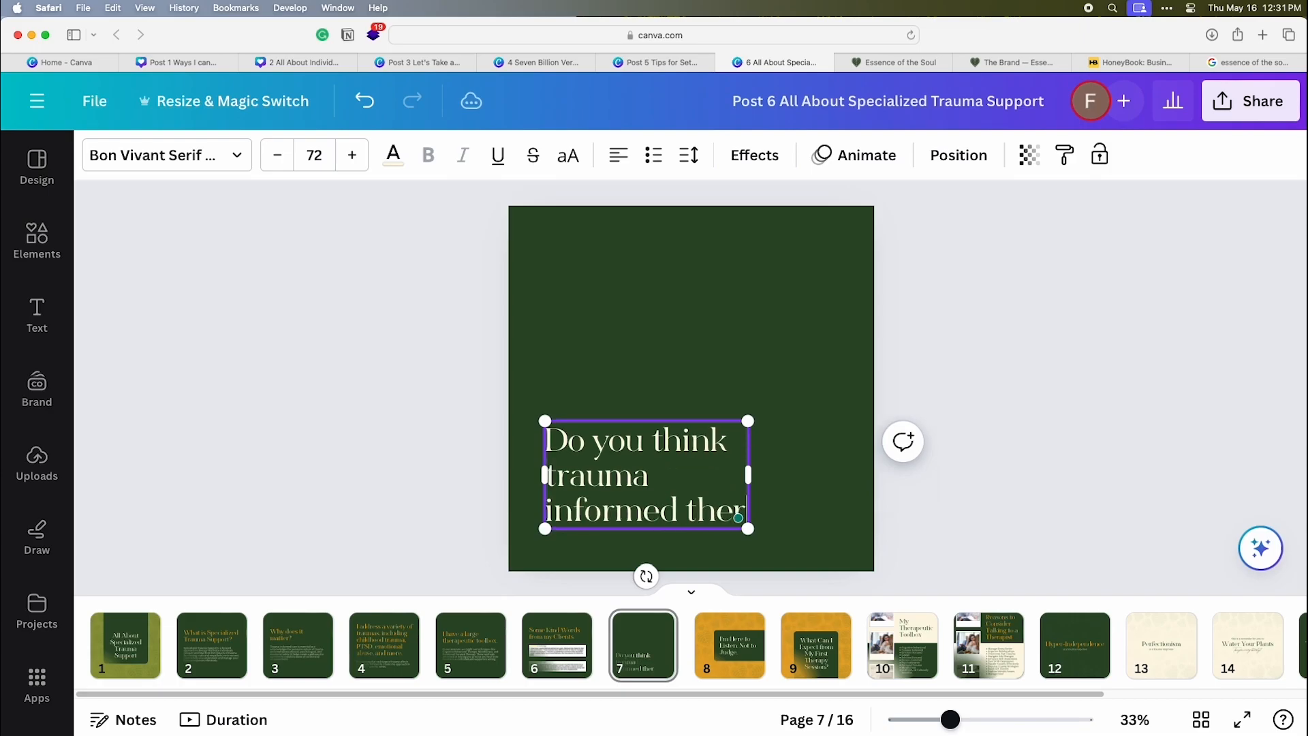
type("apy would help you?")
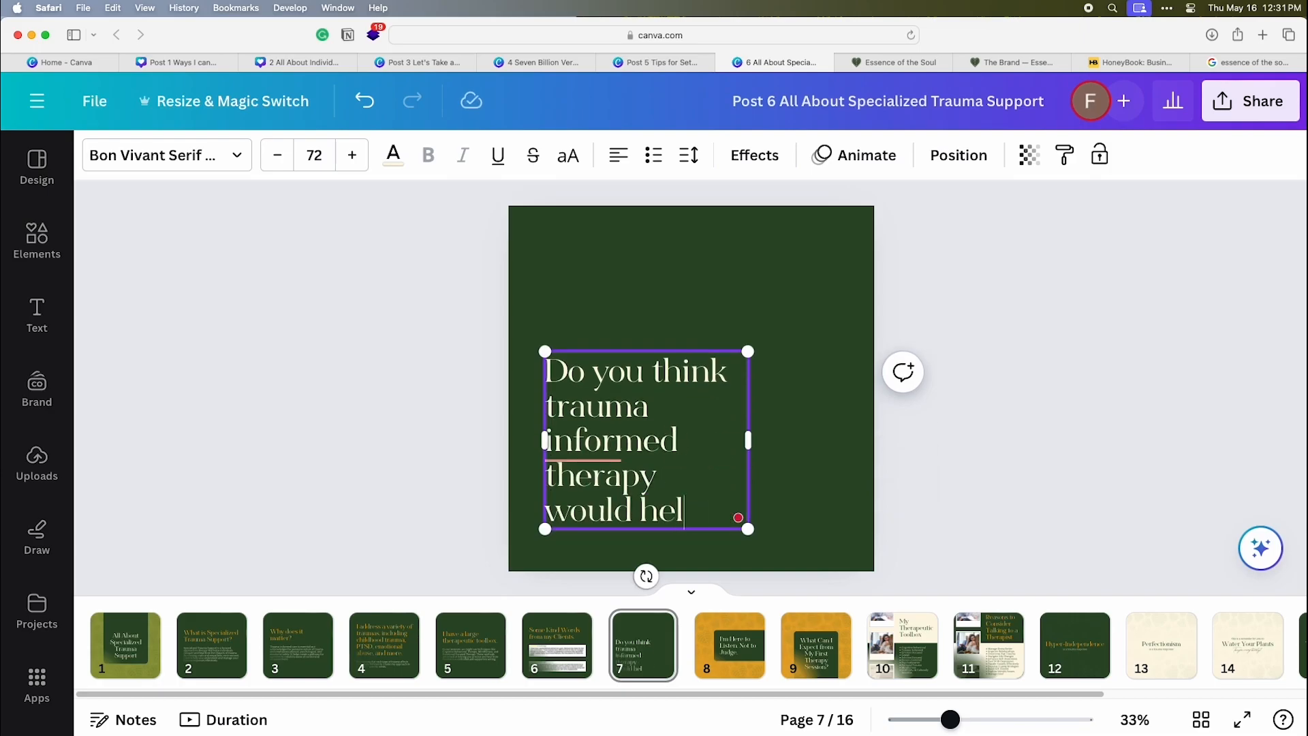
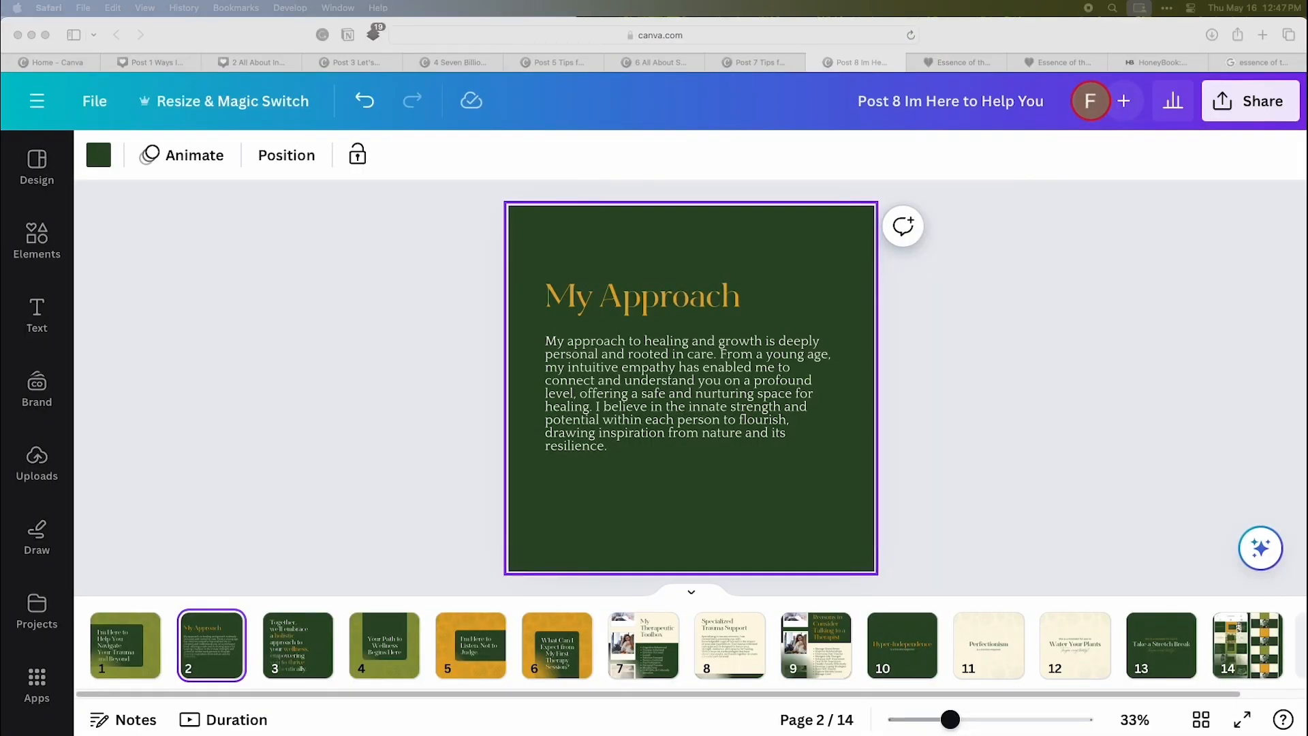
Step: Replace the "My Approach" heading on Post 8's page 2 with "Trauma affects us deeply, influencing our emotions, behaviors, and relationships."
left_click(705, 284)
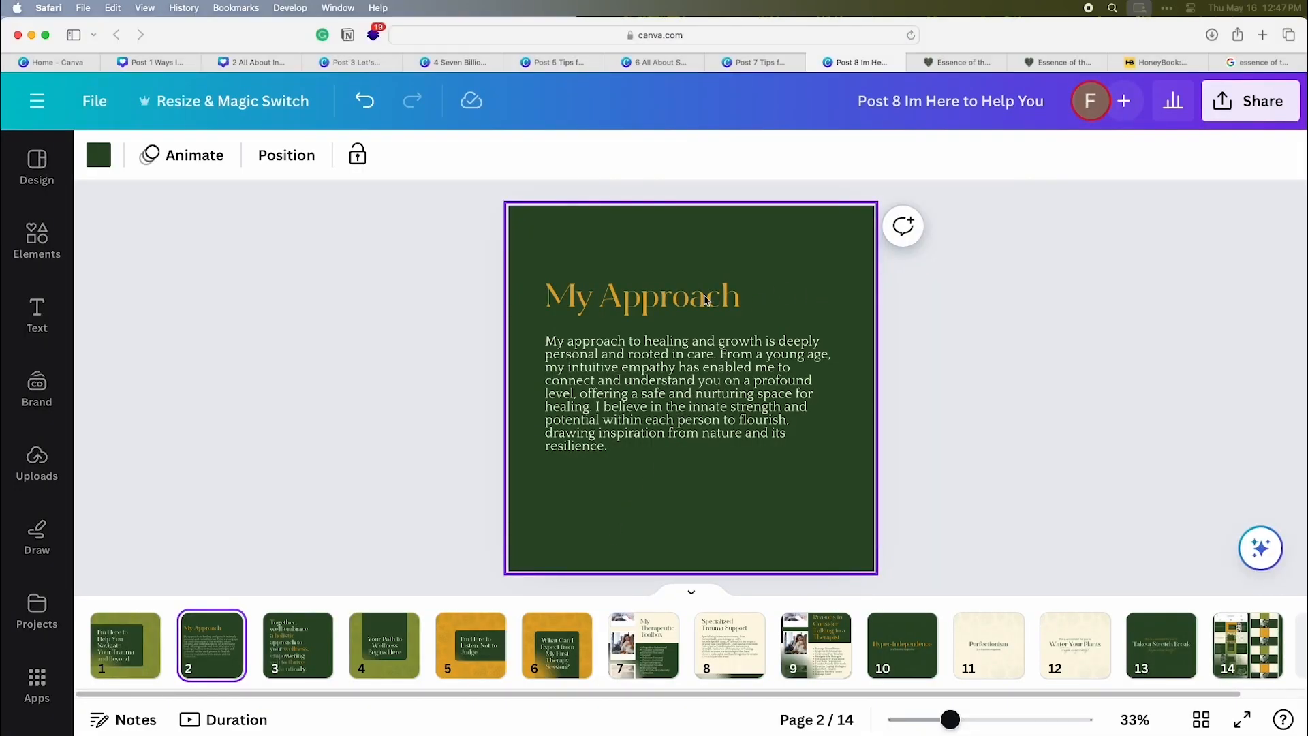
double_click(705, 283)
key("super+v")
left_click(592, 392)
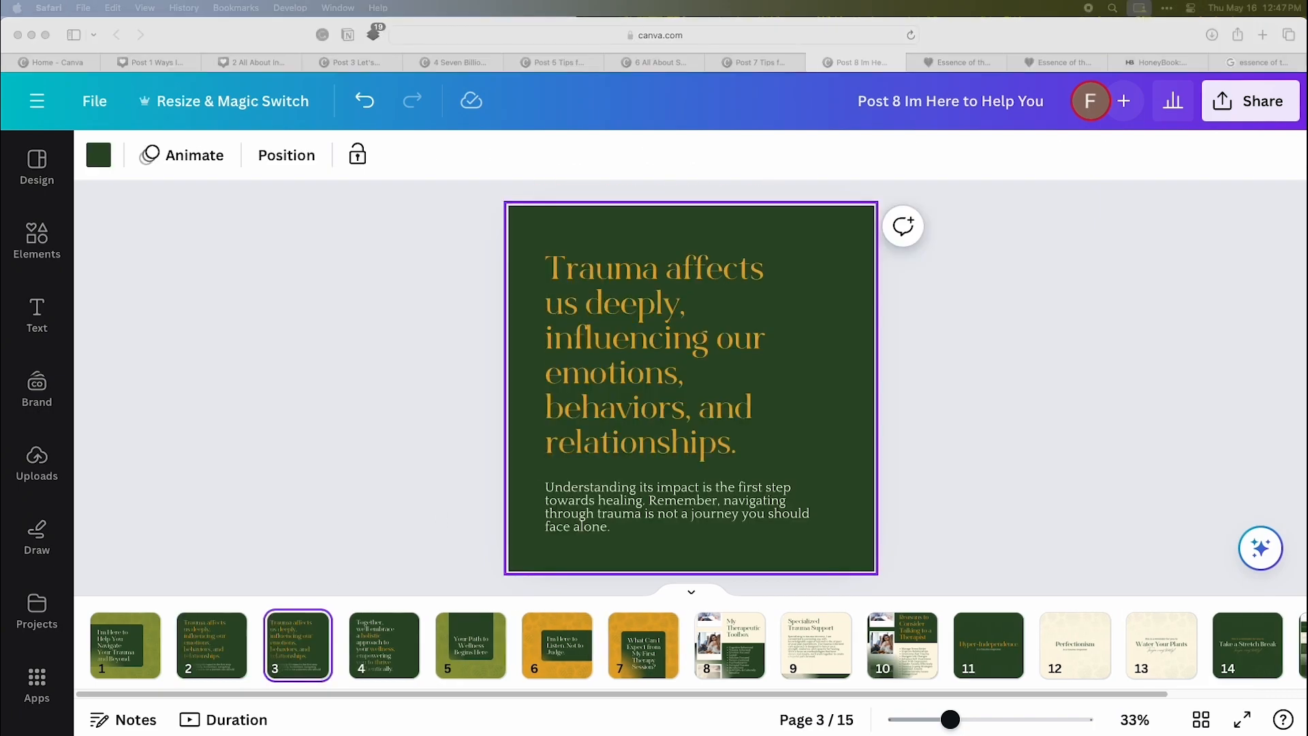
Step: Replace page 3's heading with "I am here to offer you the support, understanding, and guidance you need every step of the way." and adjust its width
double_click(708, 327)
type("I am here to offer you the support, understanding, and guidance you need every step of the way.")
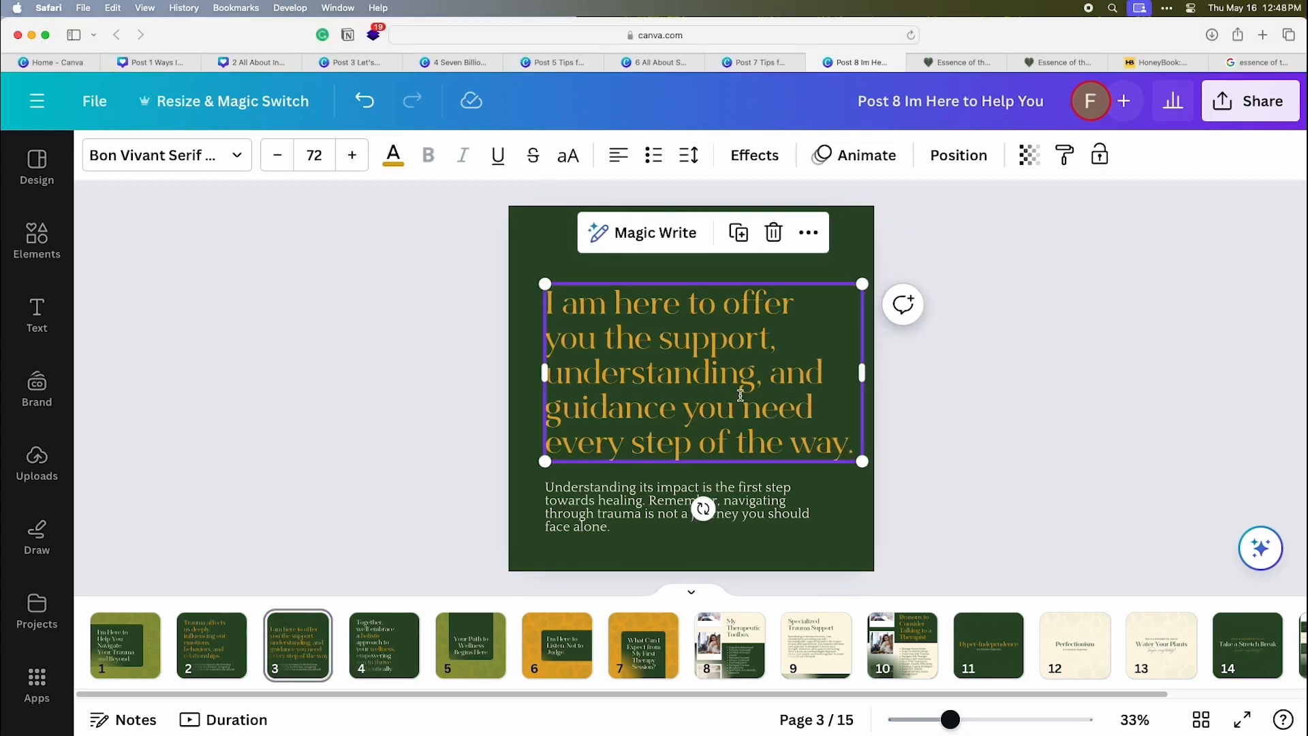
left_click_drag(873, 385, 874, 383)
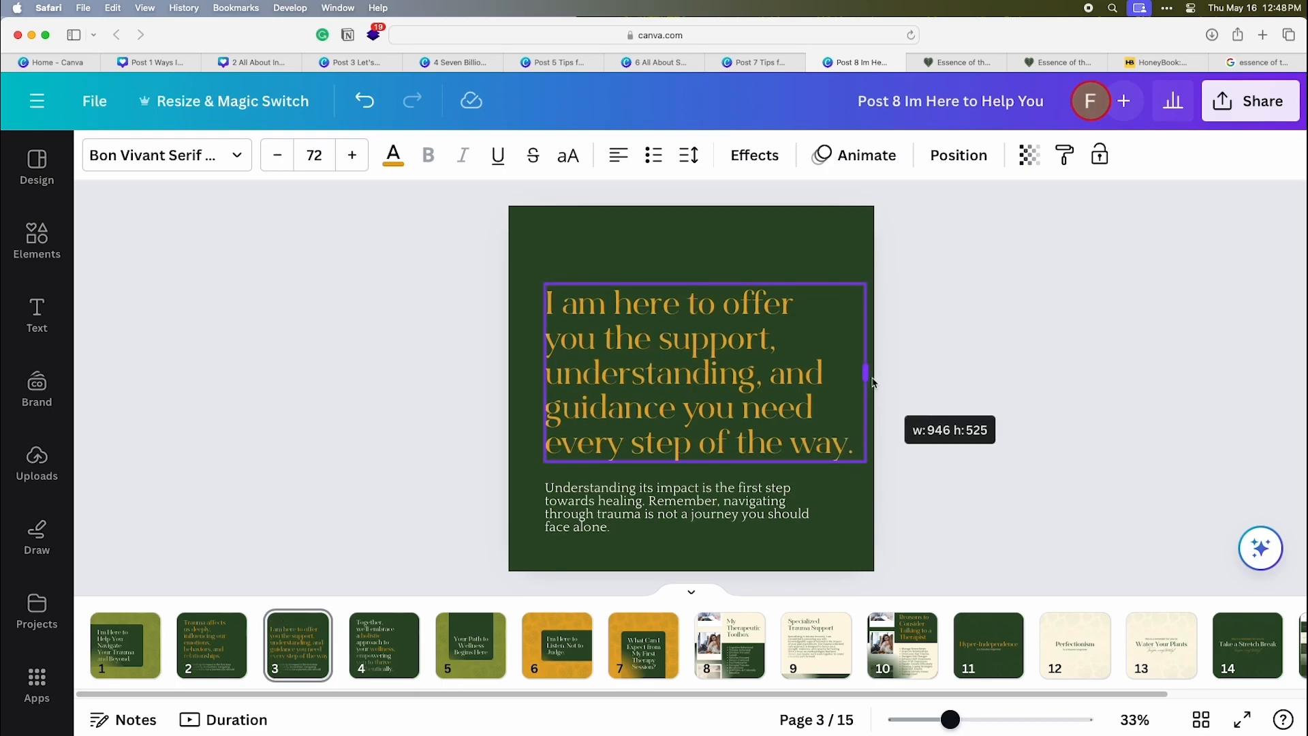
left_click_drag(873, 383, 771, 396)
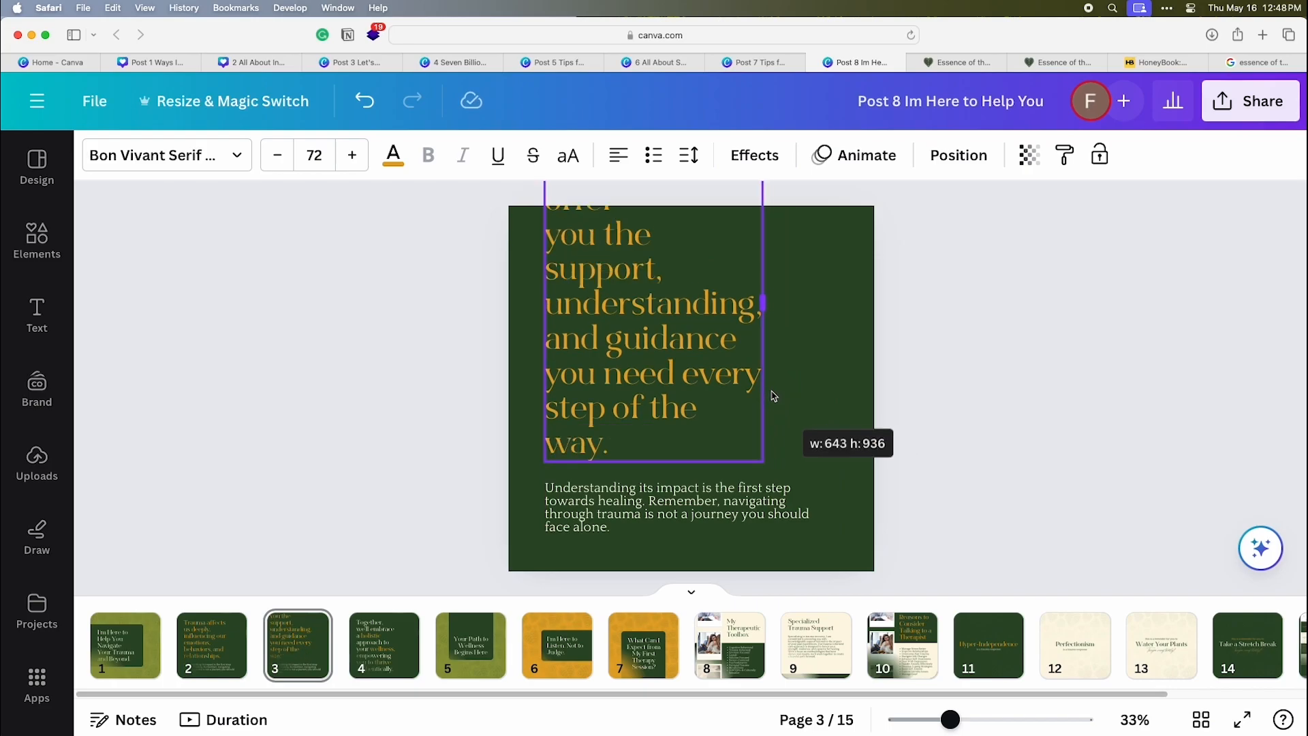
left_click_drag(774, 397, 848, 392)
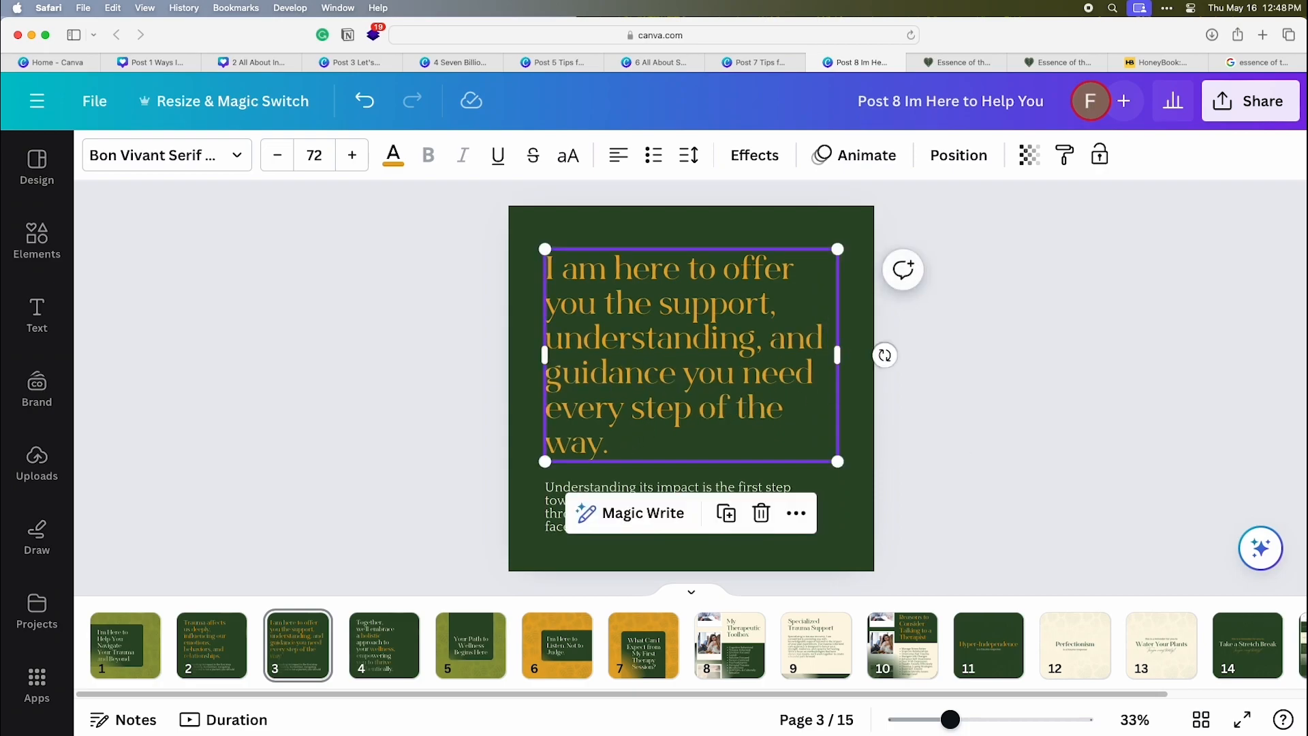
Step: Shorten page 3's heading to "I am here to offer support, understanding, and guidance every step of the way."
left_click(617, 446)
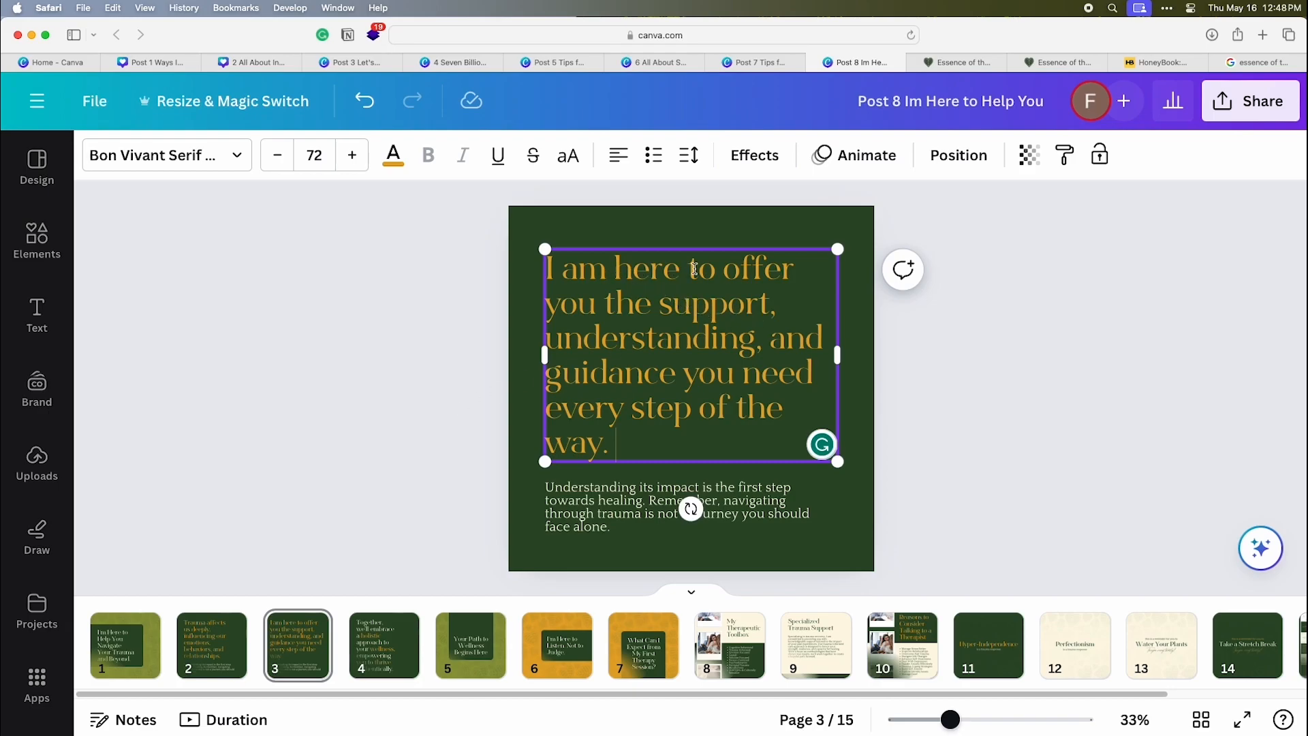
double_click(622, 304)
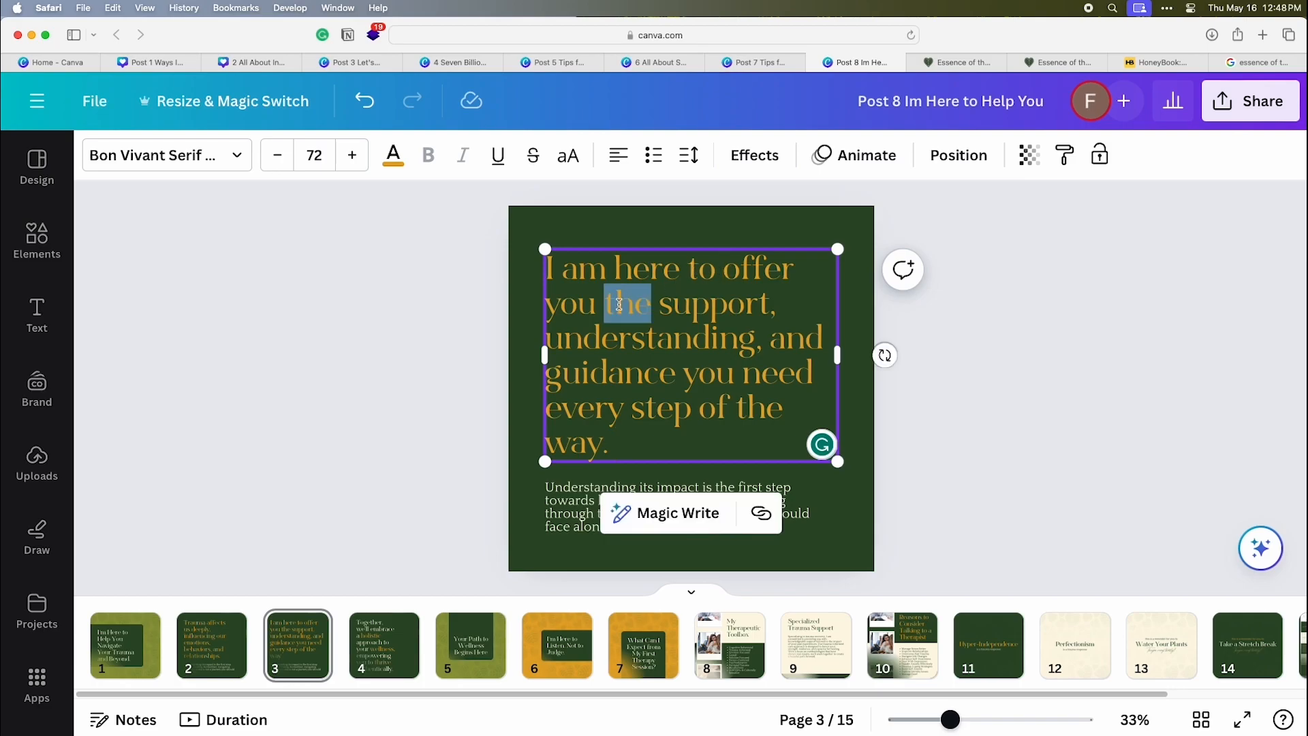
key("BackSpace")
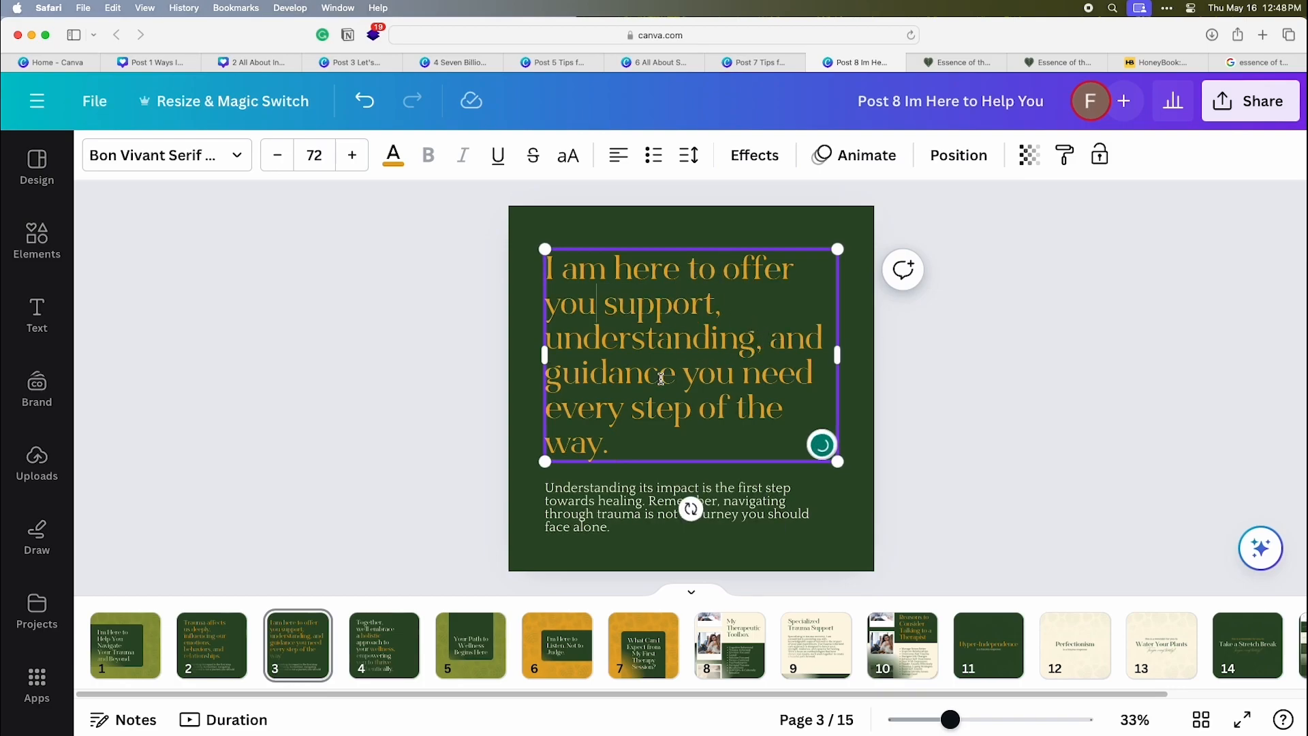
left_click(684, 374)
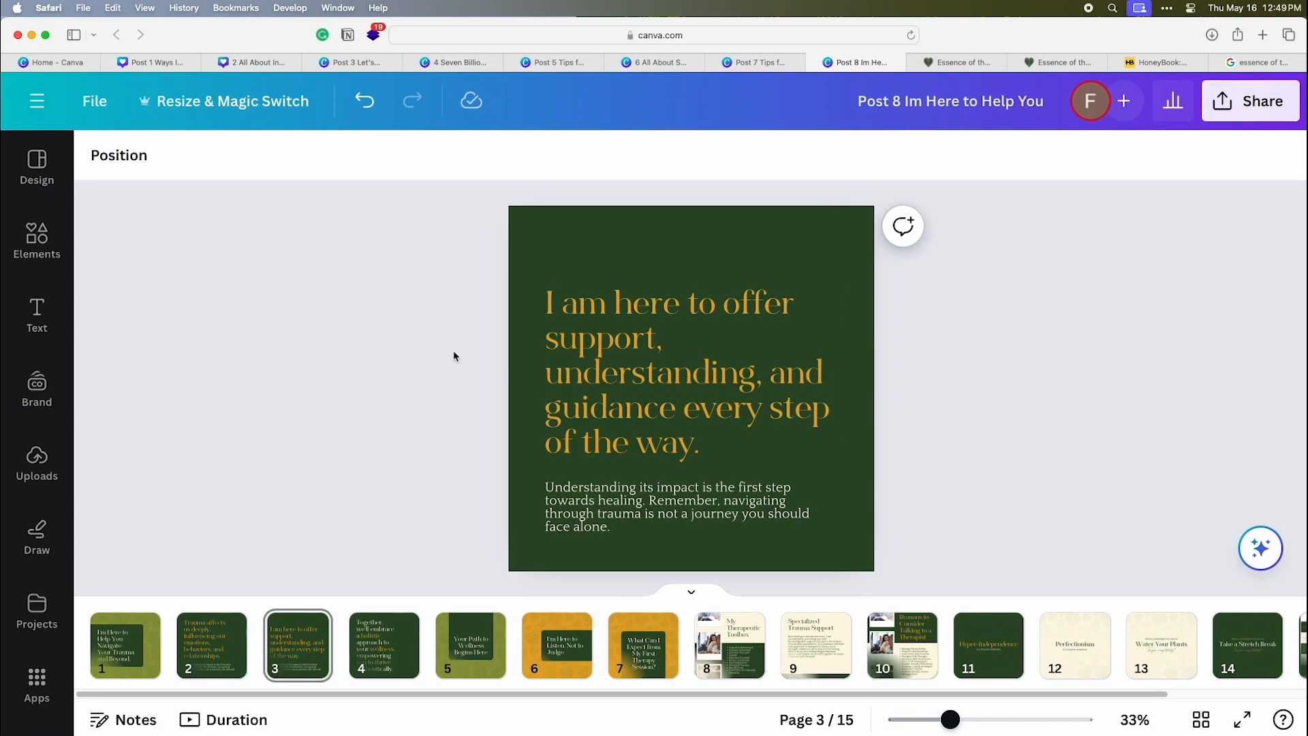
Step: Reorder page 3's heading to read "understanding, support, and guidance", then slightly narrow and reposition its text box
left_click(625, 341)
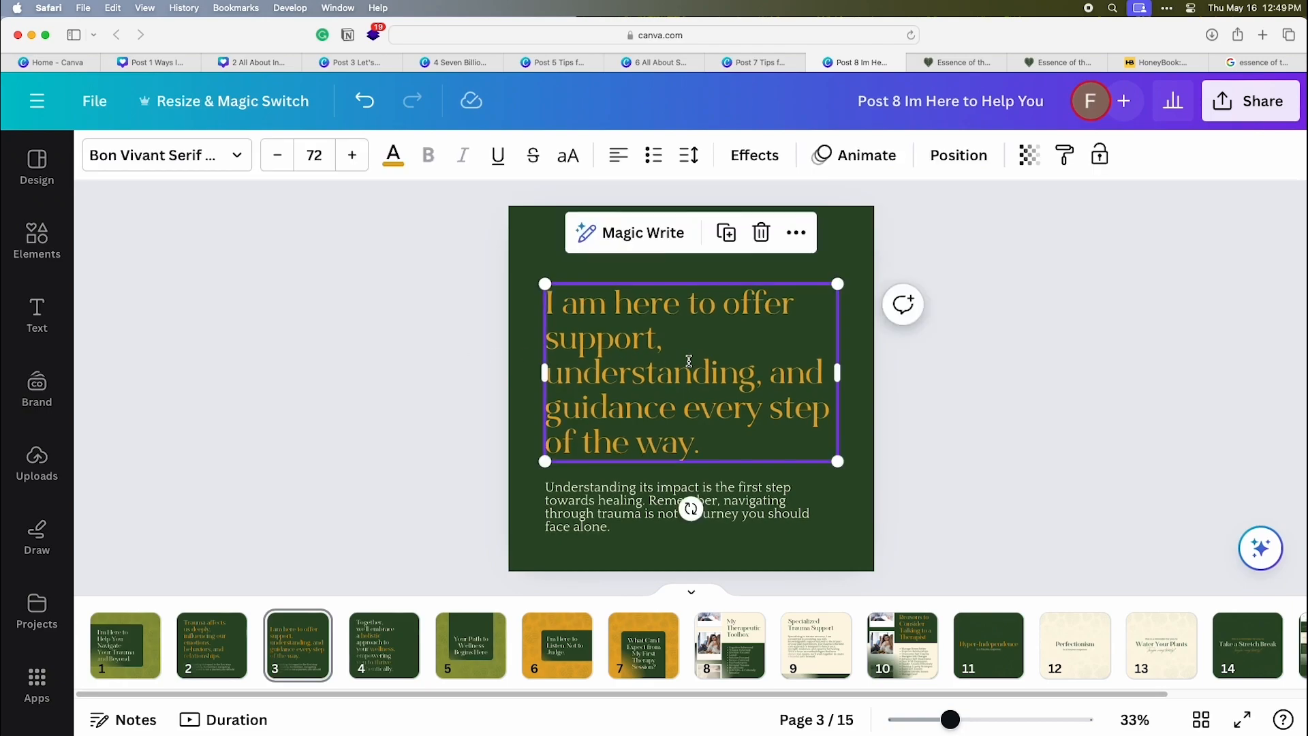
double_click(625, 341)
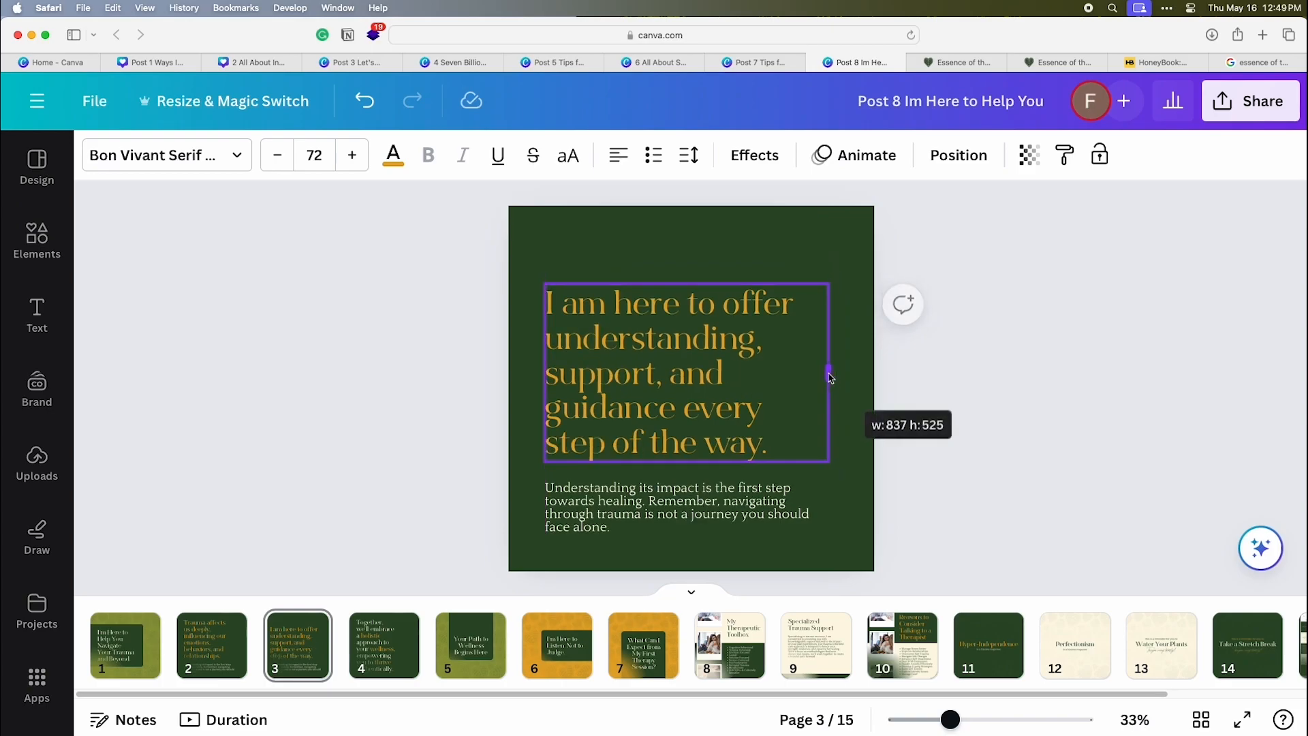
left_click(867, 409)
left_click(703, 419)
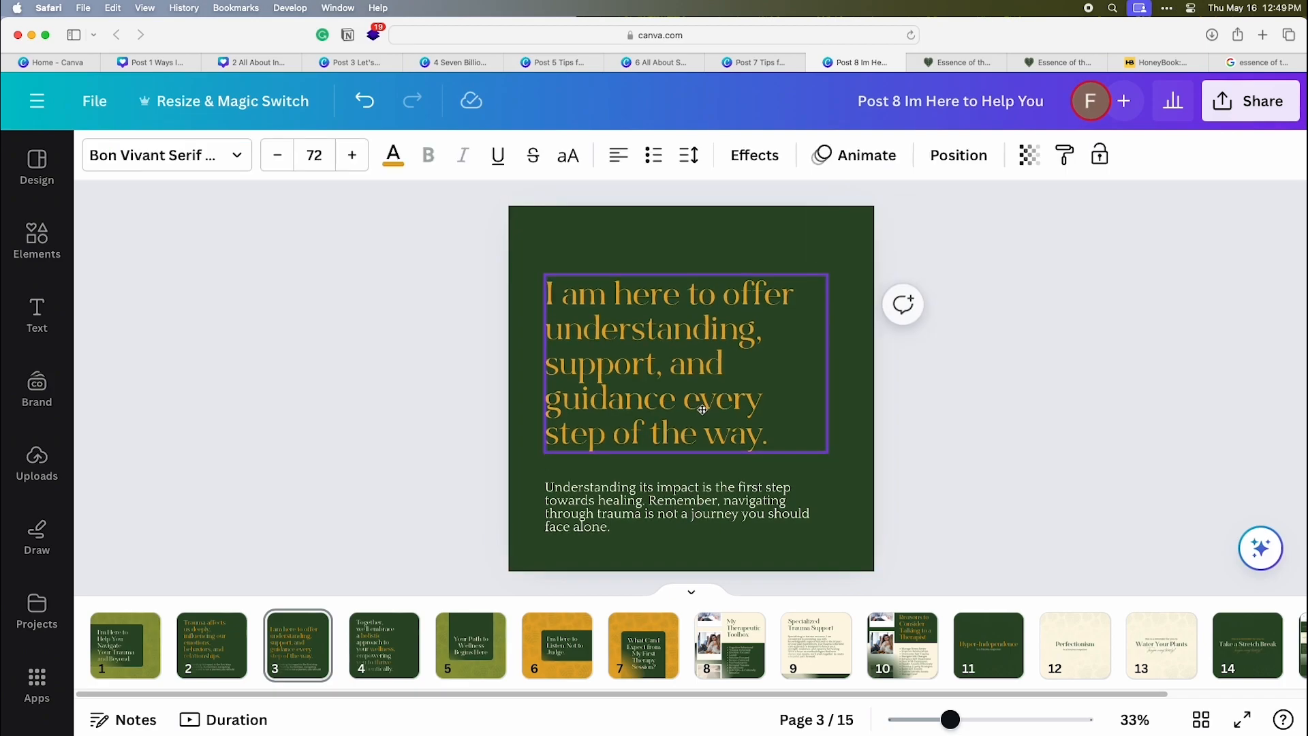
left_click_drag(703, 418, 701, 422)
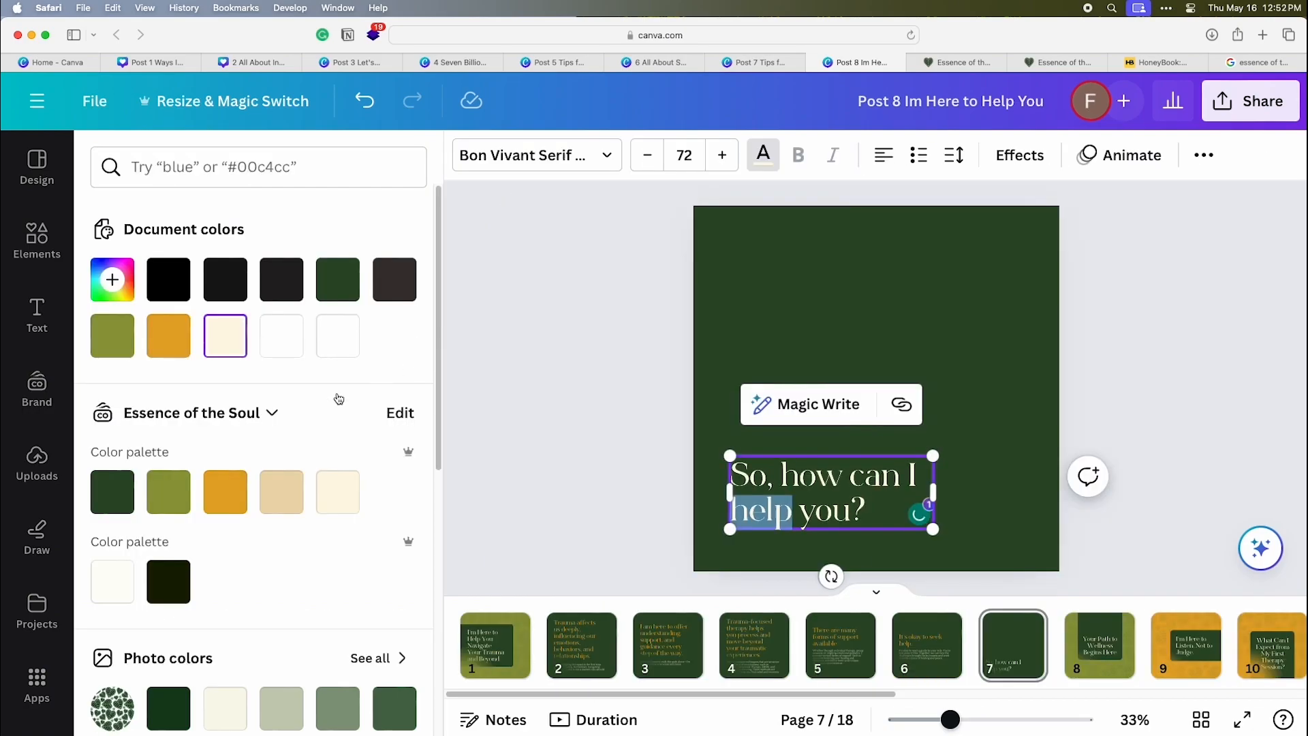
Step: Color the word "help" on page 7 in the brand's orange and narrow the text box so the question wraps onto five lines
left_click(225, 492)
left_click_drag(749, 492, 661, 515)
left_click(89, 280)
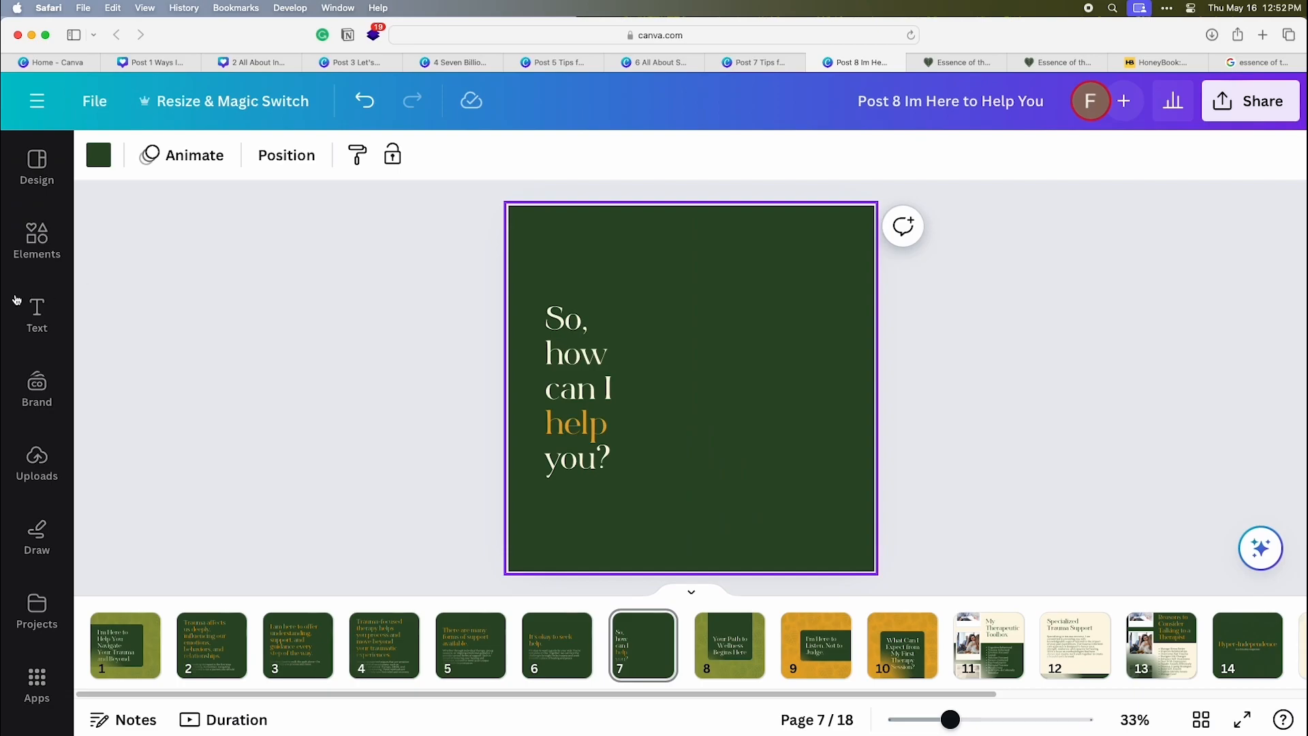
Step: Add the brand kit's heart-shaped leaf pattern to page 7 so it covers the whole page
left_click(38, 245)
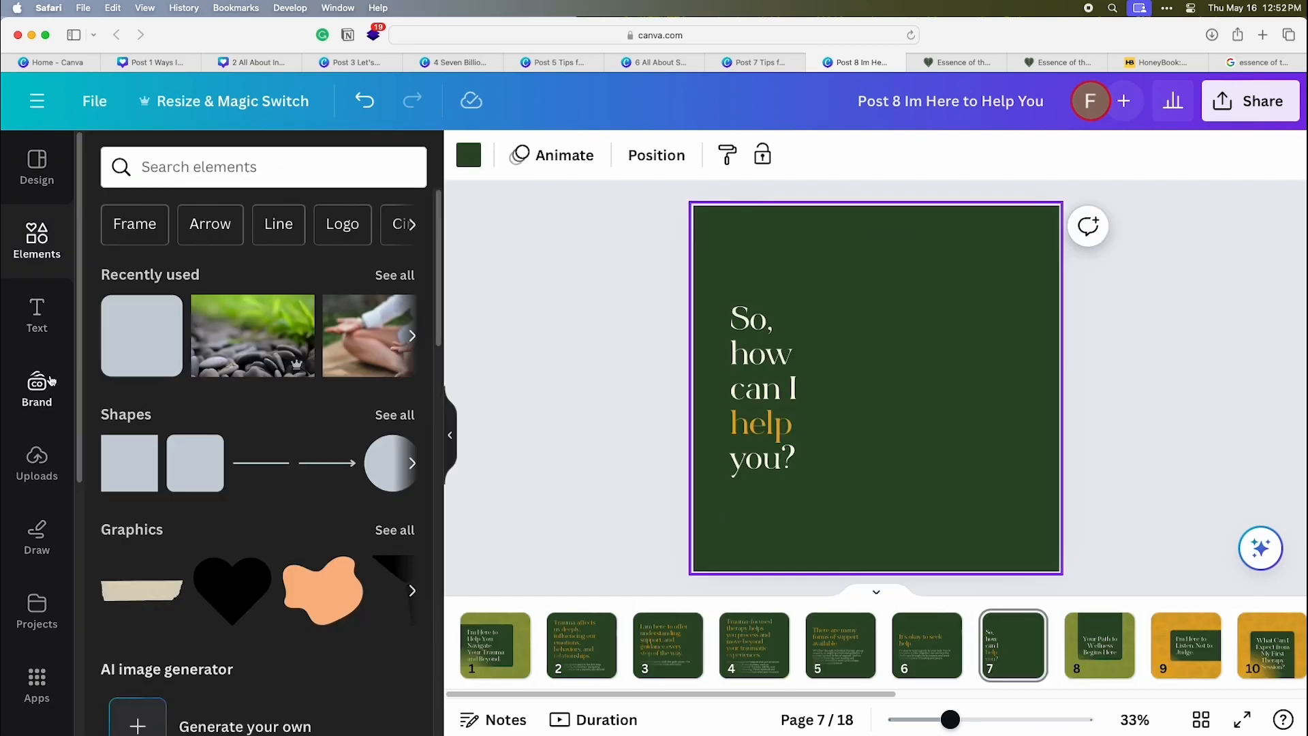
left_click(37, 389)
left_click_drag(171, 484, 694, 579)
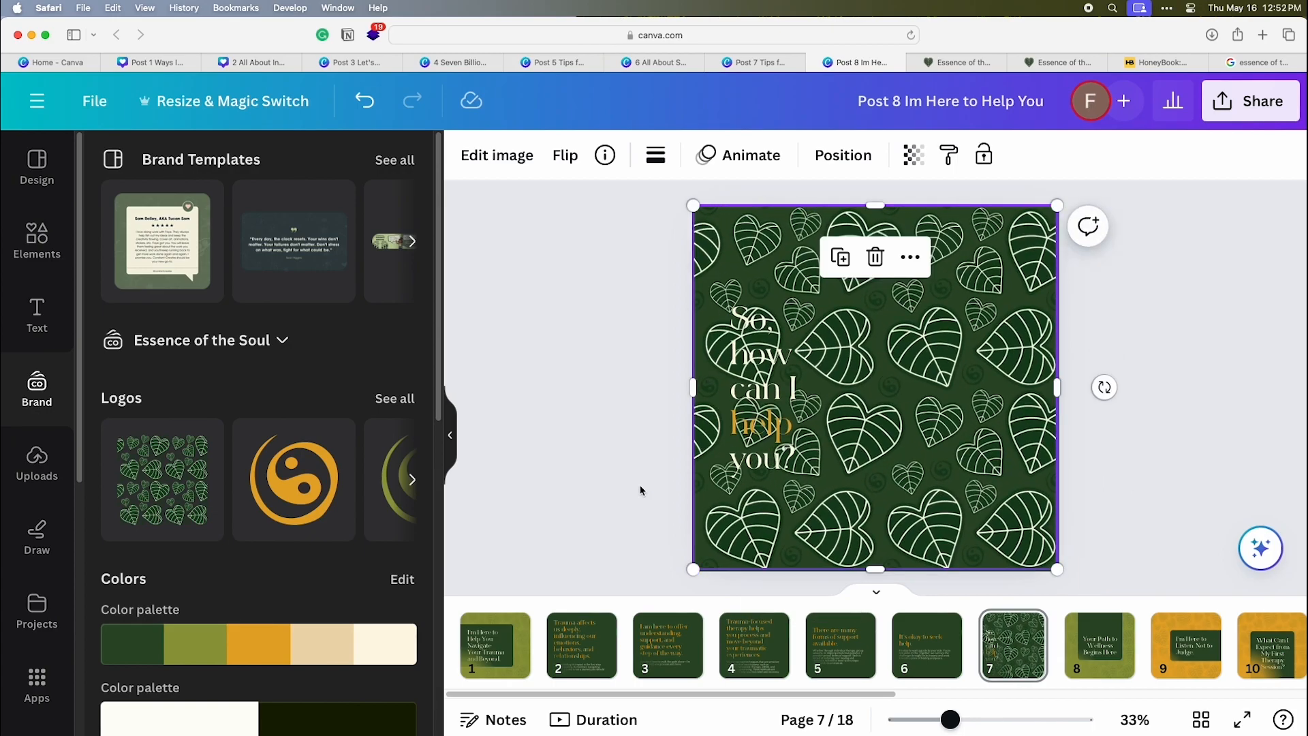
left_click(569, 341)
left_click(930, 366)
Step: Search the elements for "gradient" and overlay a horizontally fading dark green gradient on page 7's leaf pattern, behind the text
left_click(25, 237)
left_click(225, 161)
type("gradient")
key("Return")
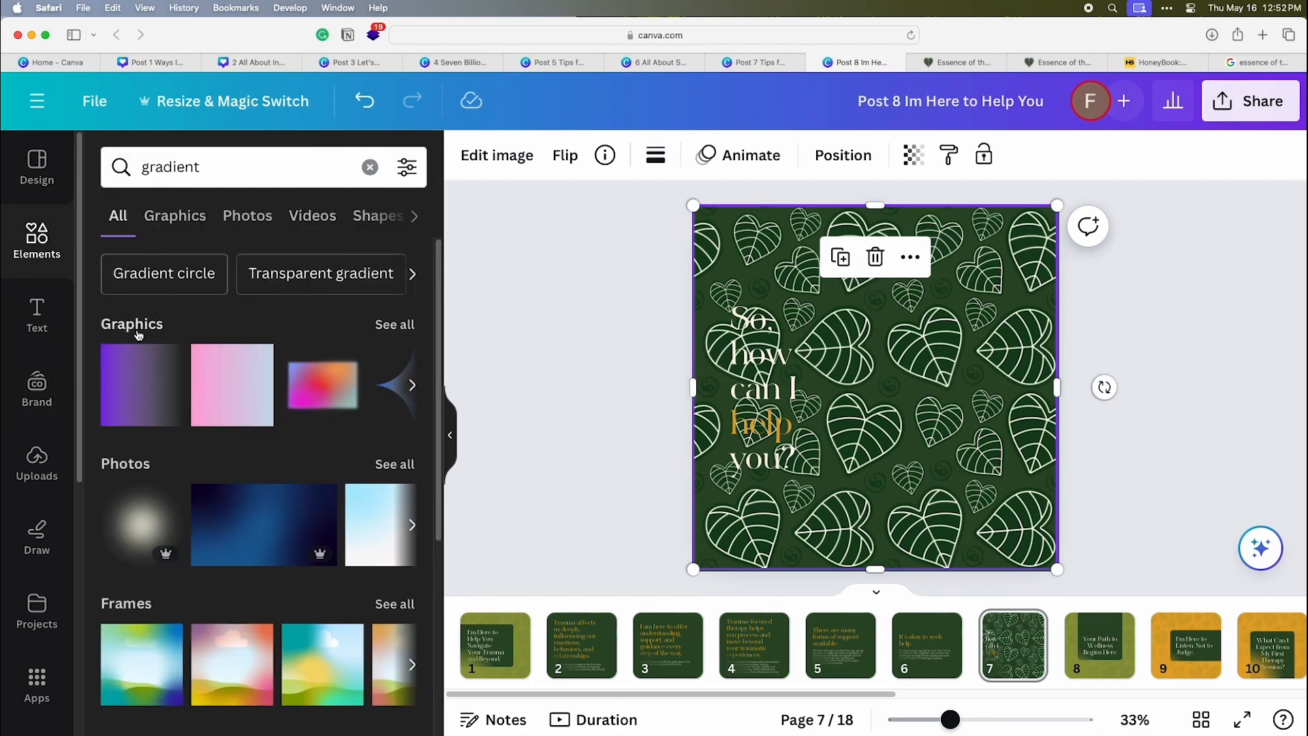
left_click(138, 372)
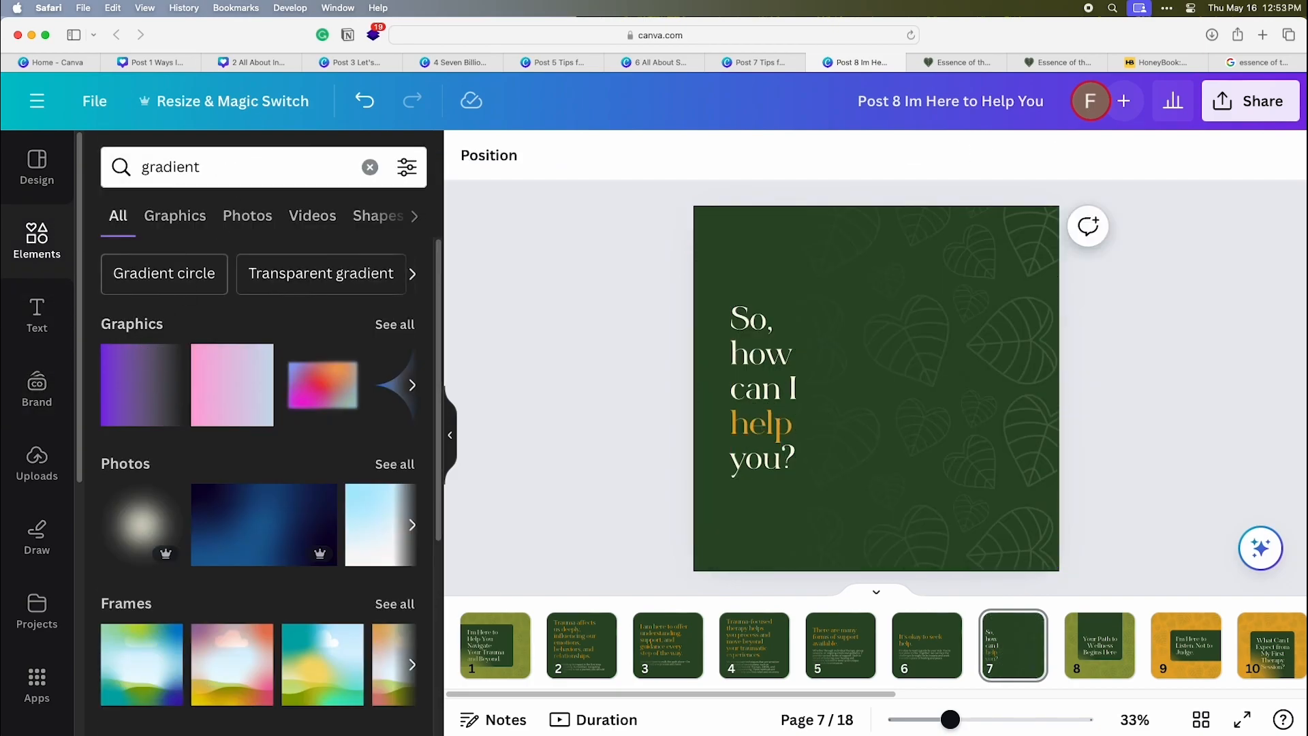
Step: Copy the consultation and 30-Day Challenge pages from the Post 5 Tips for Setting Boundaries carousel and return to the Post 8 design
left_click(768, 63)
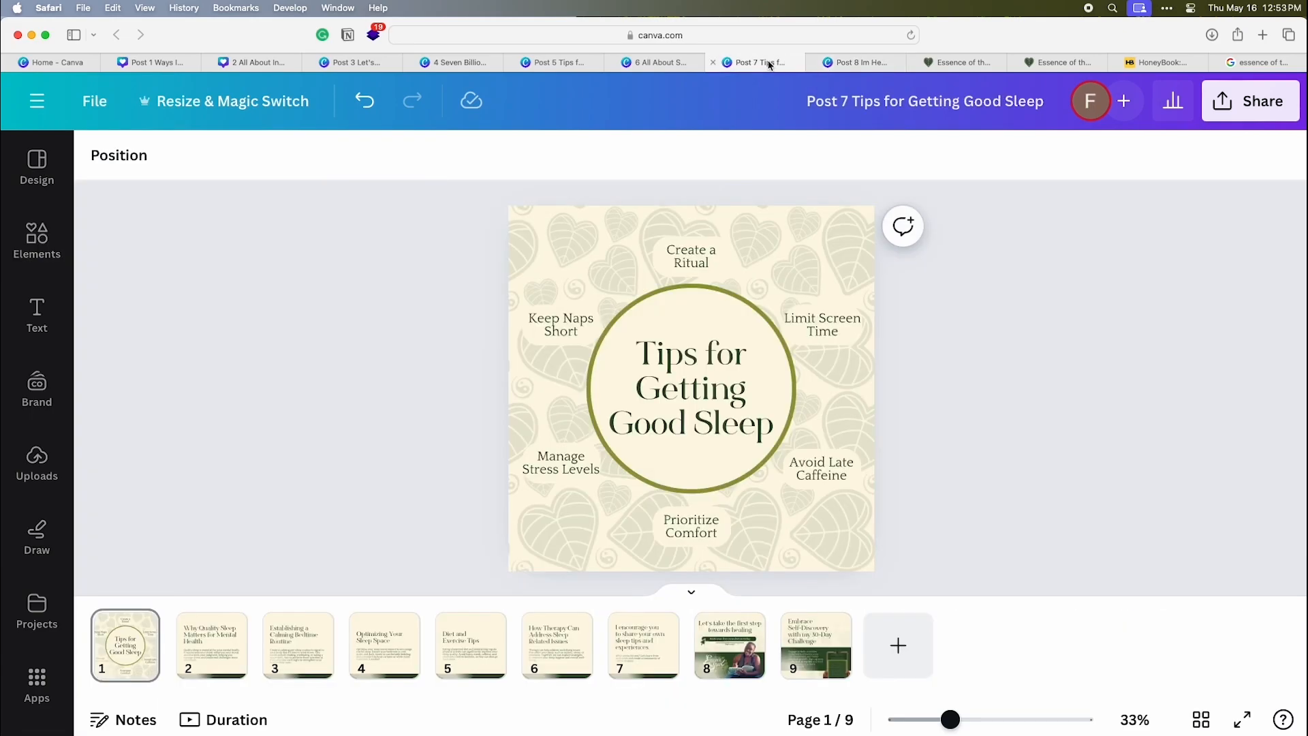
left_click(574, 63)
left_click(729, 644)
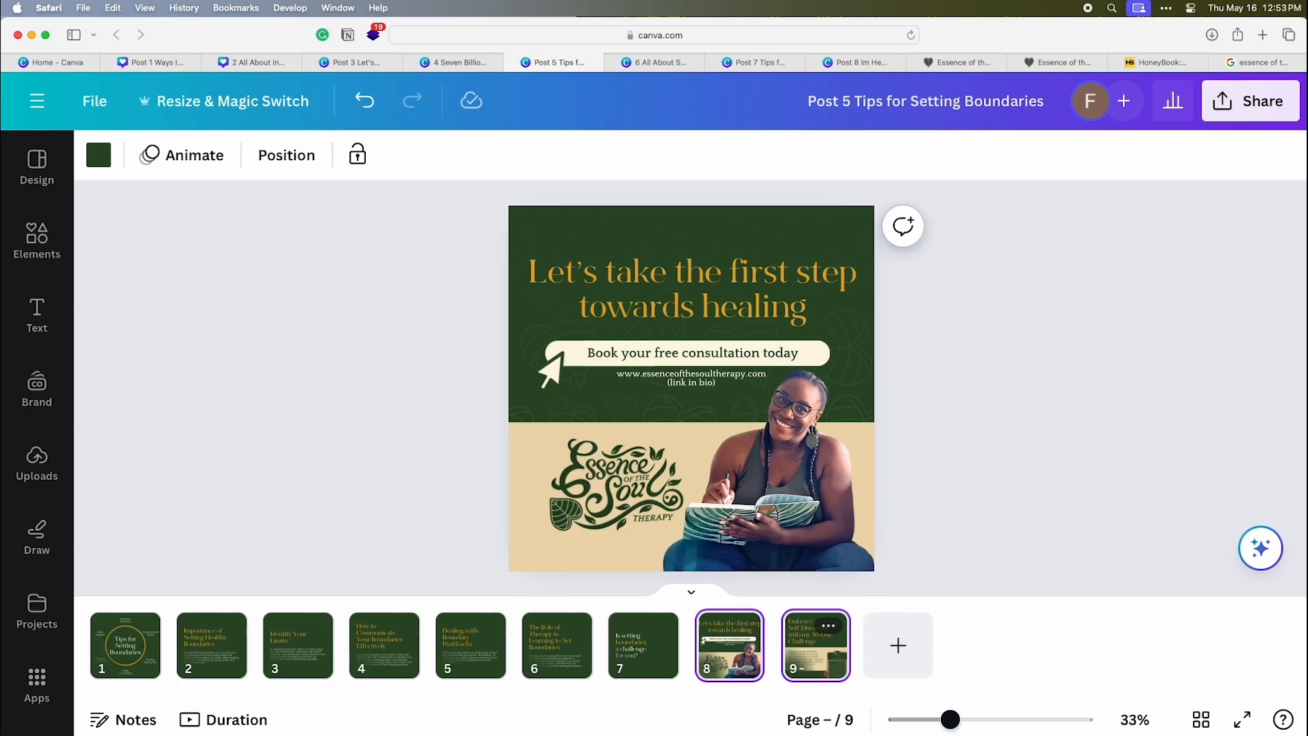
left_click(855, 62)
left_click(143, 649)
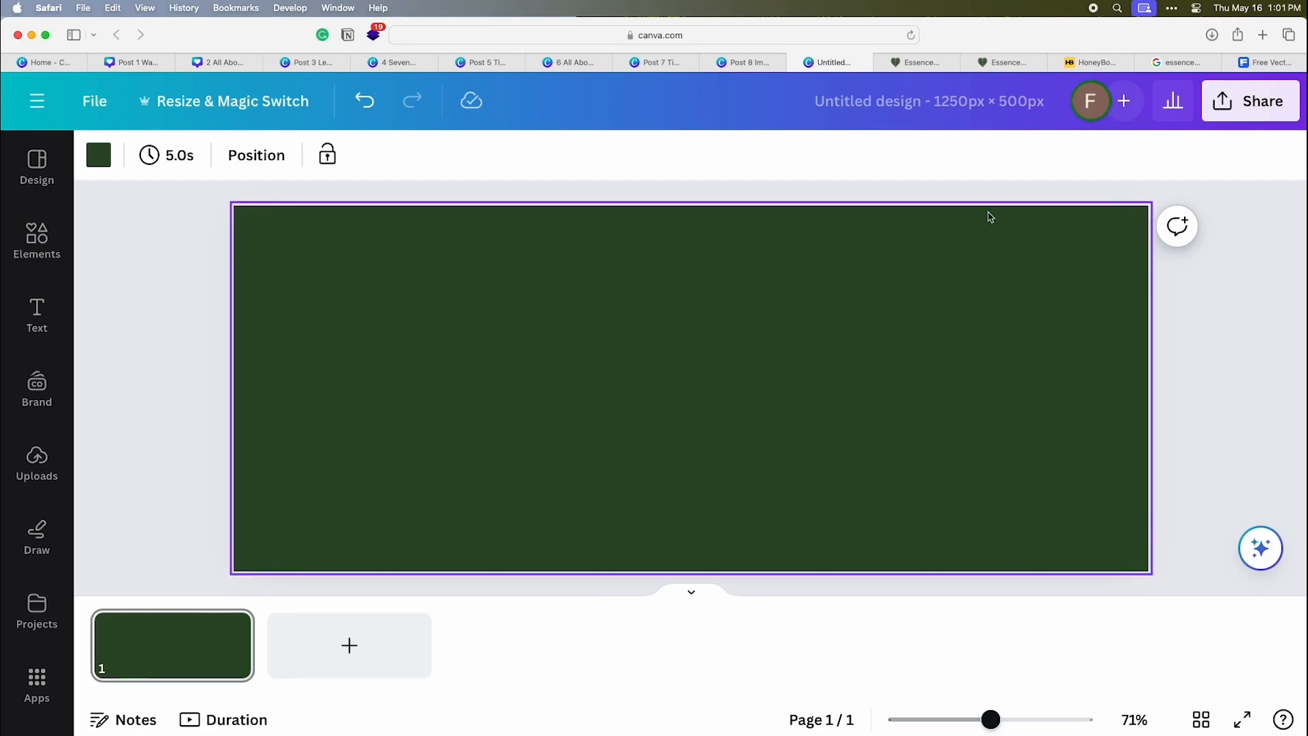
Step: Examine the realistic Instagram photo frame smartphone vector on Freepik and return to the untitled 1250 × 500 px Canva design
left_click(1266, 64)
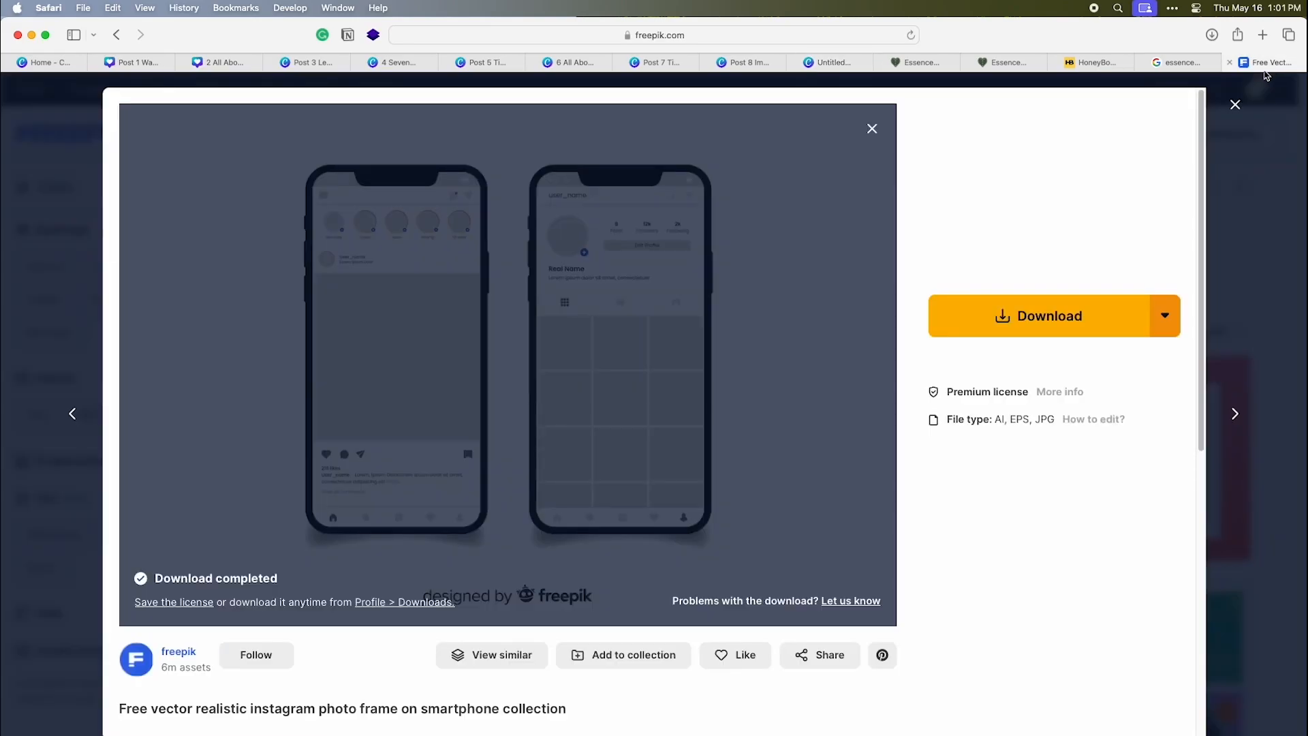
left_click(873, 129)
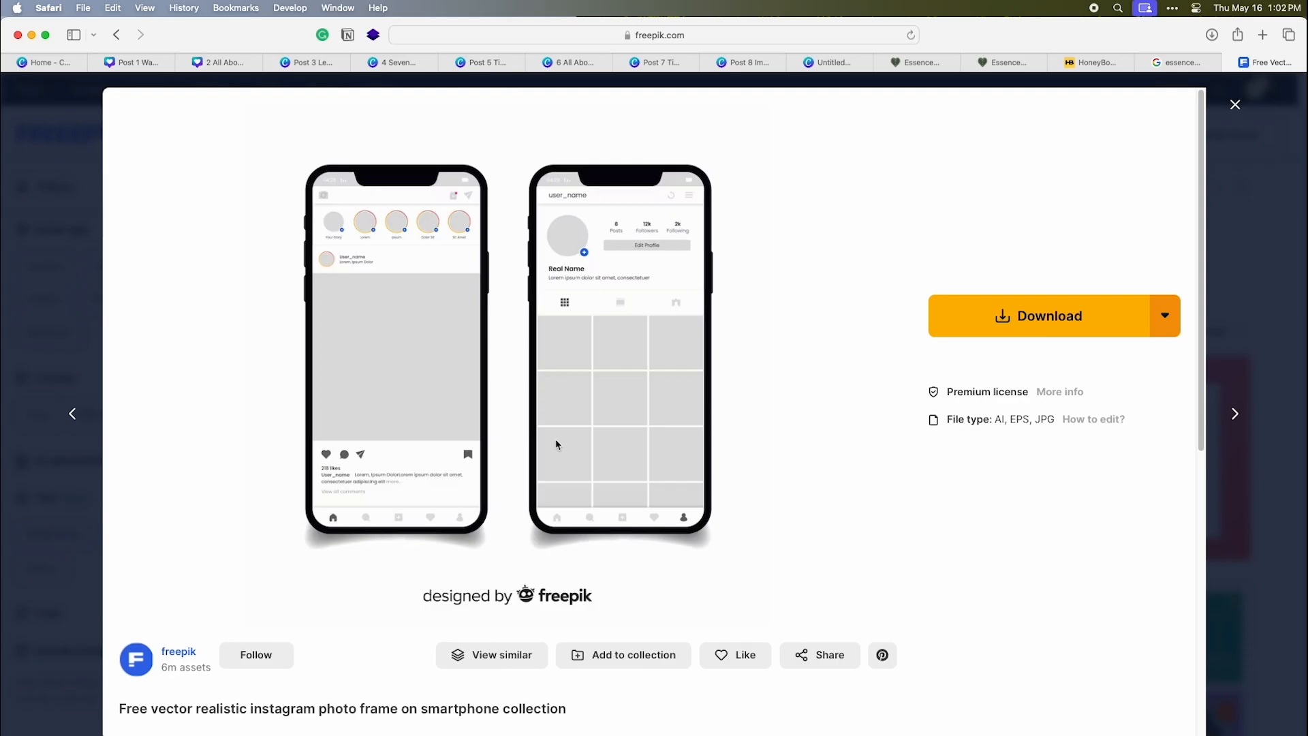
left_click(828, 62)
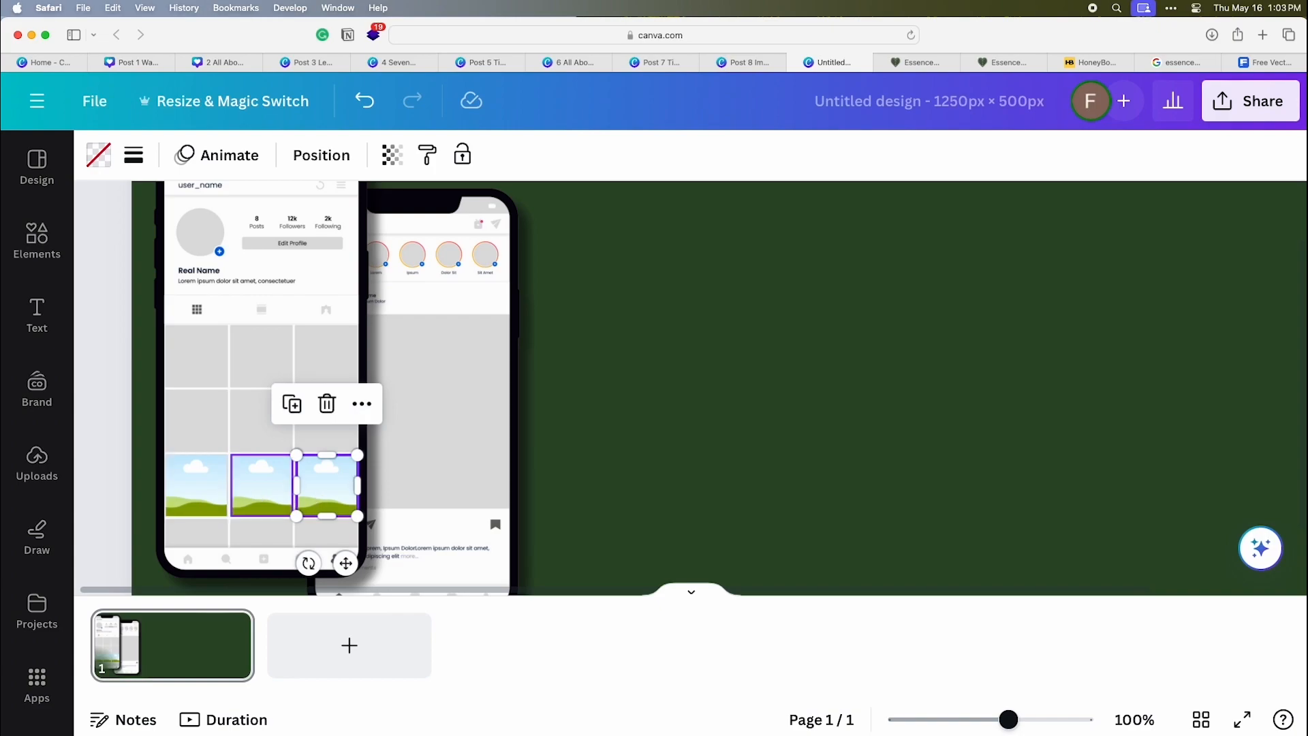
Step: Select the row of three image frames and position it over the top row of the front phone's profile grid
left_click(261, 497, "shift")
left_click(202, 500, "shift")
left_click_drag(201, 499, 210, 372)
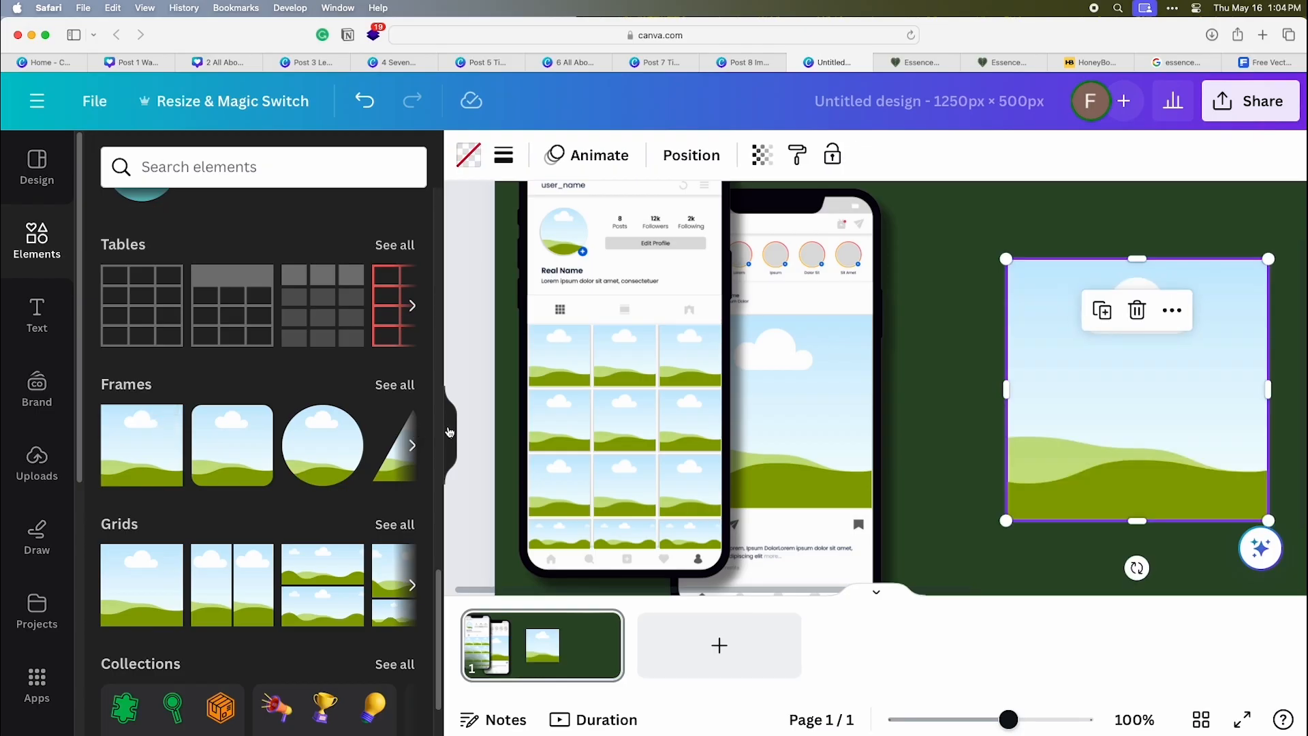
Step: Move the large square frame directly beside the rear phone's post image and shrink it
left_click(450, 432)
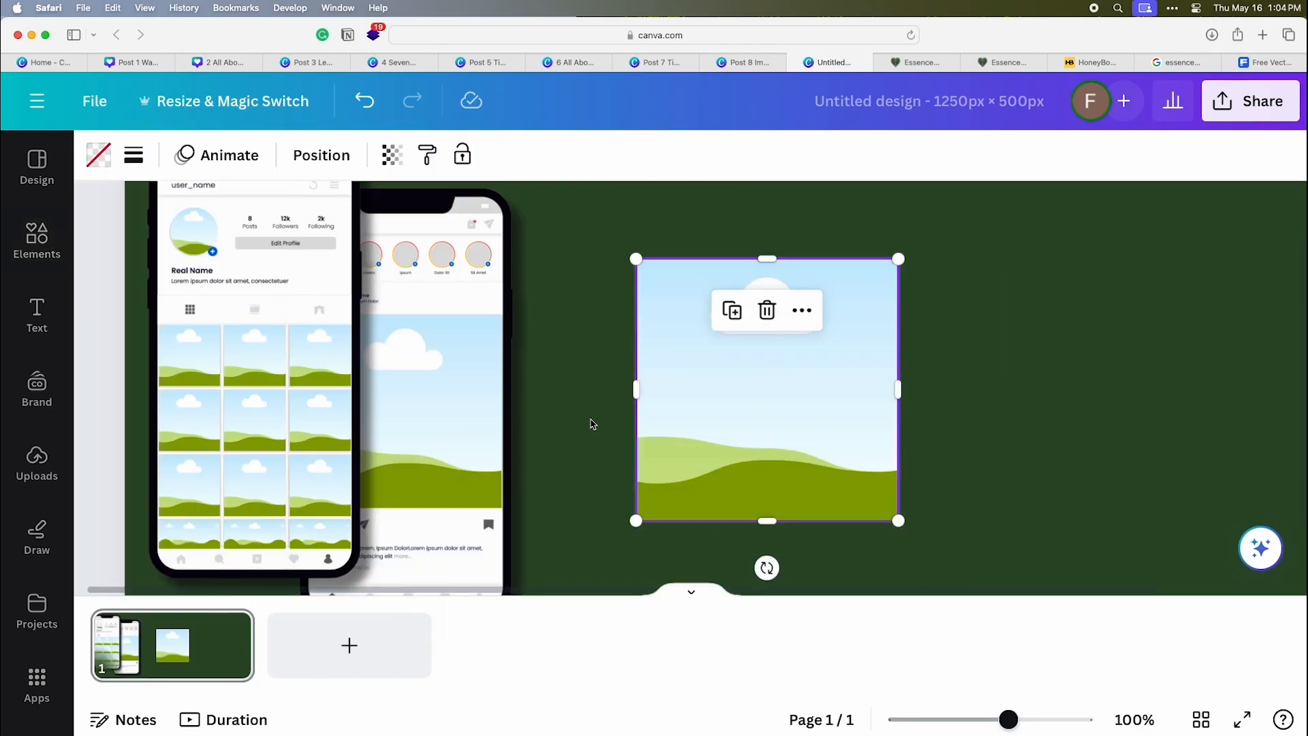
left_click_drag(753, 428, 632, 465)
left_click_drag(768, 294, 746, 320)
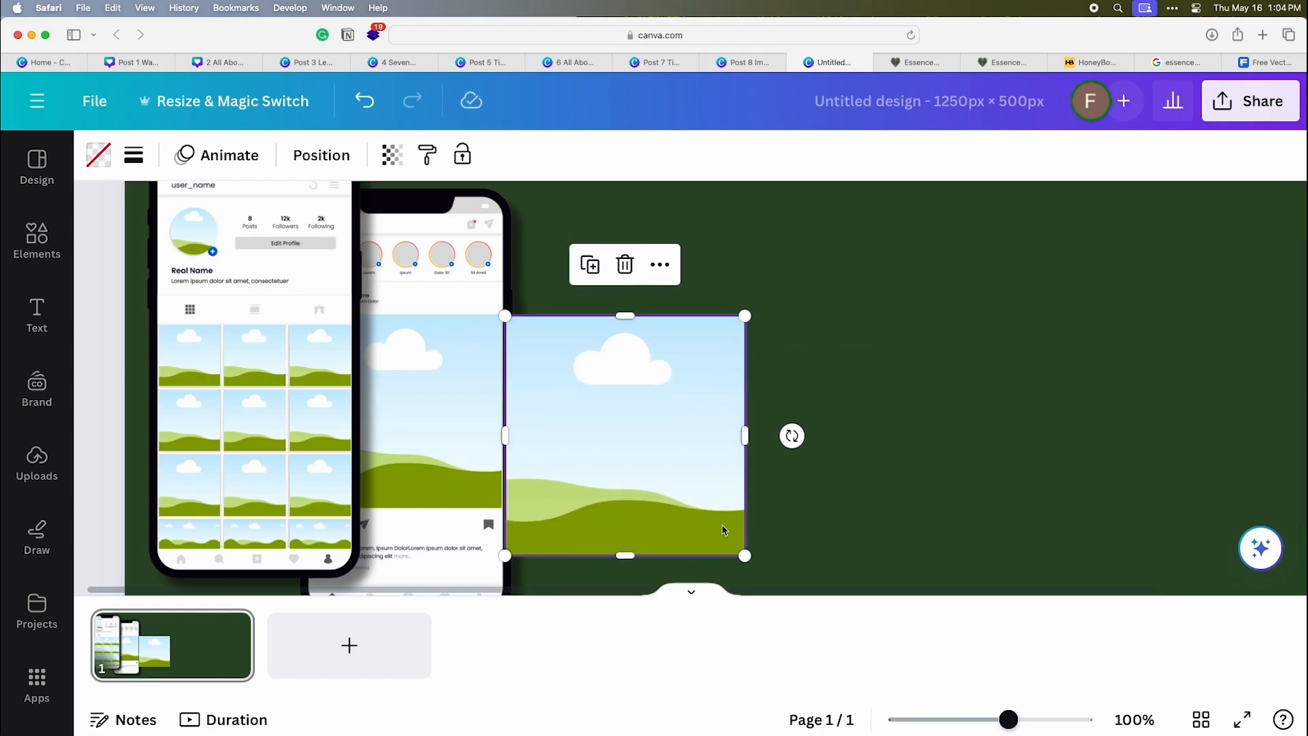
Step: Shrink the square frame, line up five matching frames beside the rear phone, and shift the whole layout slightly lower on the banner
left_click_drag(746, 555, 695, 508)
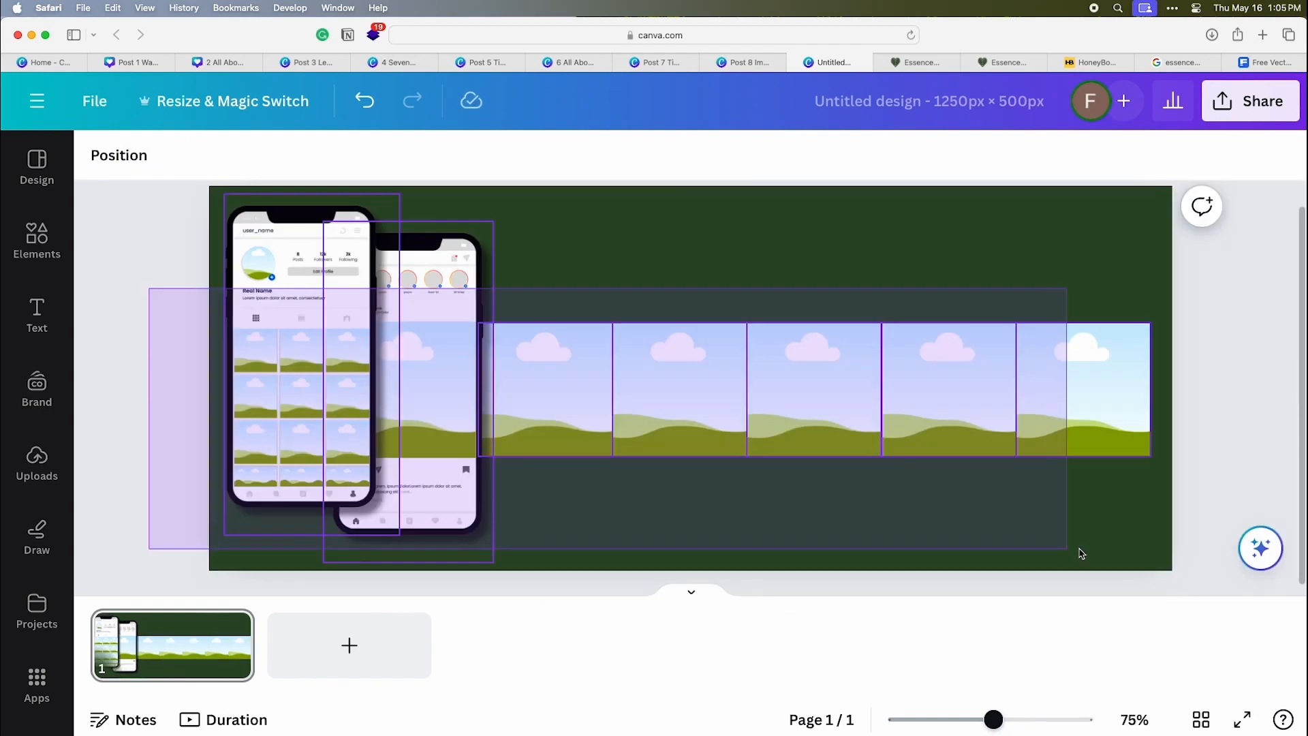
left_click_drag(1066, 555, 1066, 555)
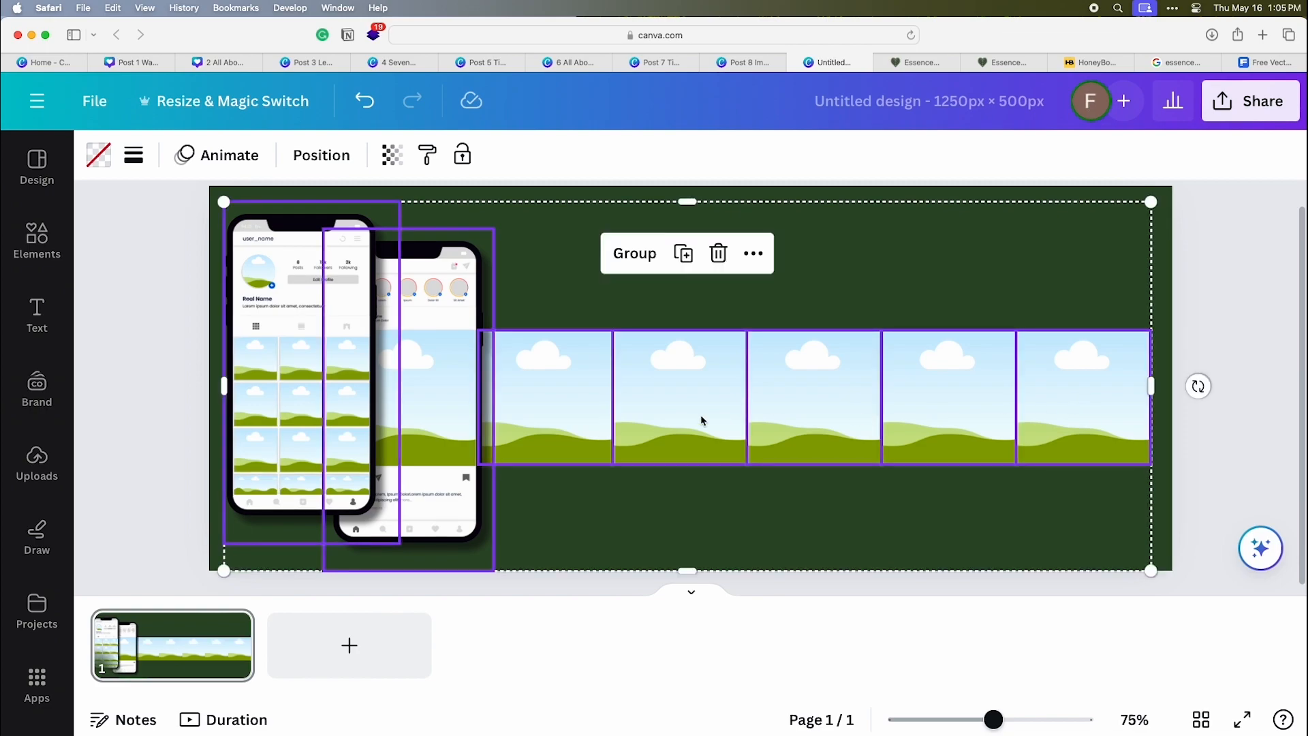
left_click(145, 395)
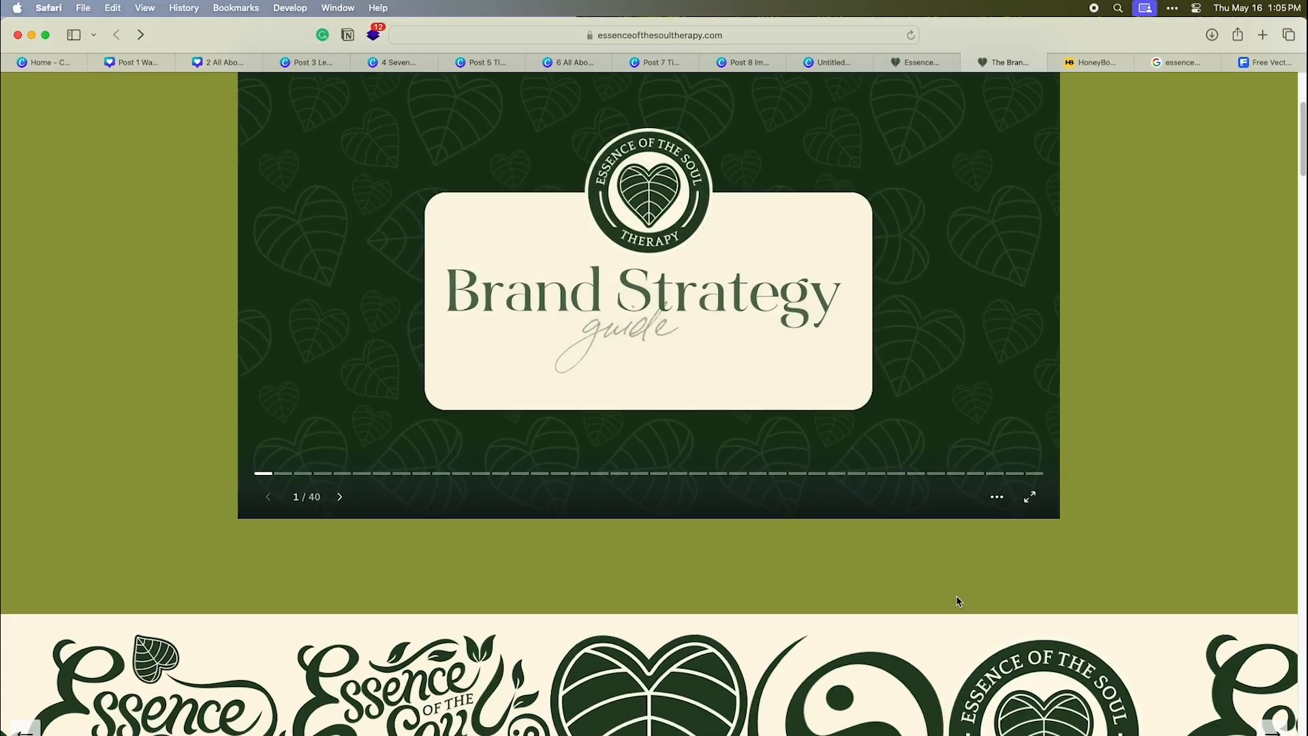
Step: Browse the brand guide website's presentations for the IG Feed Layout page and examine its color pattern
scroll(957, 601, "down", 10)
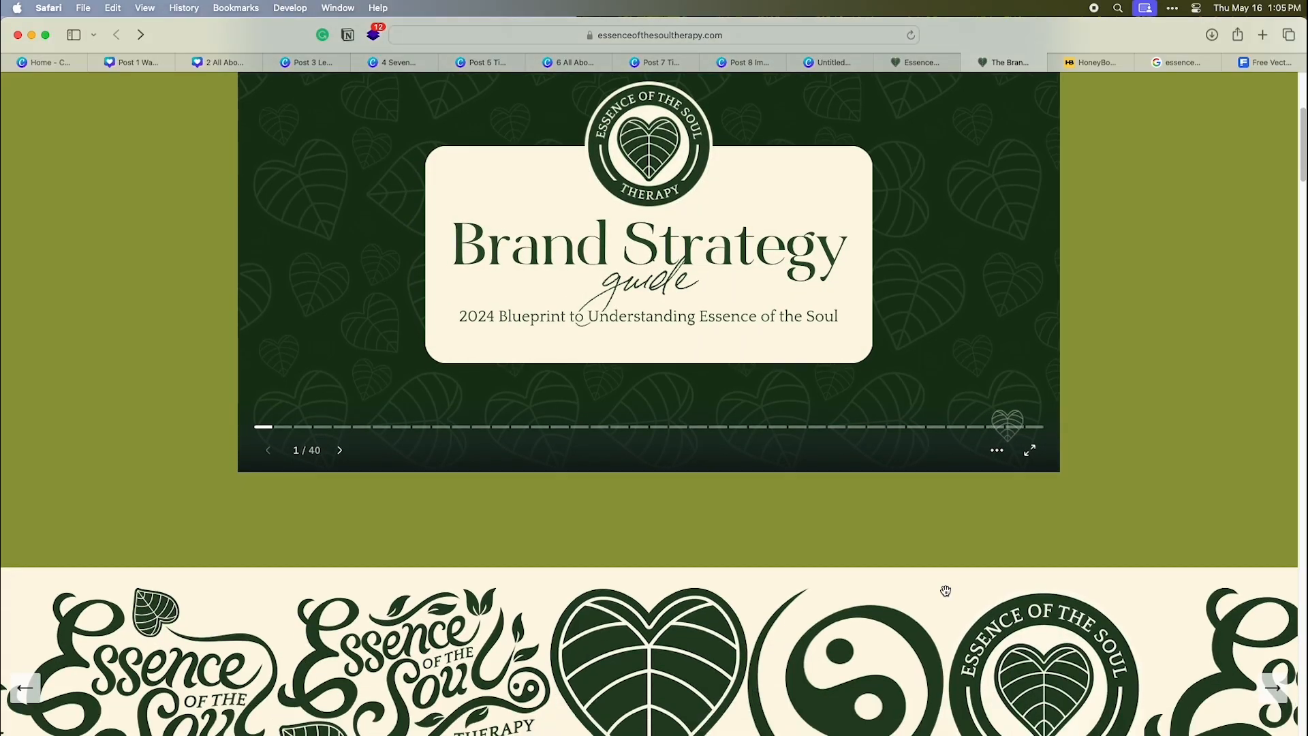
left_click(944, 481)
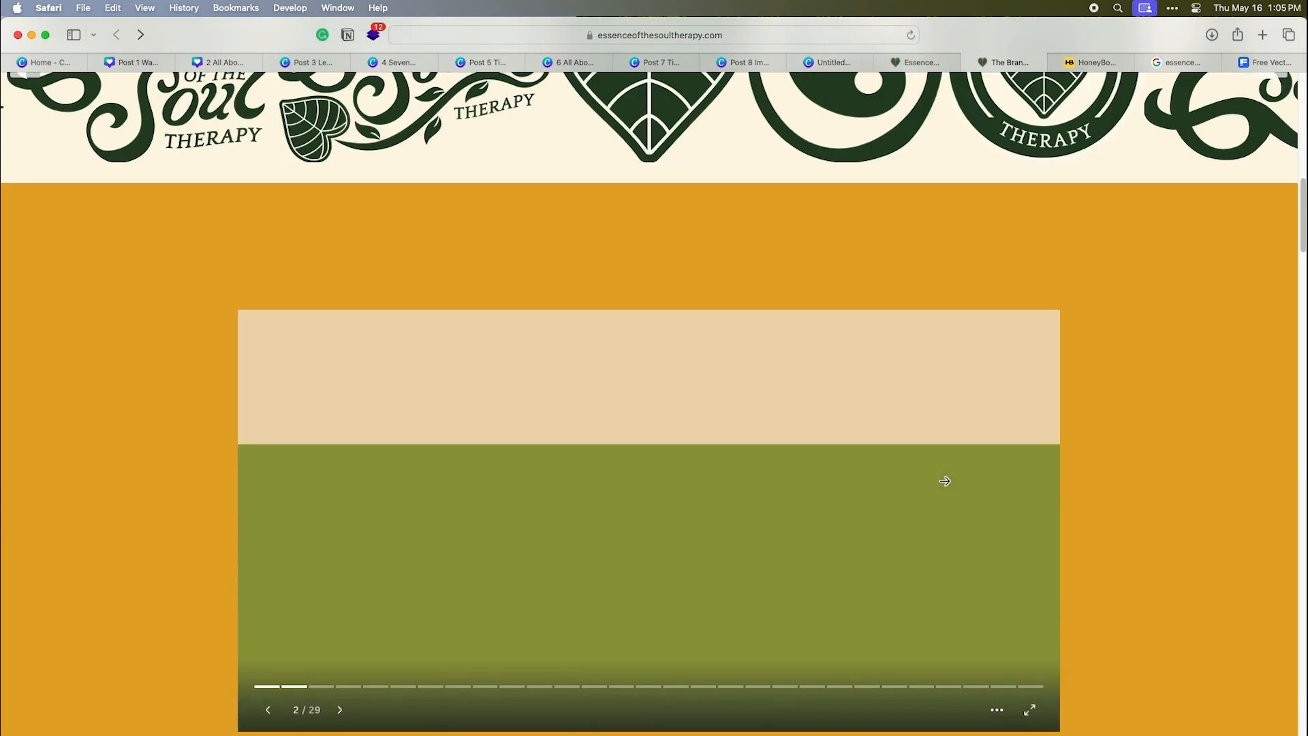
left_click(945, 481)
left_click(945, 481)
left_click(945, 481)
left_click(945, 481)
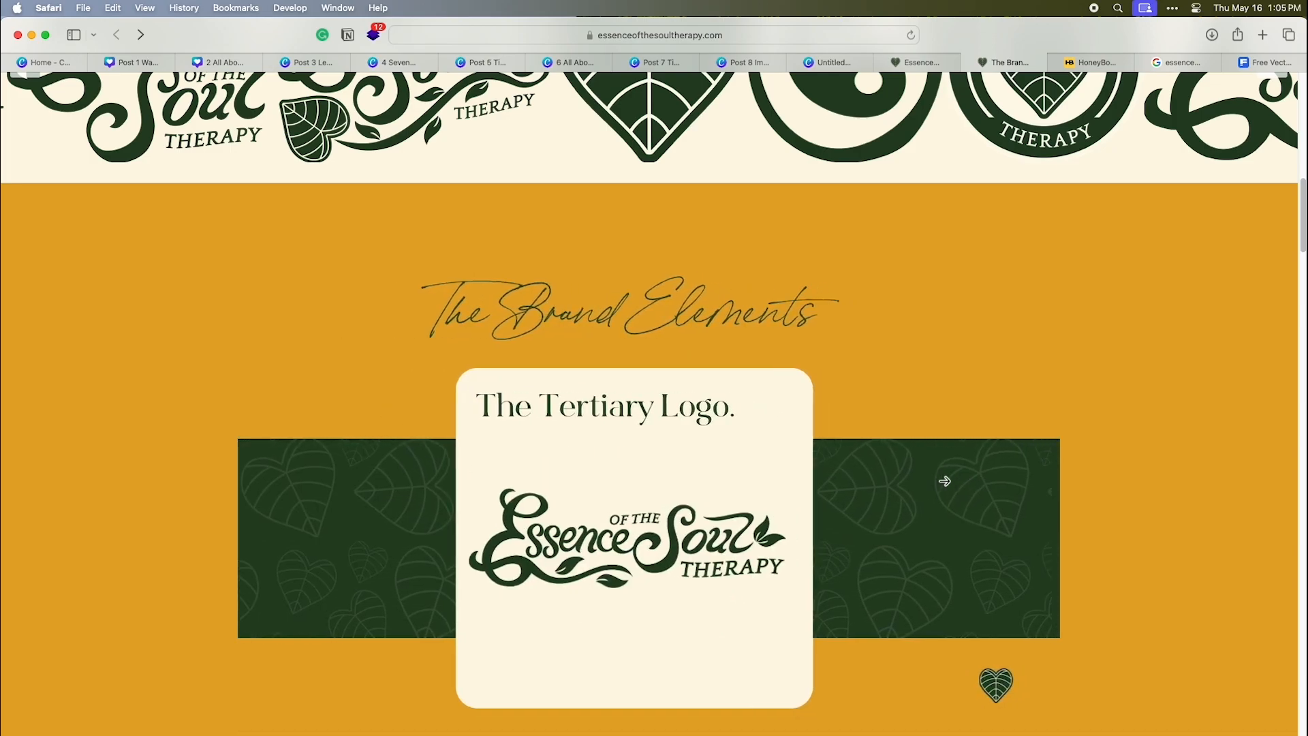
left_click(945, 482)
scroll(945, 481, "down", 2)
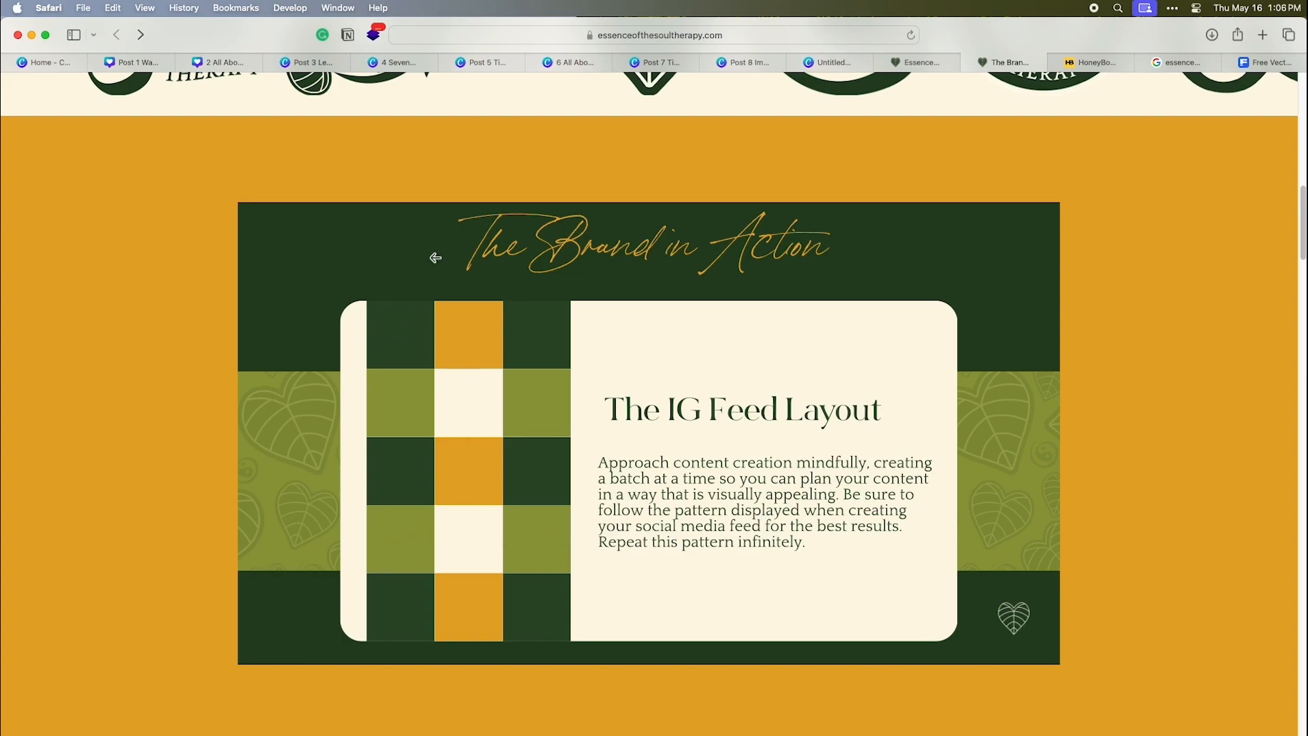
Step: In the banner, color the front phone's leftover grid frames after the feed pattern: olive green in row three, dark green in the bottom-row corner
left_click(828, 62)
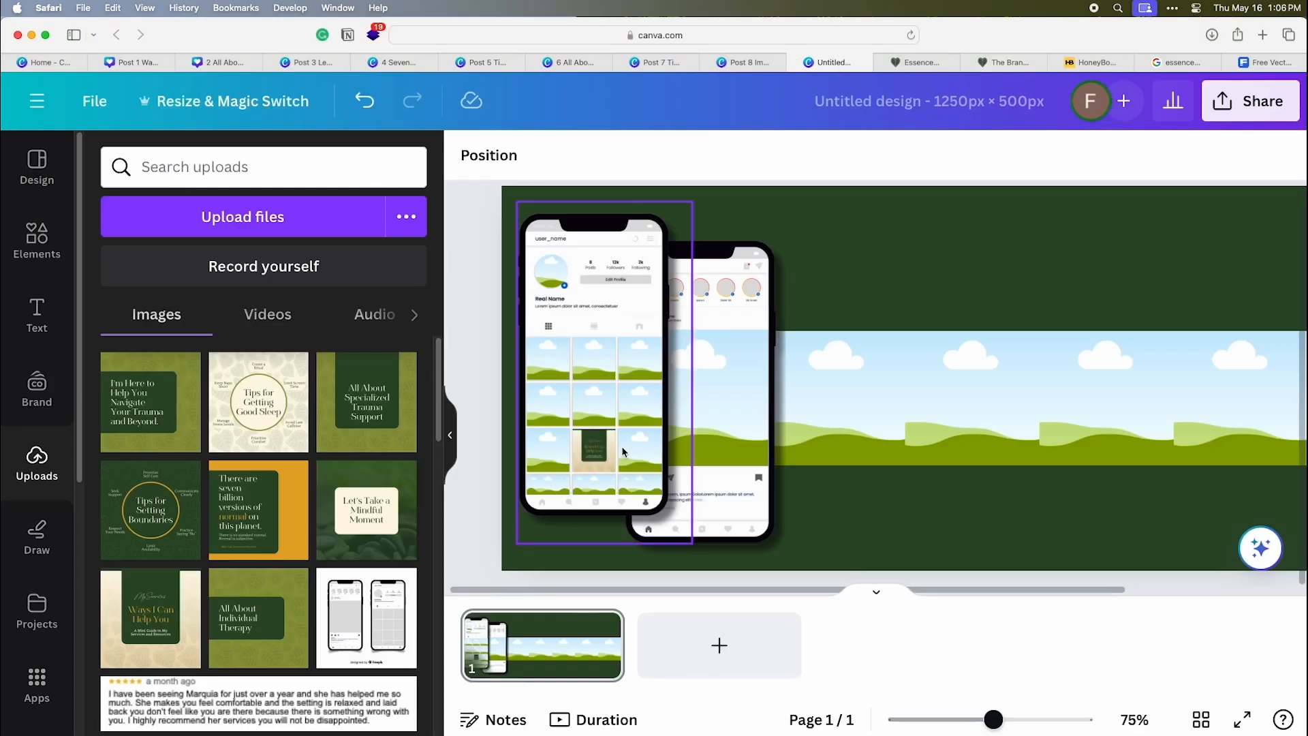
left_click(475, 162)
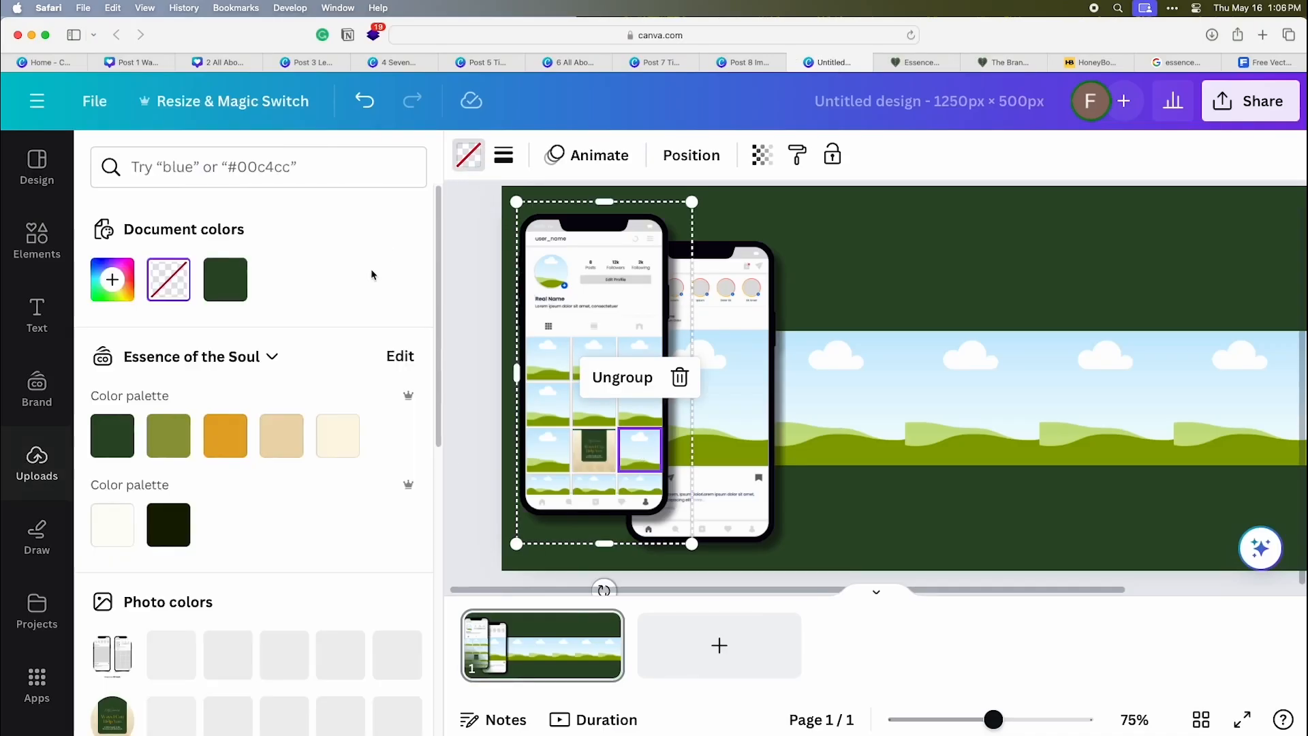
left_click(169, 436)
left_click(1012, 62)
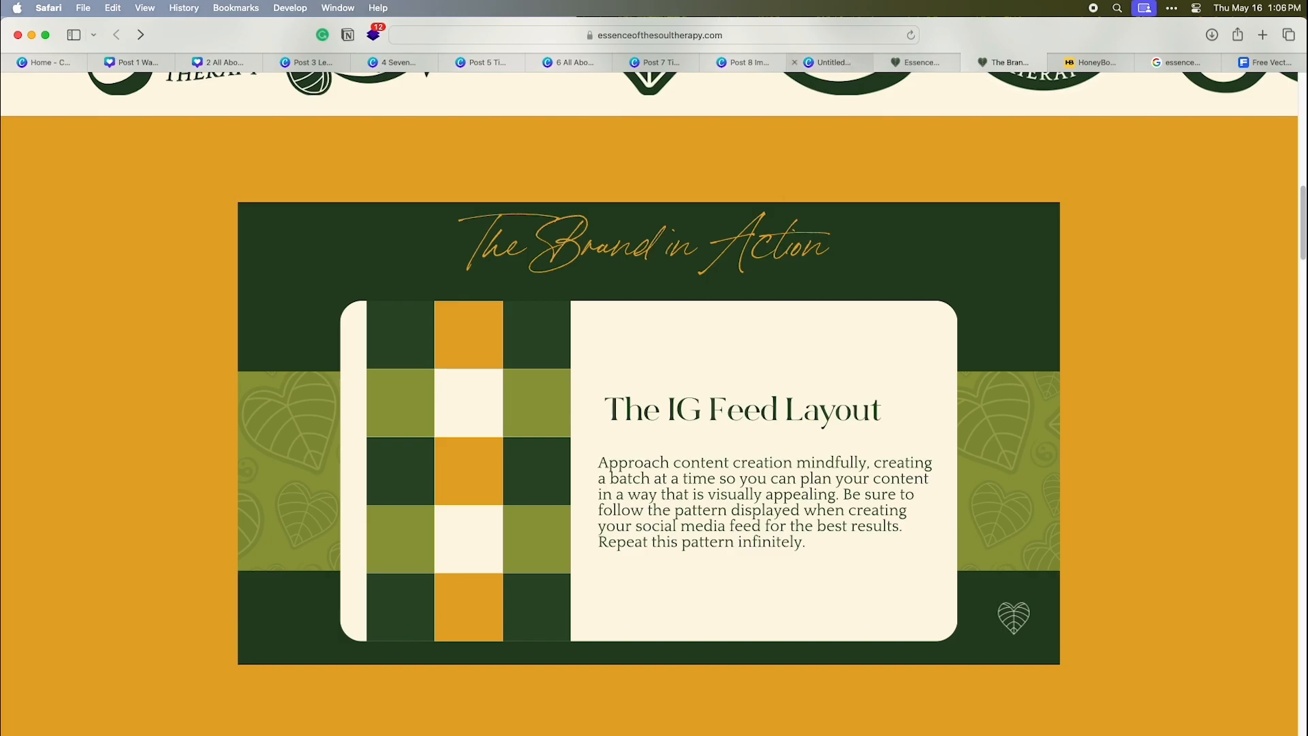
left_click(828, 62)
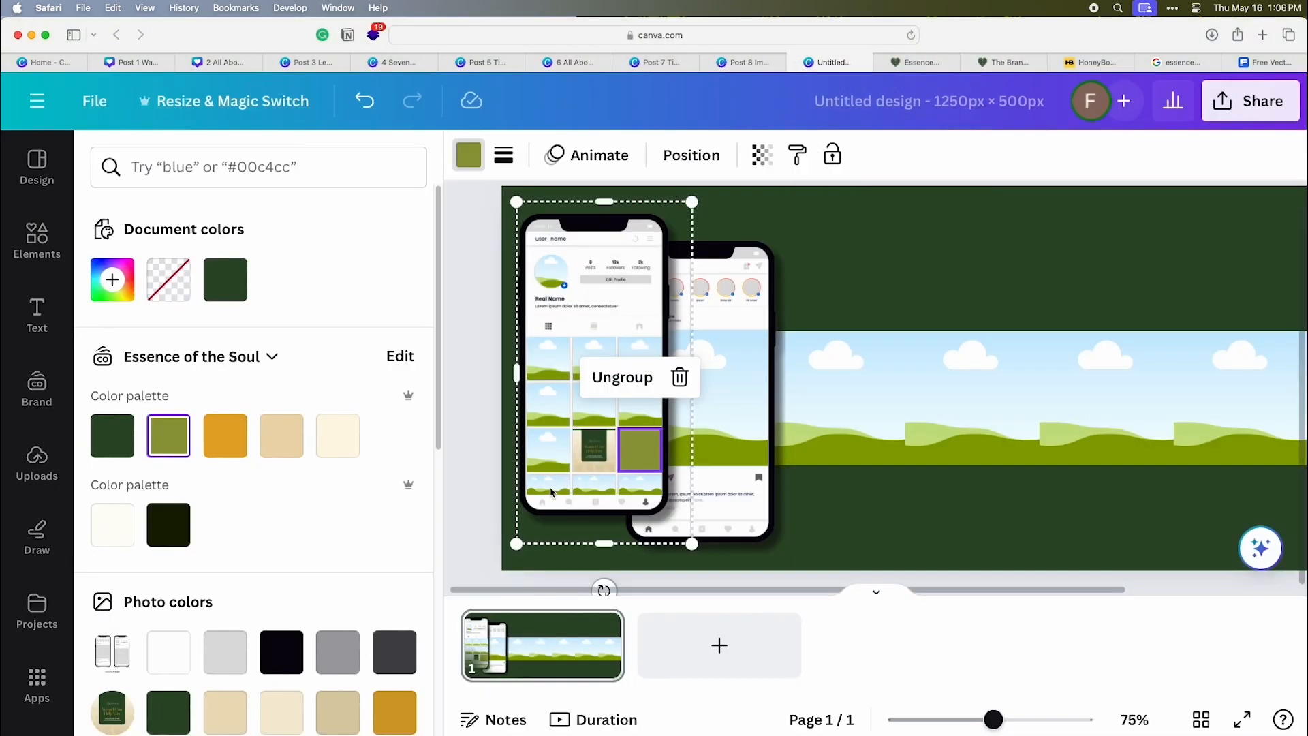
left_click(552, 492)
left_click(112, 436)
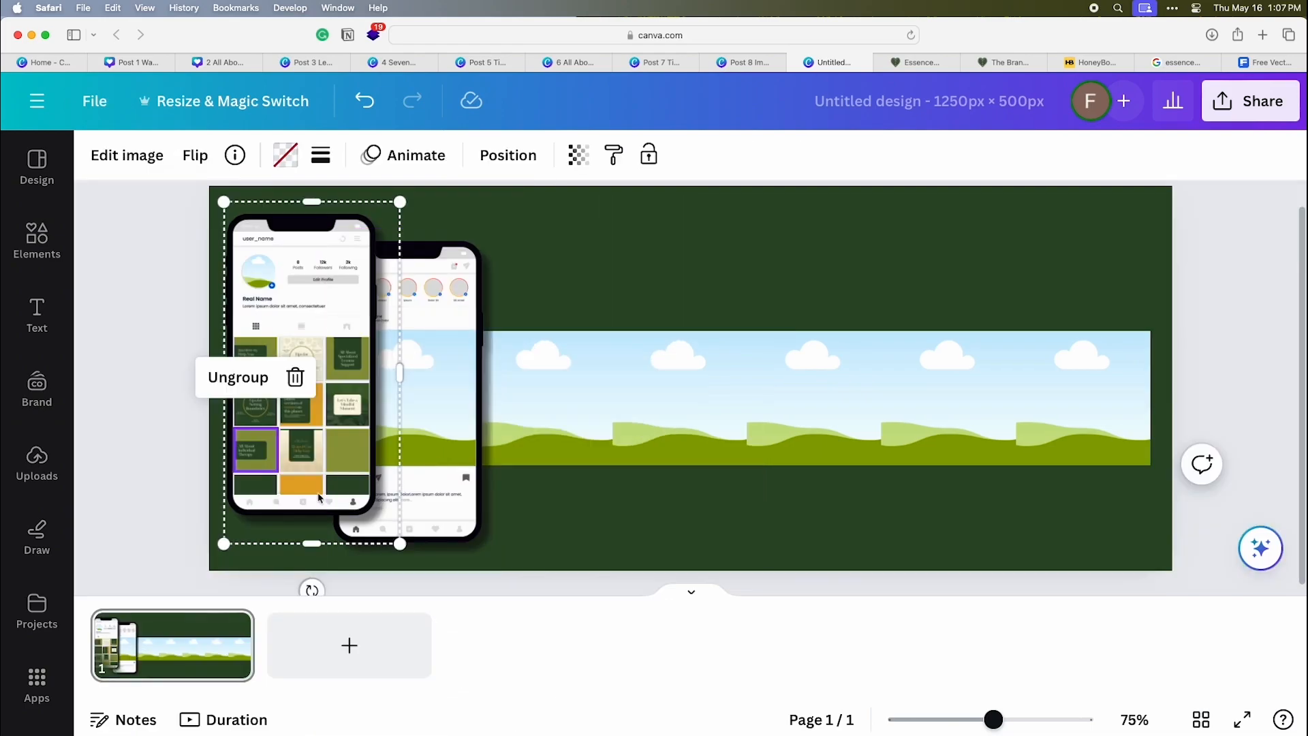
left_click(178, 502)
Step: Fill the rear phone's post frame with the "seven billion versions of normal" cover and the row beside it with the carousel's following pages
scroll(178, 502, "up", 5)
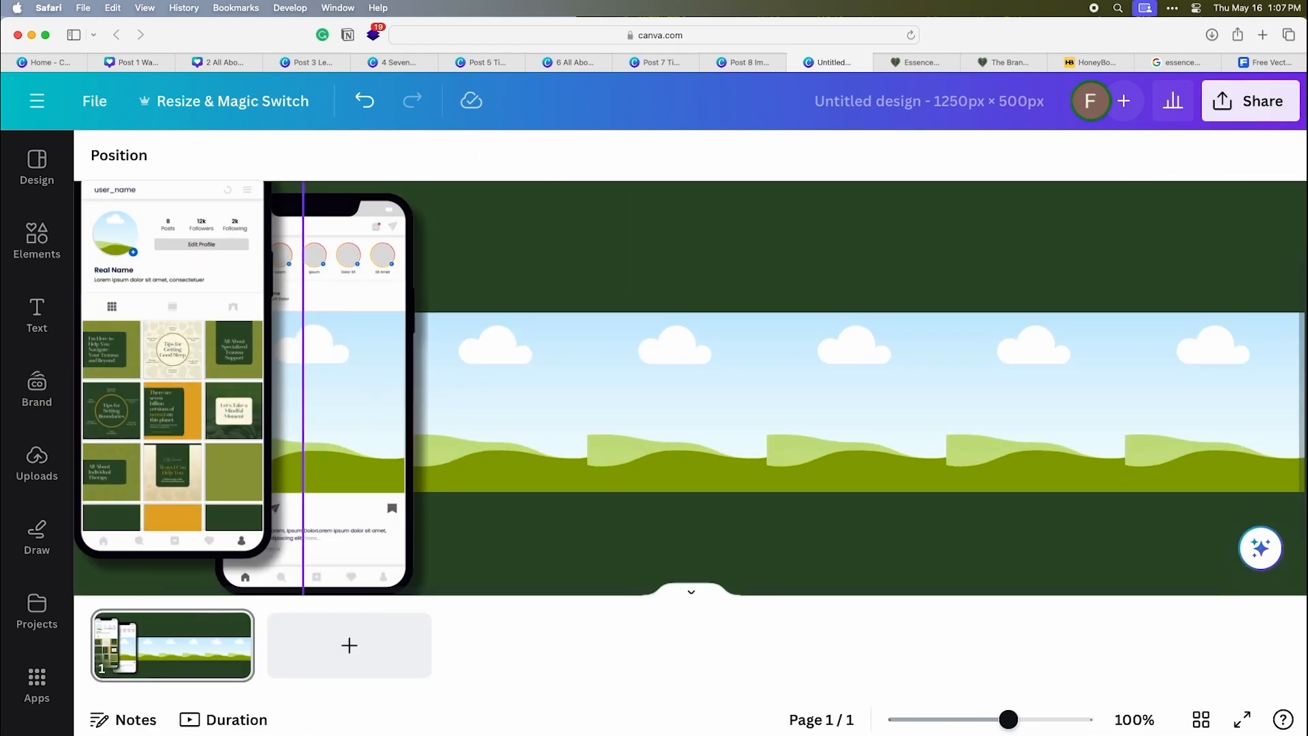
scroll(206, 383, "left", 3)
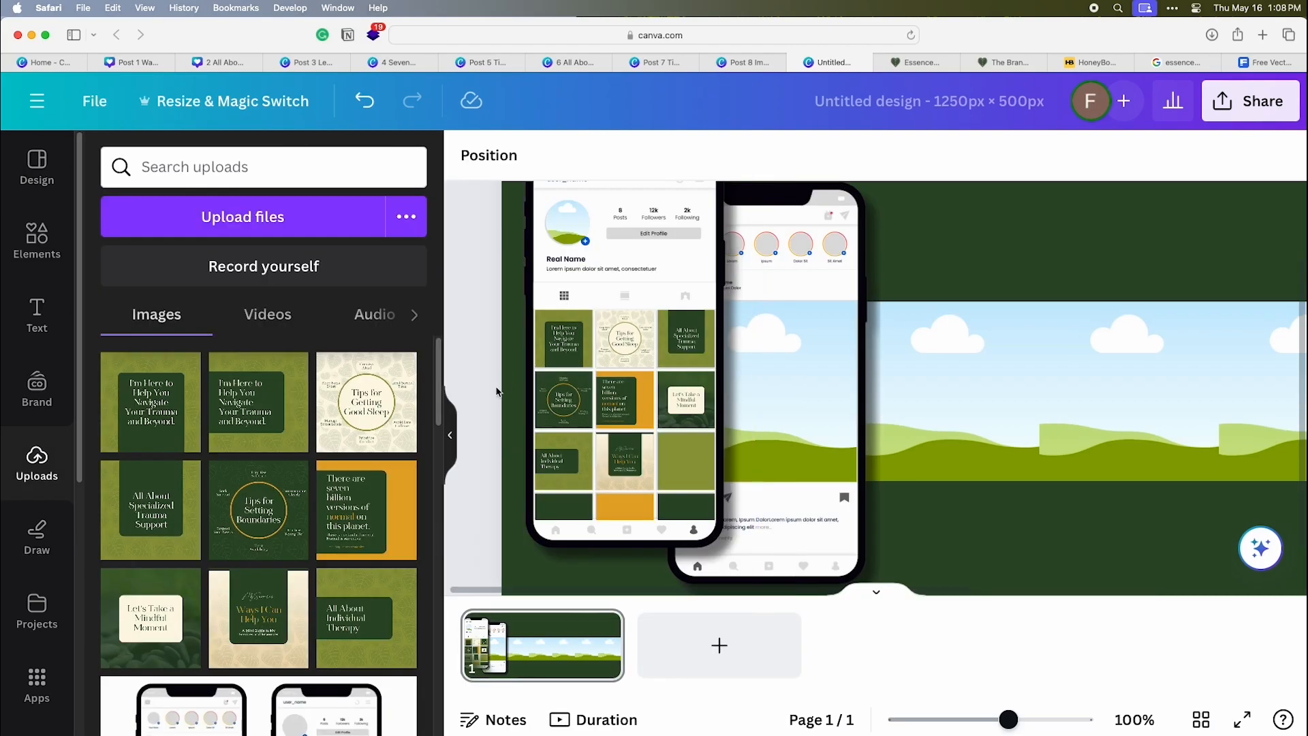
left_click(453, 440)
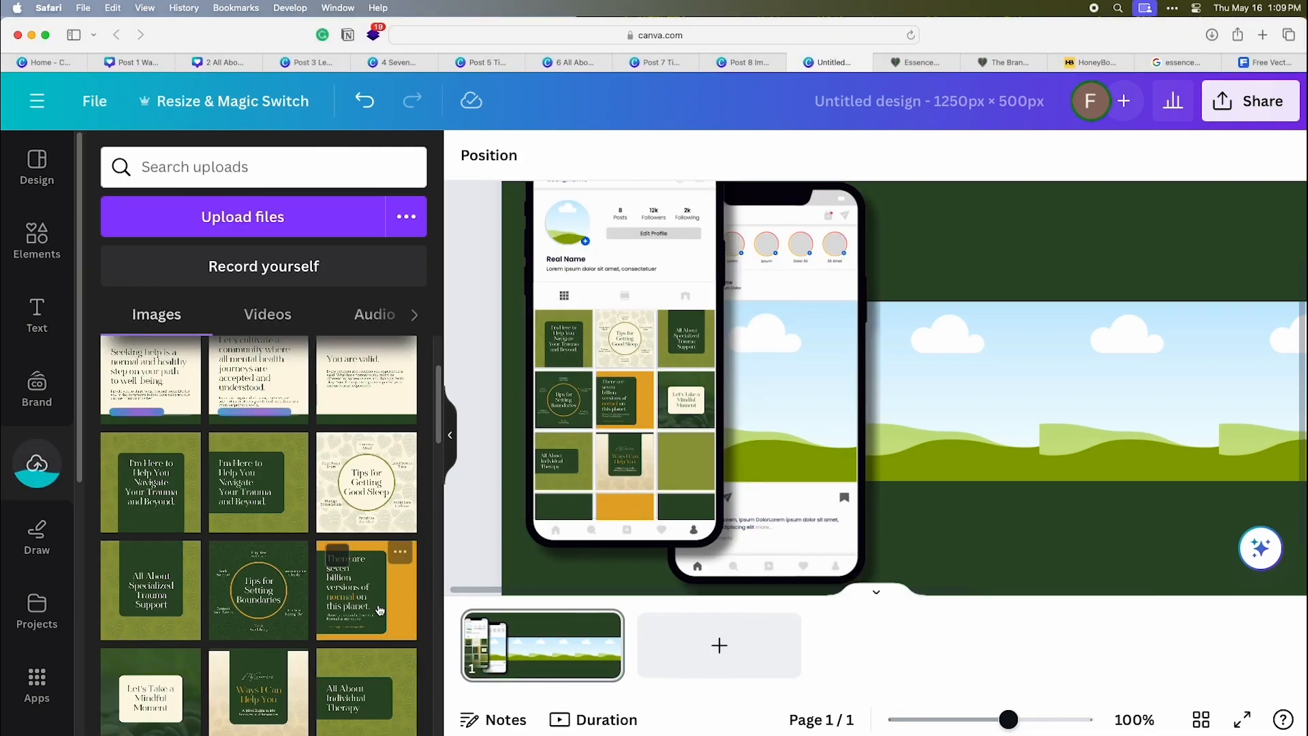
left_click_drag(364, 586, 568, 490)
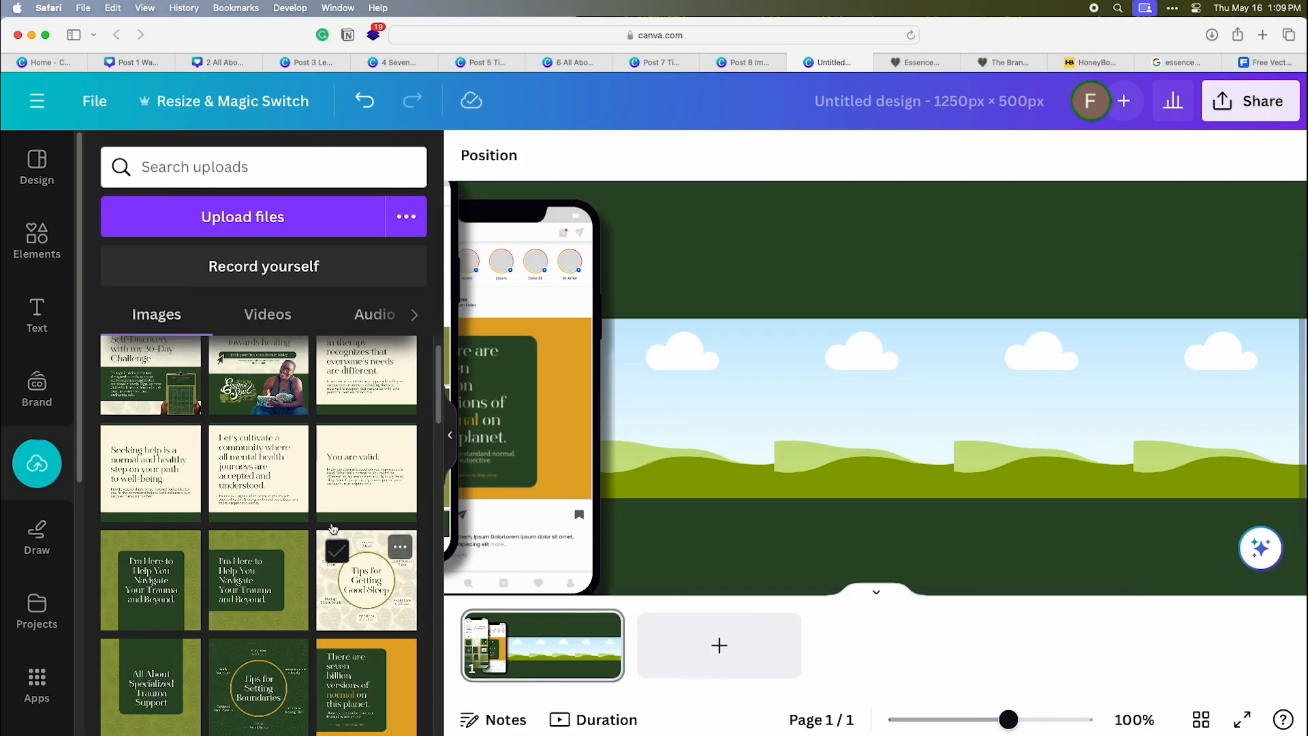
left_click_drag(366, 470, 687, 402)
left_click_drag(300, 497, 771, 424)
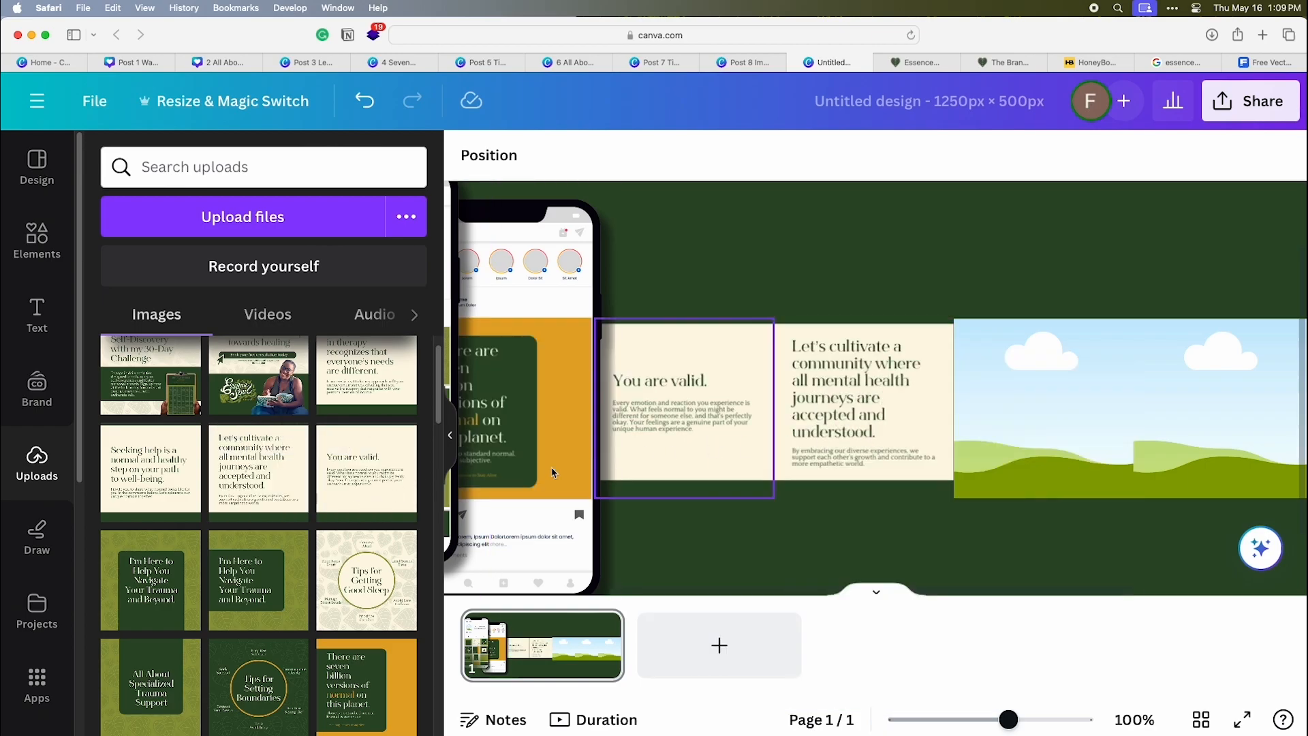
left_click_drag(366, 443, 1199, 487)
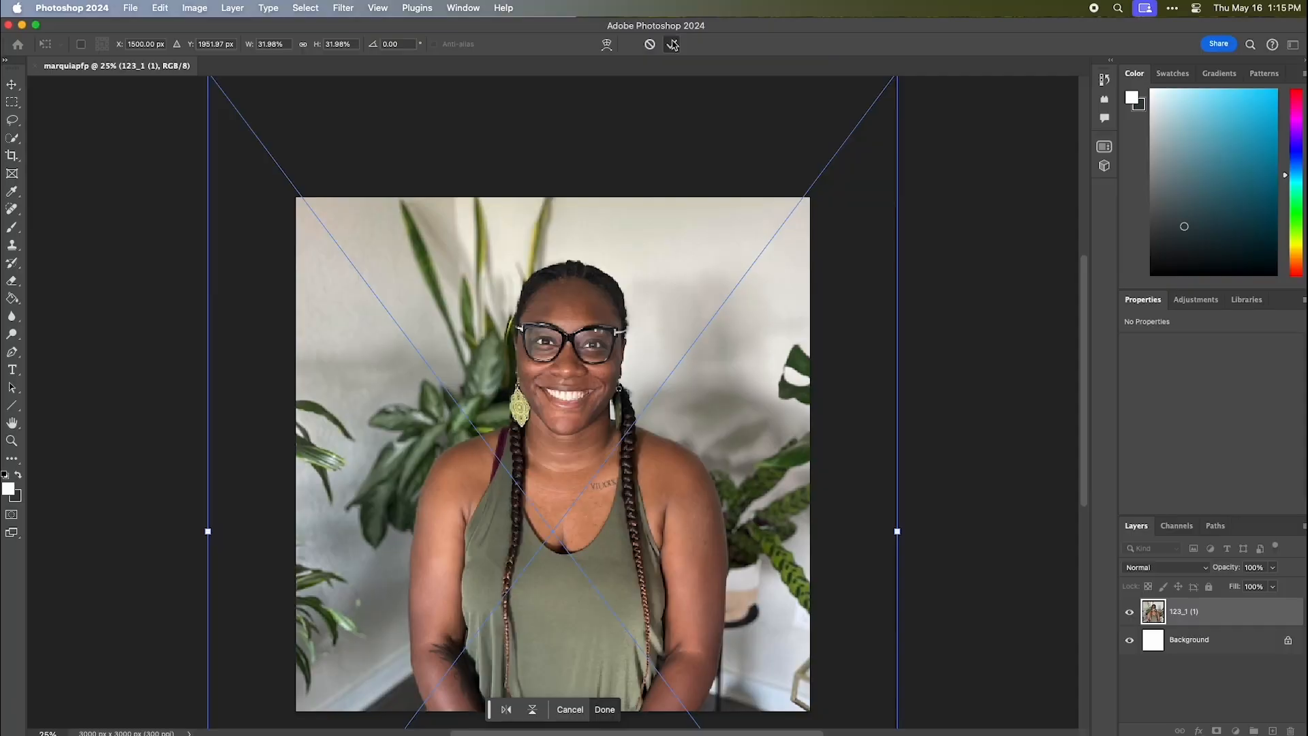
Step: In Photoshop, commit the placed portrait, mask out its background, and clean up the mask along the arm's edge
left_click(673, 44)
left_click(12, 139)
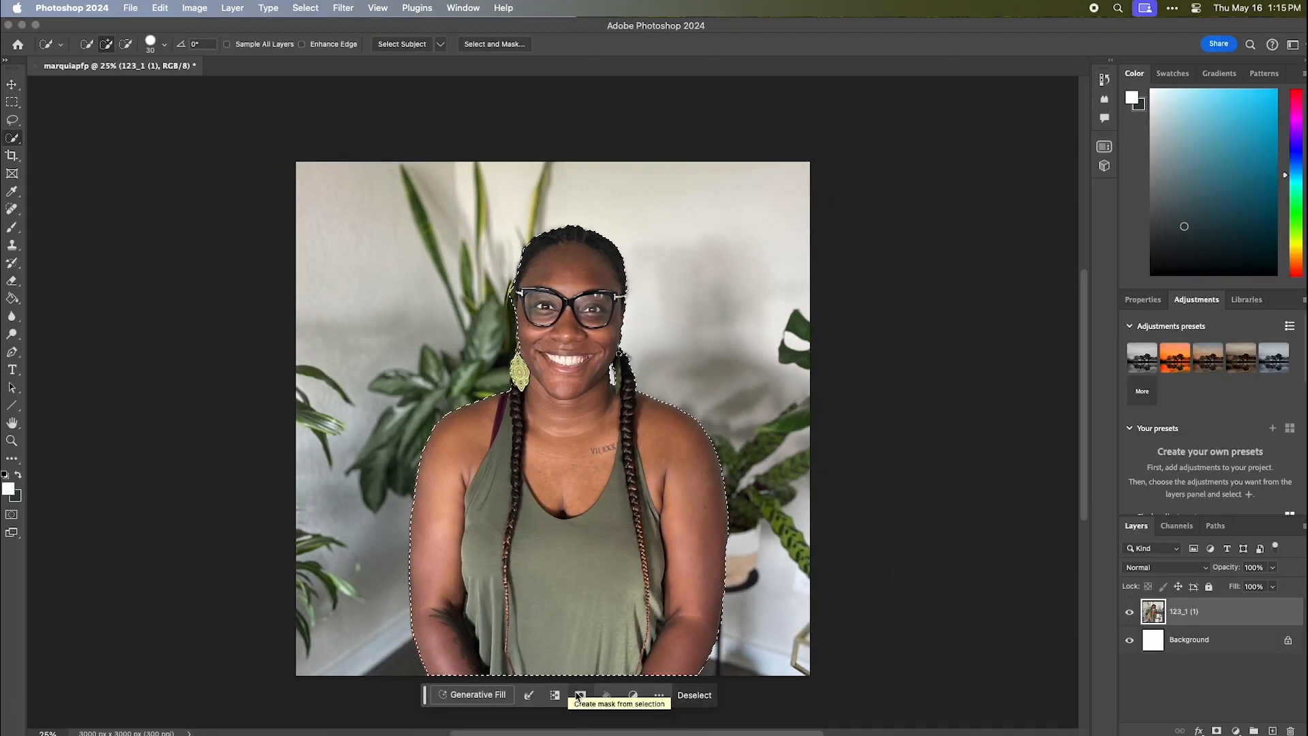
left_click(563, 695)
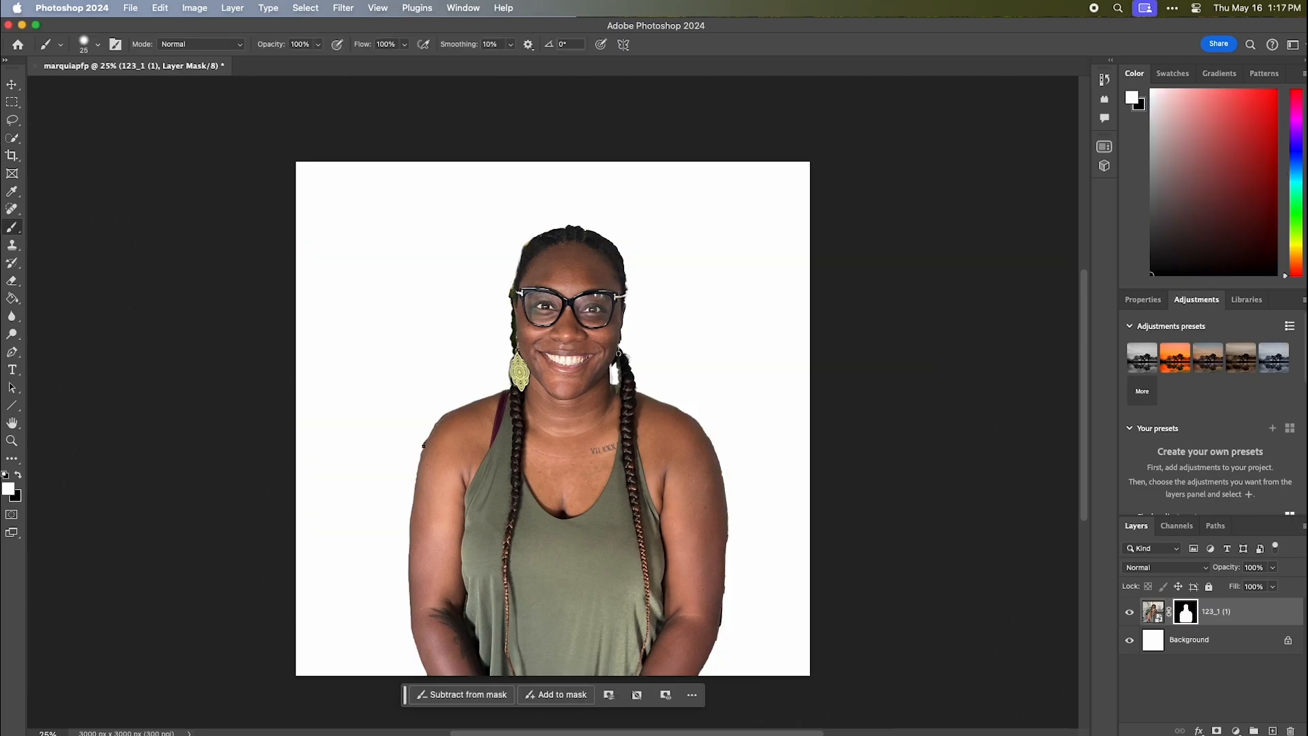
key("x")
left_click_drag(723, 585, 703, 673)
Step: Enlarge the cut-out portrait and reposition it to fill more of the square canvas
left_click(14, 86)
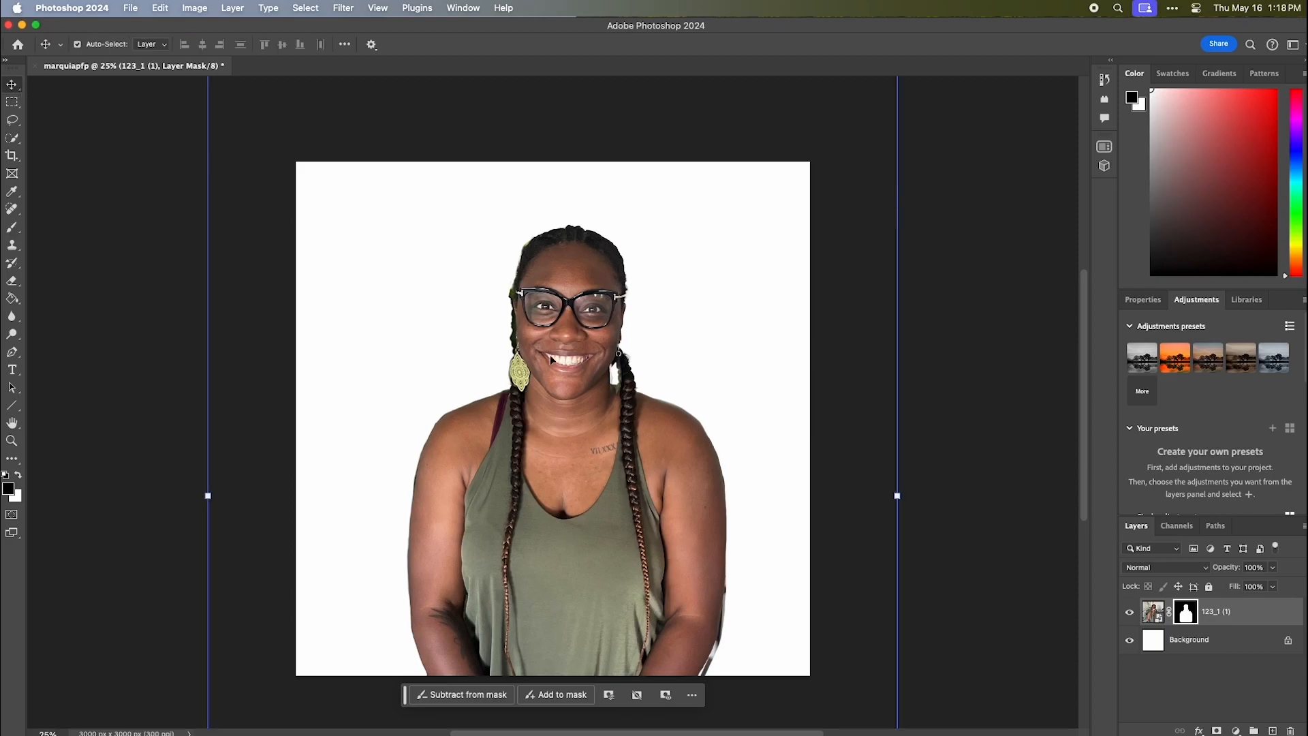
left_click_drag(899, 496, 991, 496)
left_click_drag(684, 369, 695, 436)
key("Return")
Step: Hide the white background layer and export the cut-out portrait as a PNG
left_click(1129, 641)
left_click(1129, 641)
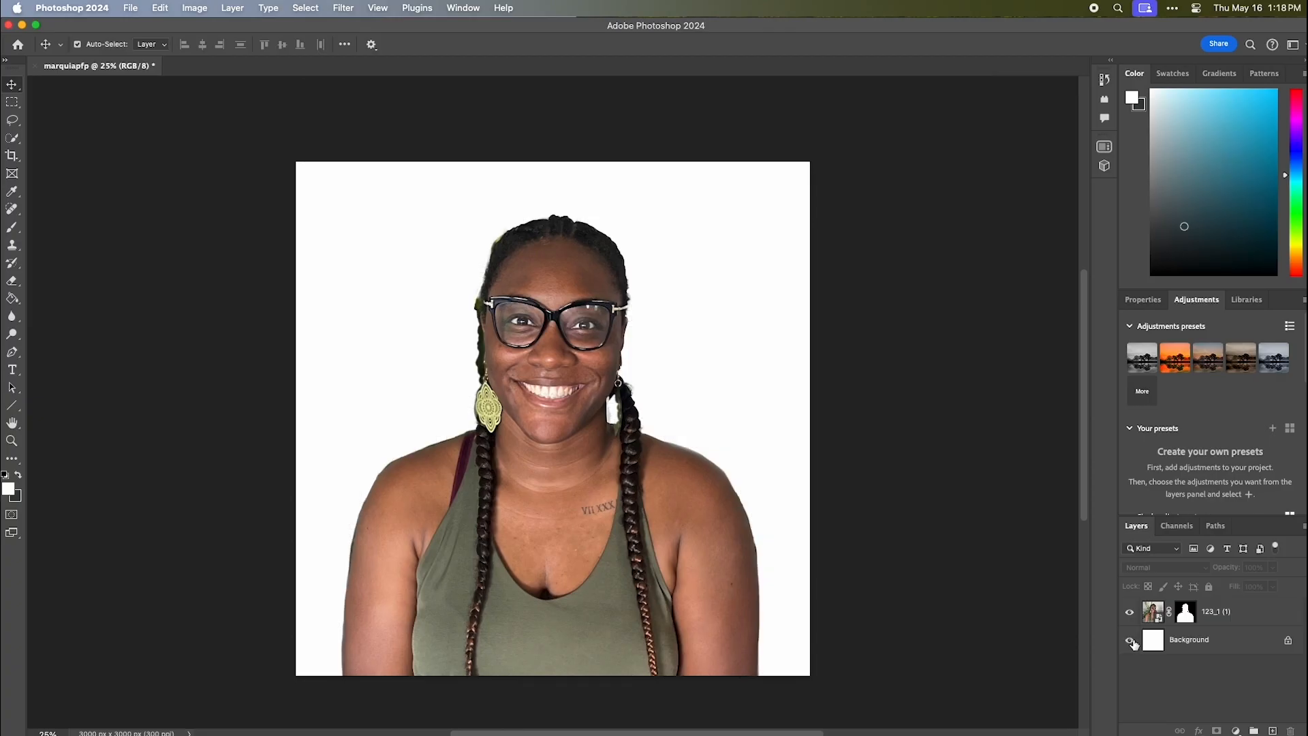
left_click(130, 7)
mouse_move(273, 226)
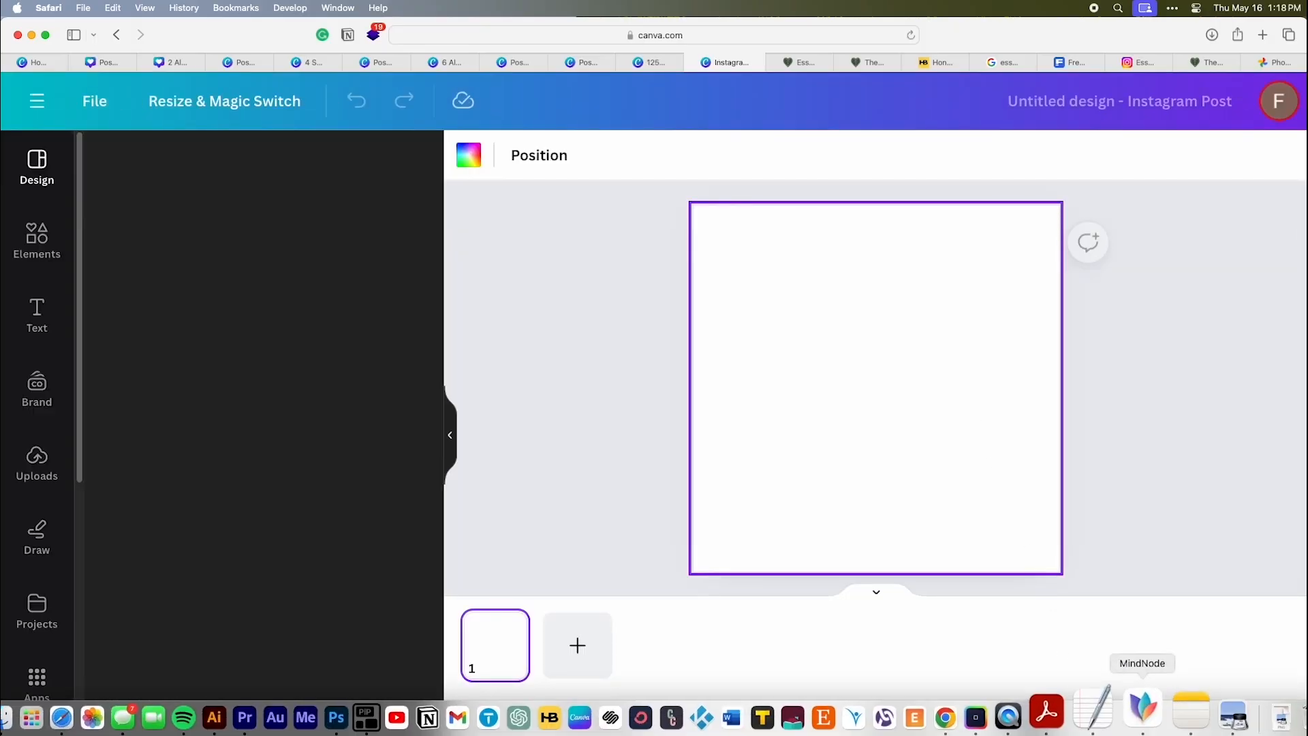
Step: Switch to the blank Instagram Post design in Canva, add the exported portrait, and give the page the brand palette's beige background
left_click(1237, 694)
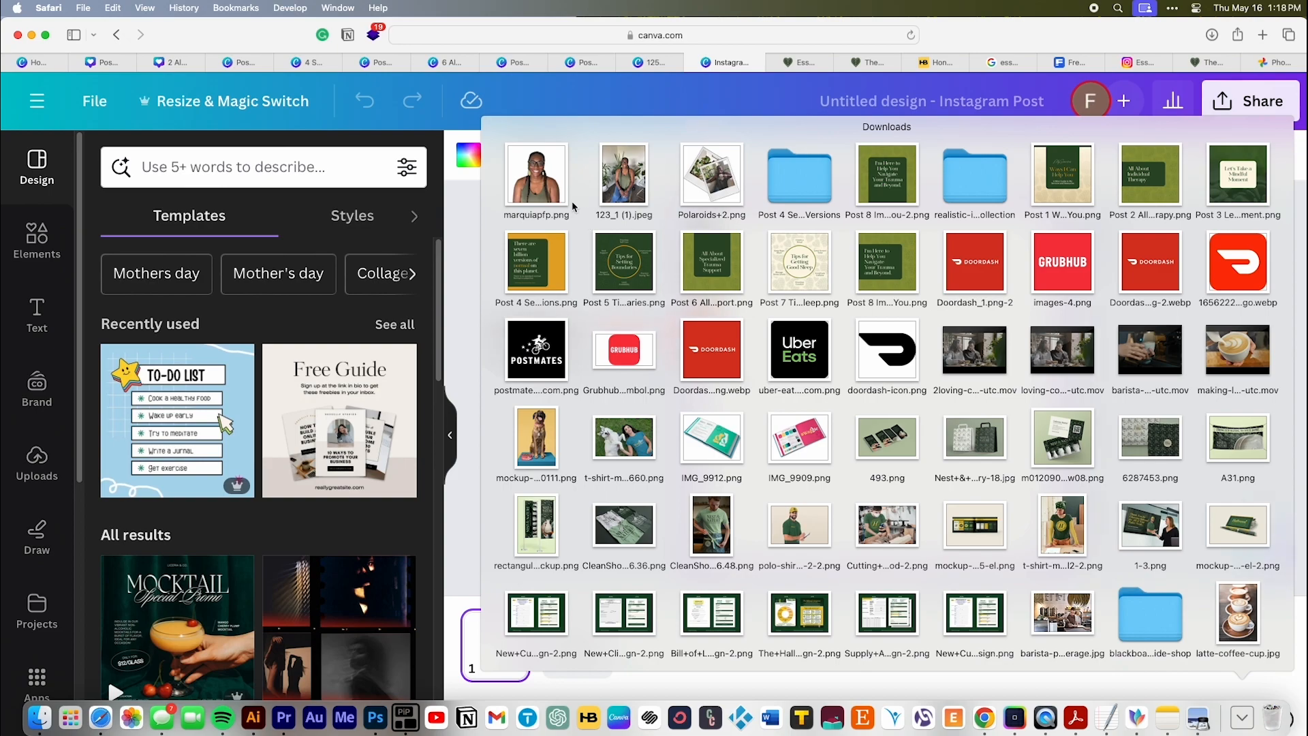
left_click_drag(571, 205, 804, 355)
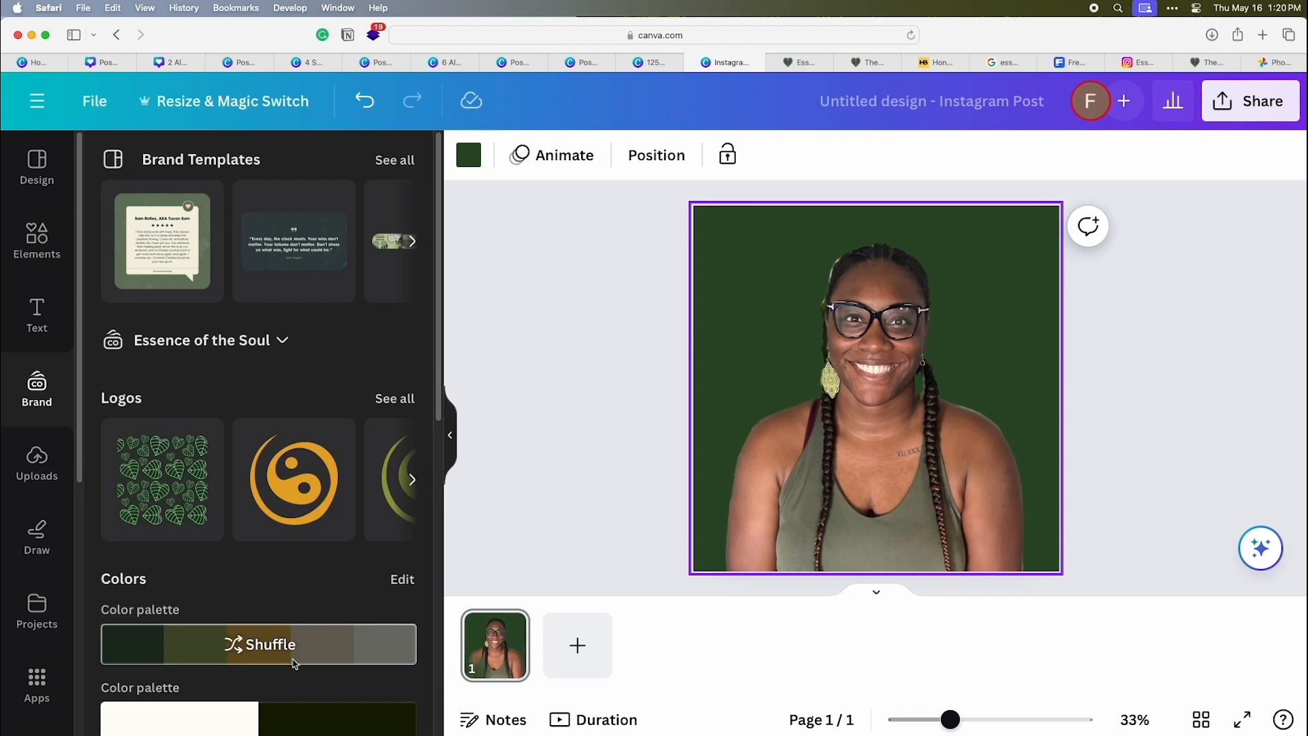
left_click(294, 664)
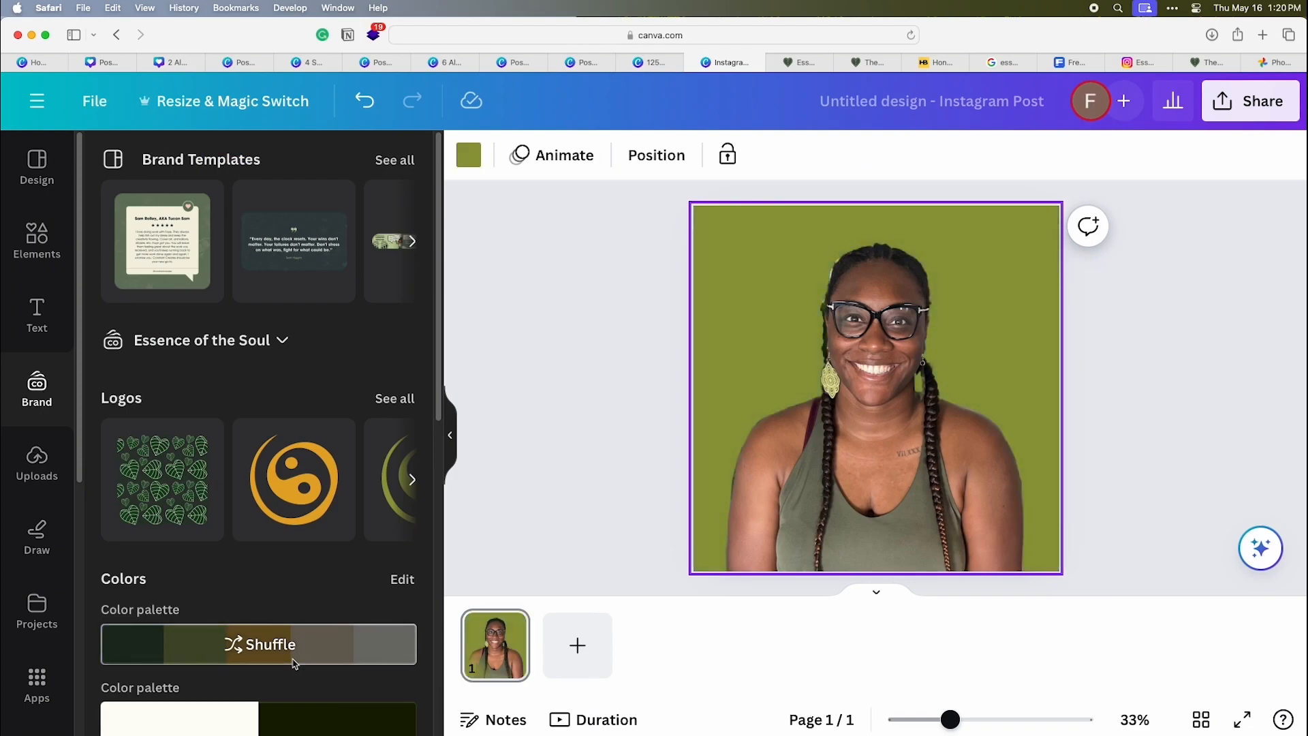
left_click(294, 663)
left_click(294, 663)
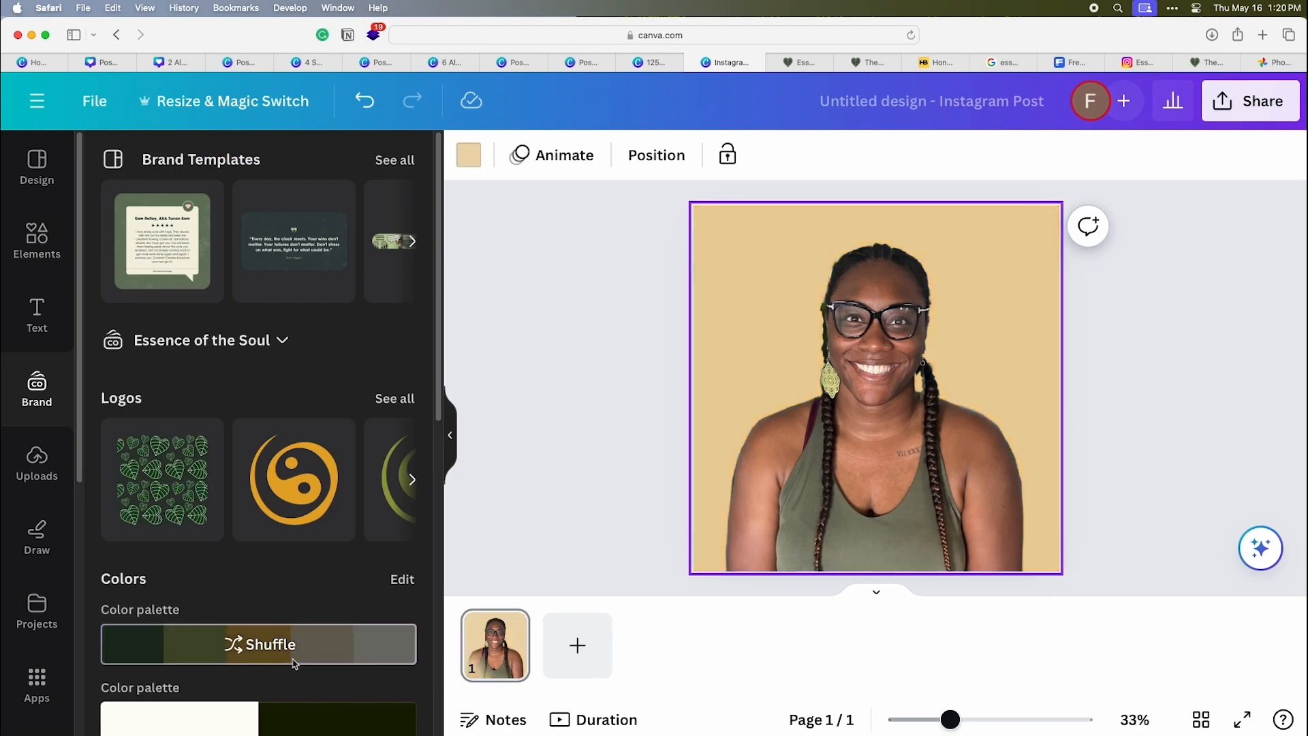
left_click(454, 450)
Step: Overlay the portrait with a circular cut-out frame in olive green with a dark green ring, scaled to cover the page edges
left_click(875, 310)
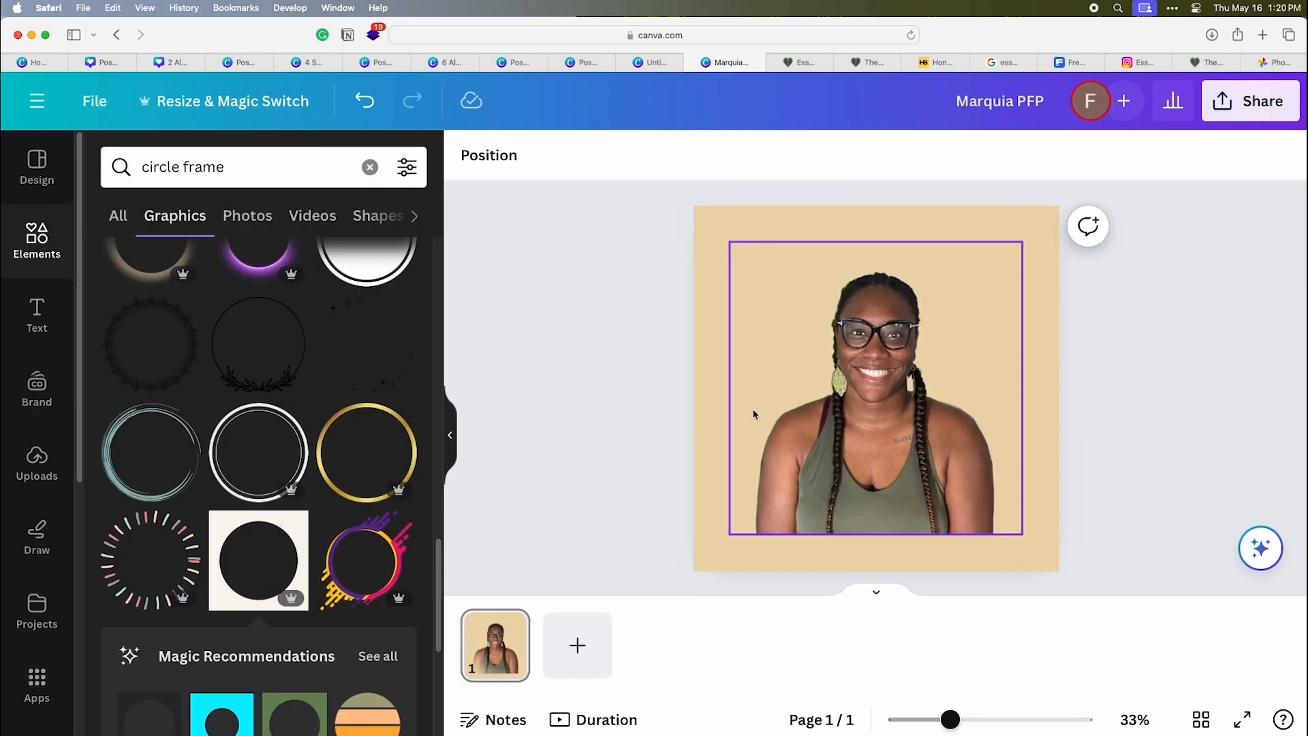
left_click(269, 554)
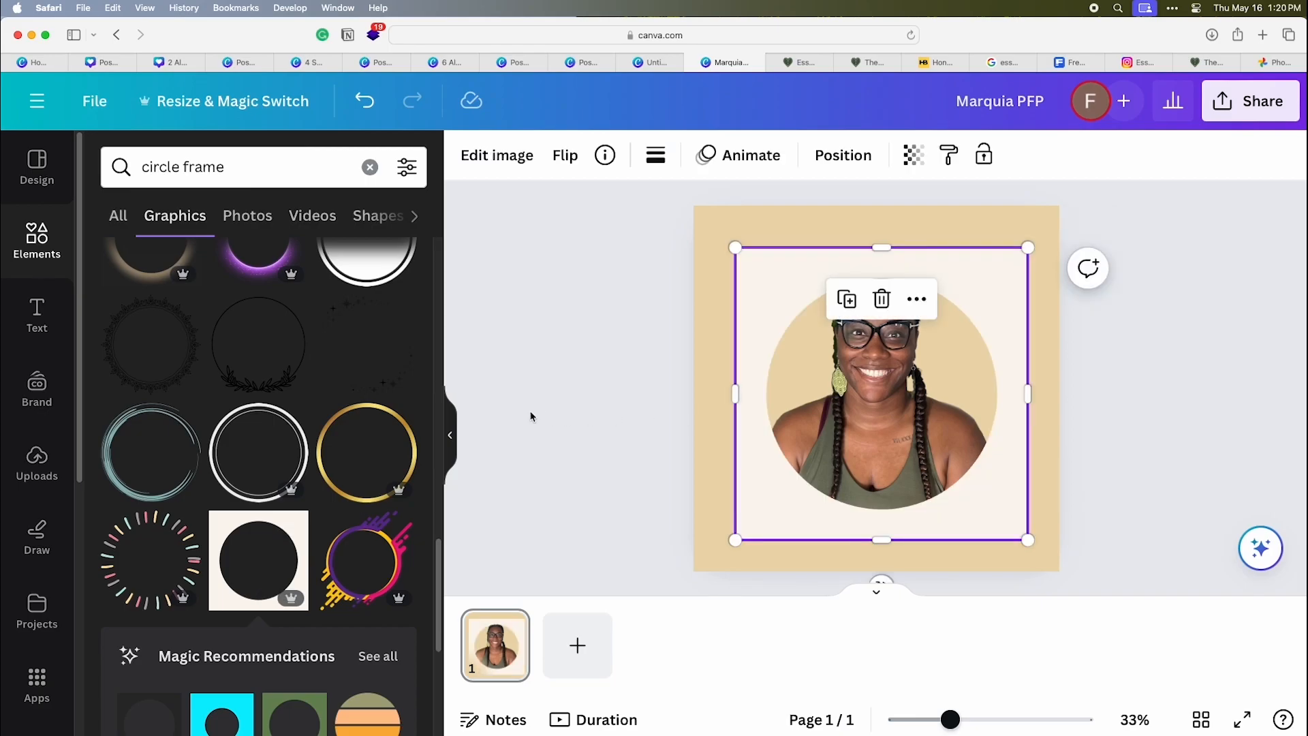
left_click(454, 437)
scroll(425, 531, "down", 2)
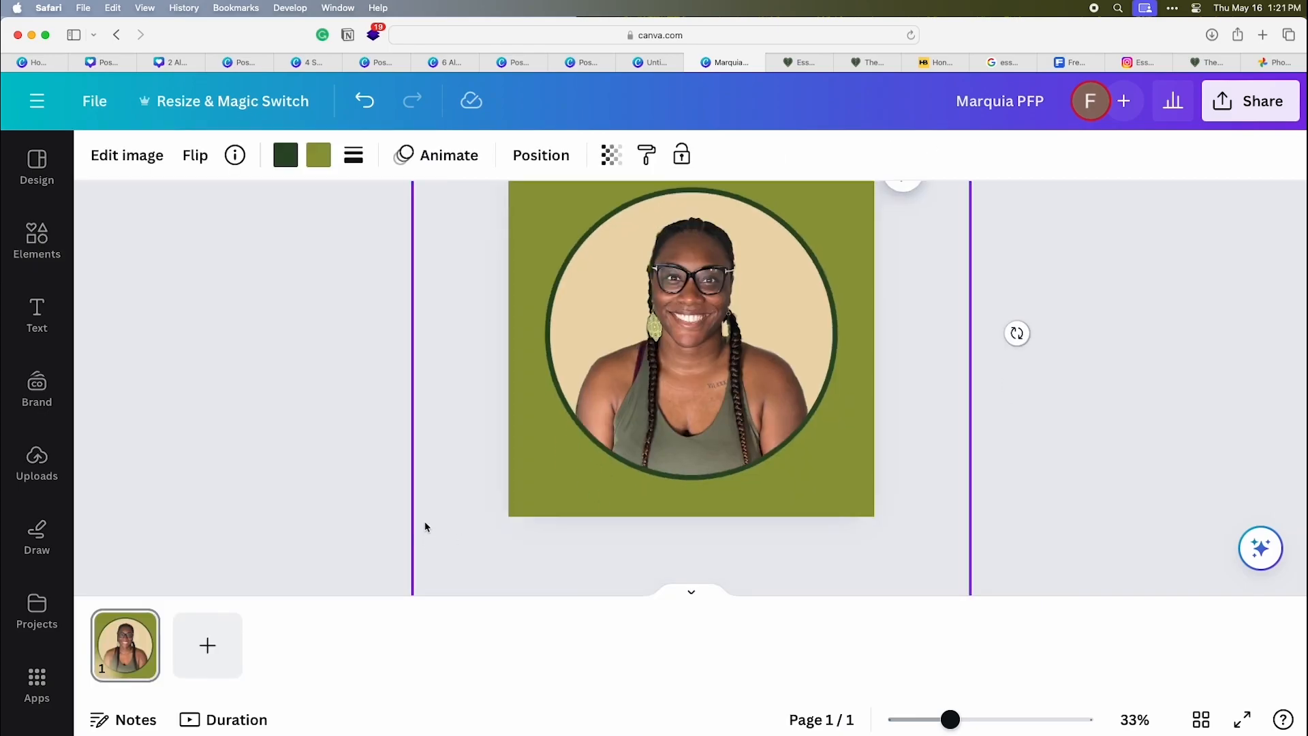
scroll(426, 527, "down", 1)
left_click_drag(403, 583, 344, 582)
left_click(291, 511)
Step: Download the finished profile picture design as a PNG
left_click(1251, 101)
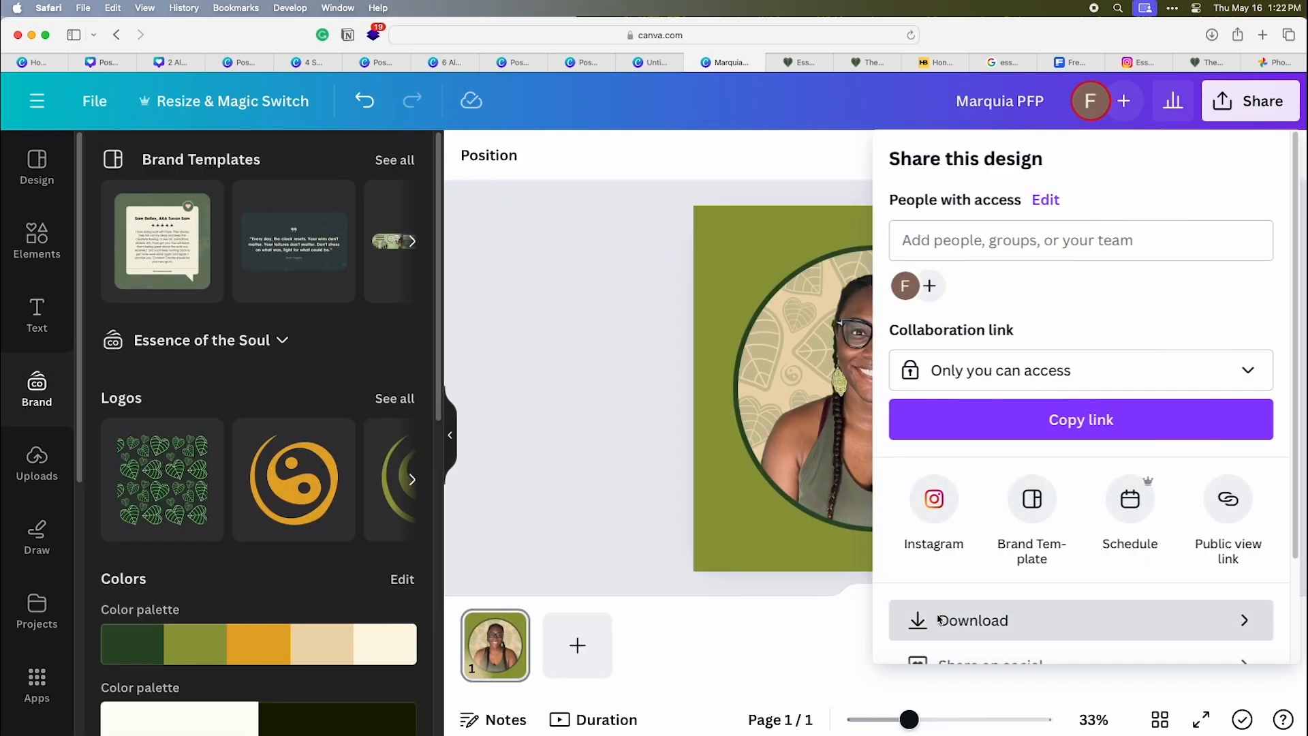
left_click(954, 619)
left_click(986, 522)
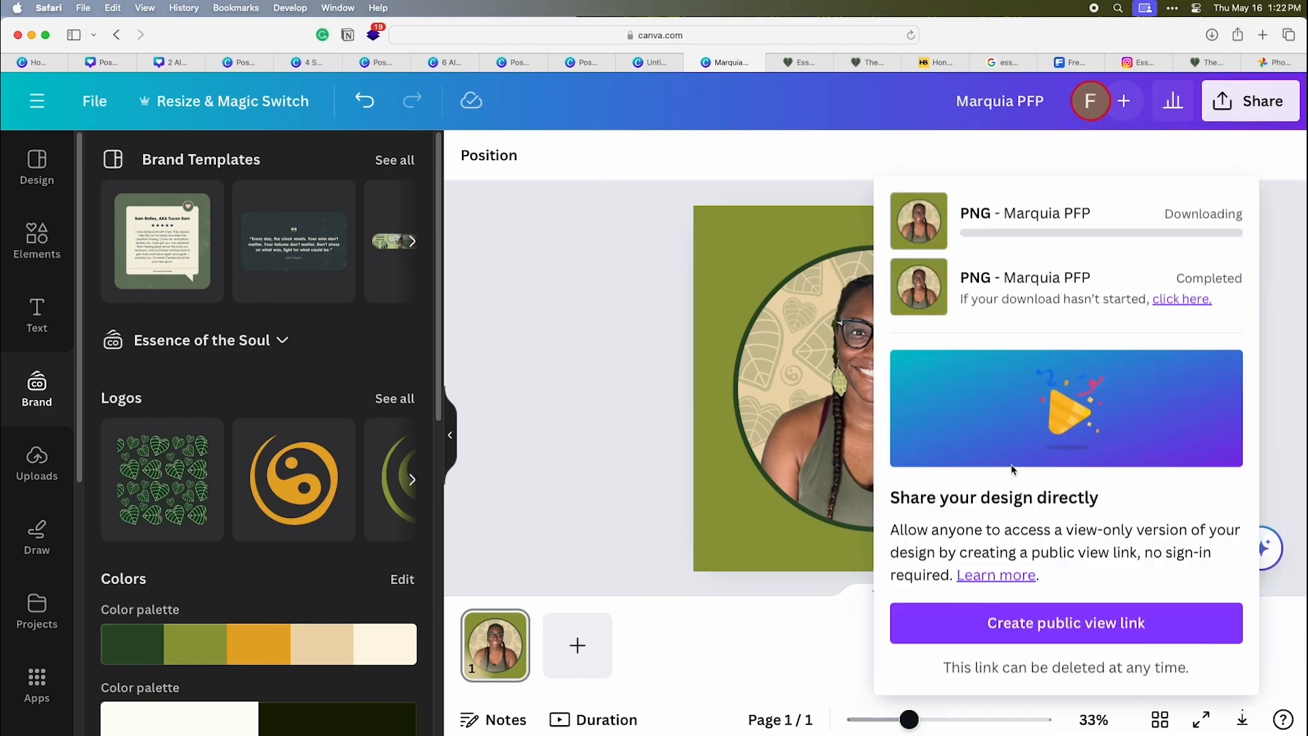
Step: Return to the 1250 × 500 px banner and place the downloaded profile picture in the front phone's circular profile frame
left_click(654, 62)
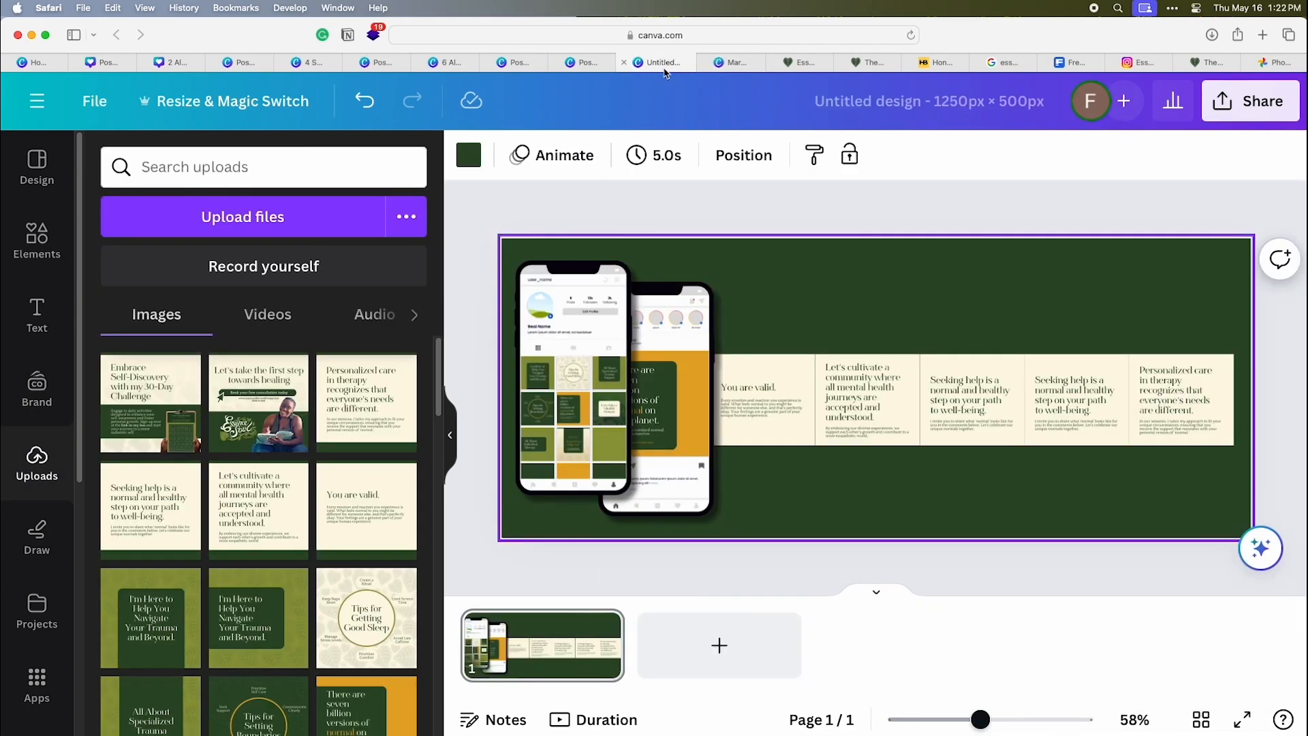
left_click(450, 437)
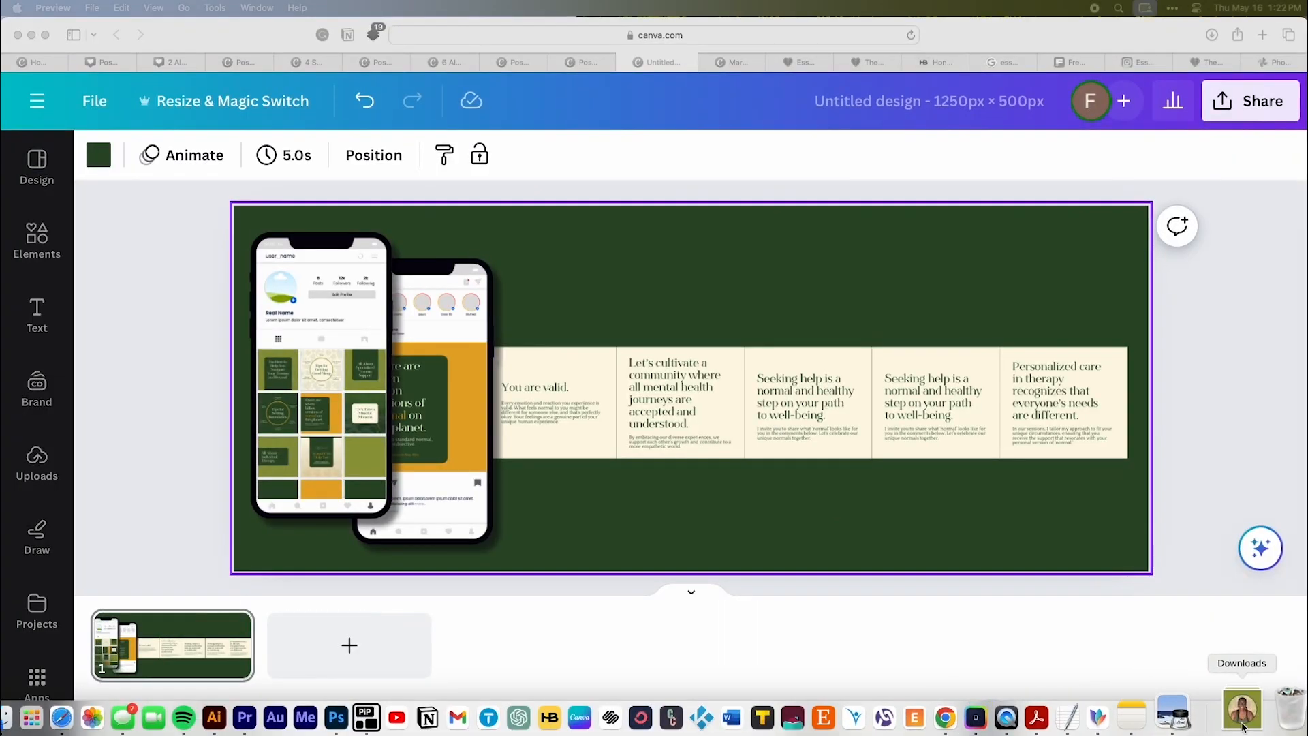
left_click(1254, 717)
left_click_drag(545, 200, 569, 254)
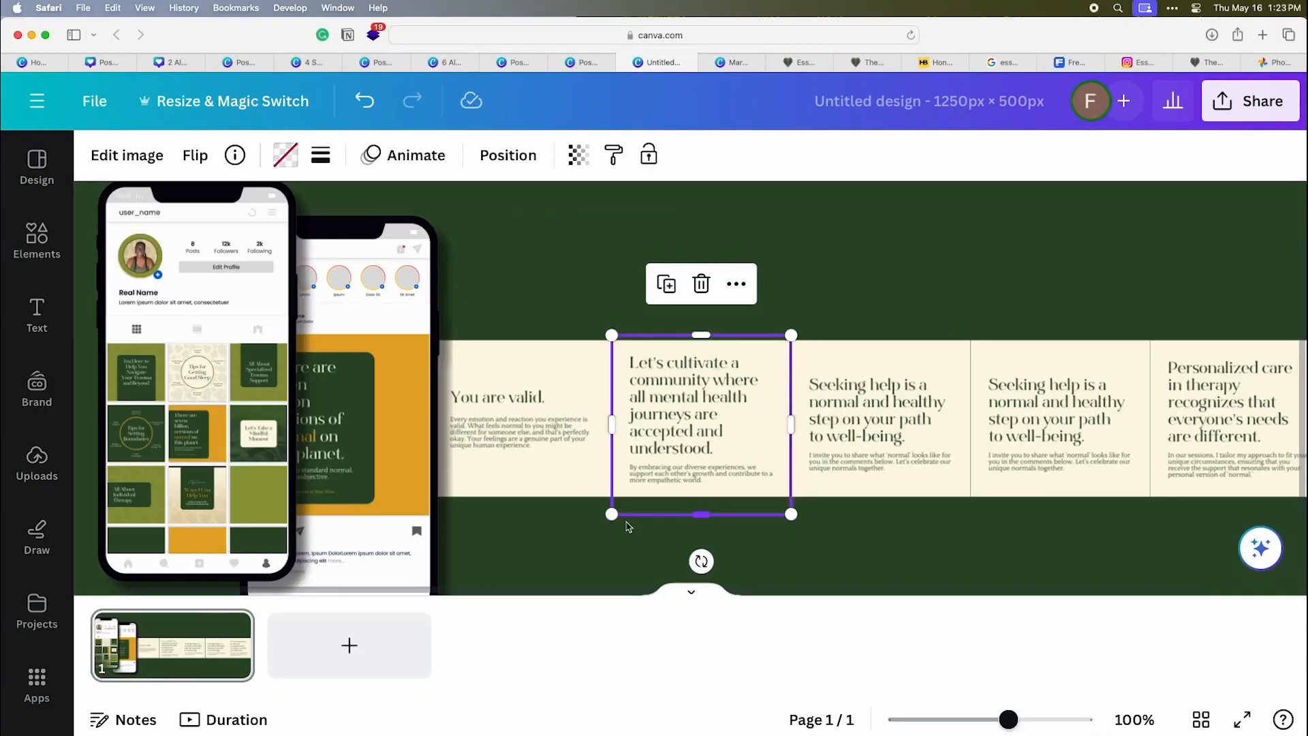